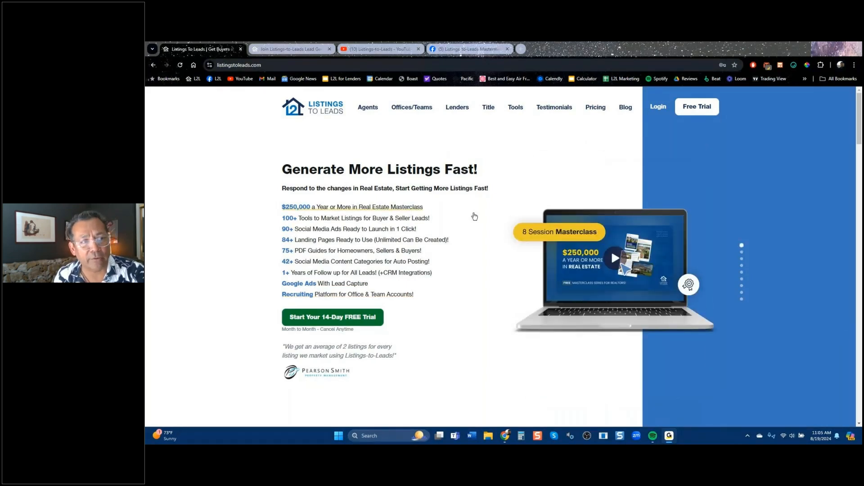
Show the leadgenwebinars.com page and scroll through its four upcoming sessions through Sep 16th, 2024.
{"action": "left_click", "coordinate": [292, 51]}
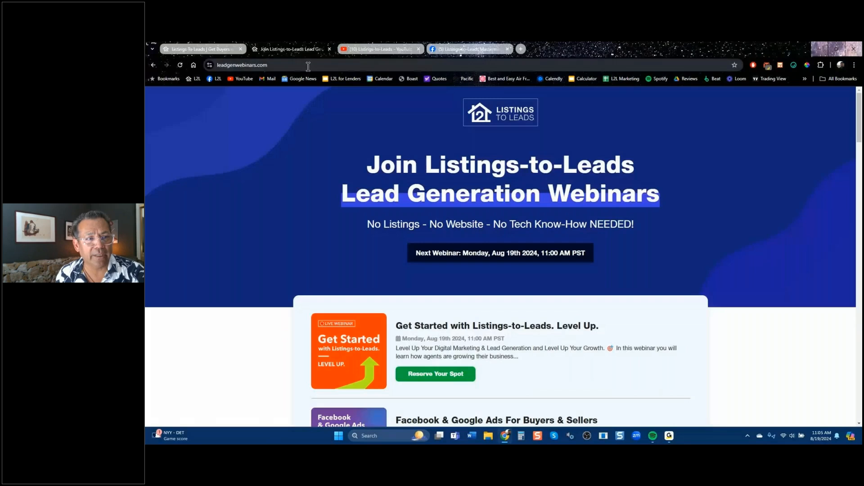
{"action": "left_click", "coordinate": [308, 67]}
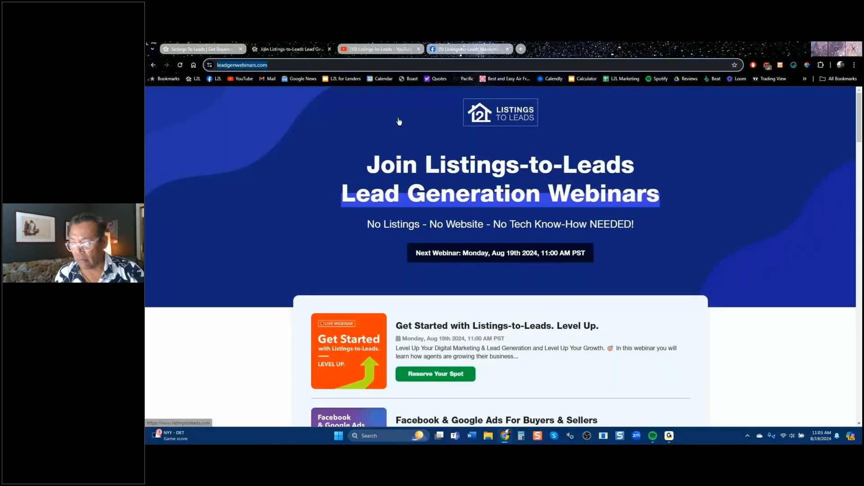
{"action": "key", "text": "alt+Tab"}
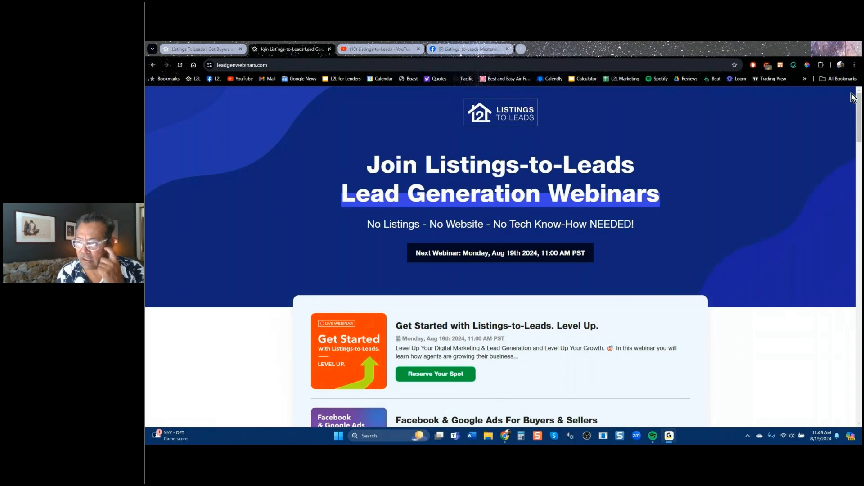
{"action": "left_click_drag", "start_coordinate": [860, 108], "coordinate": [860, 150]}
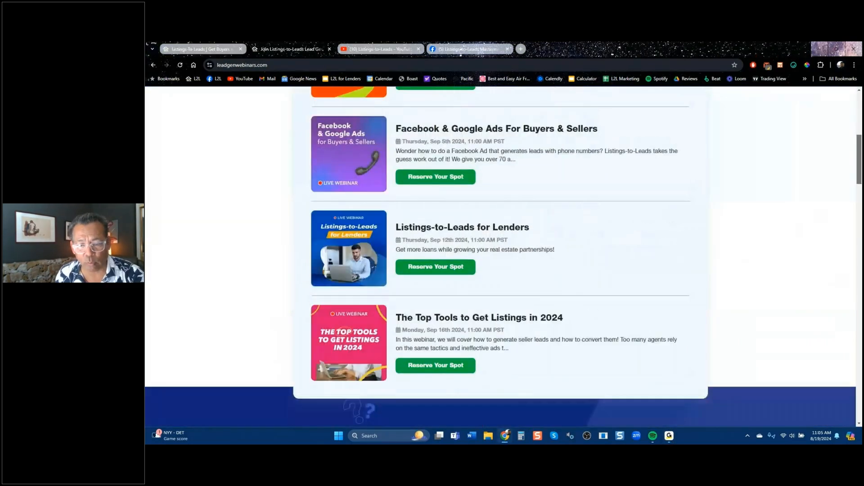
{"action": "scroll", "coordinate": [499, 257], "scroll_direction": "up", "scroll_amount": 3}
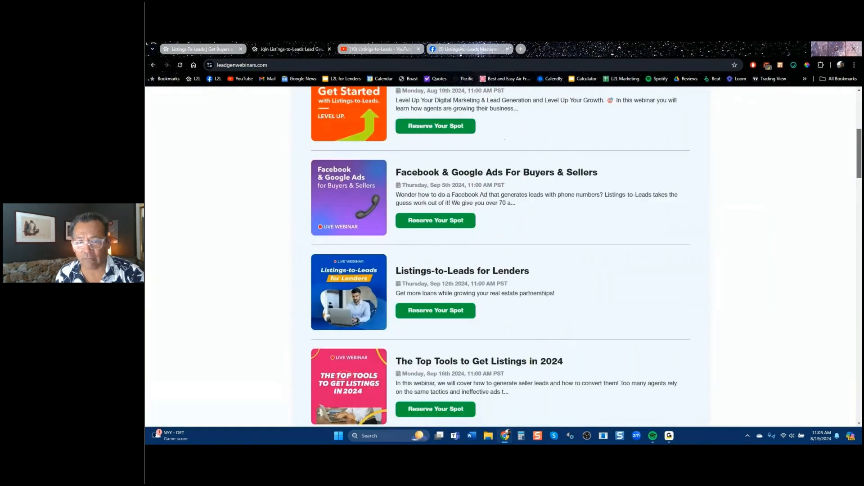
{"action": "scroll", "coordinate": [499, 257], "scroll_direction": "up", "scroll_amount": 4}
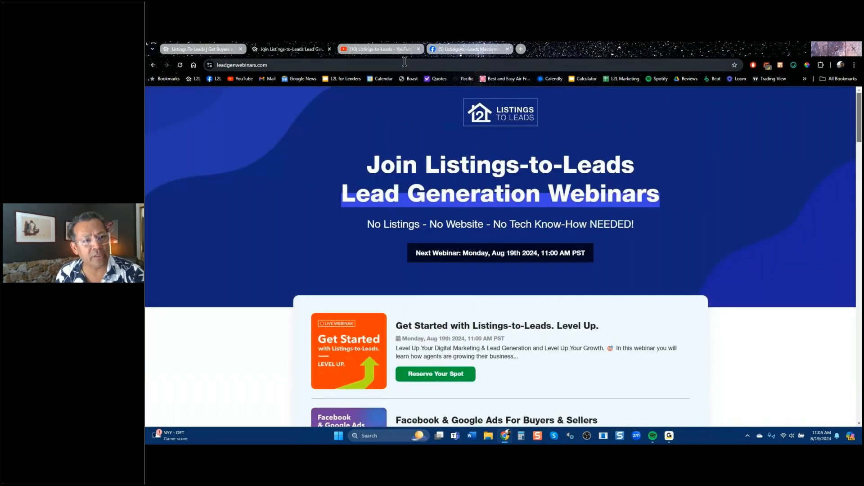
Close the webinars page, leaving the Listings-to-Leads YouTube channel's Videos tab showing.
{"action": "left_click", "coordinate": [330, 49]}
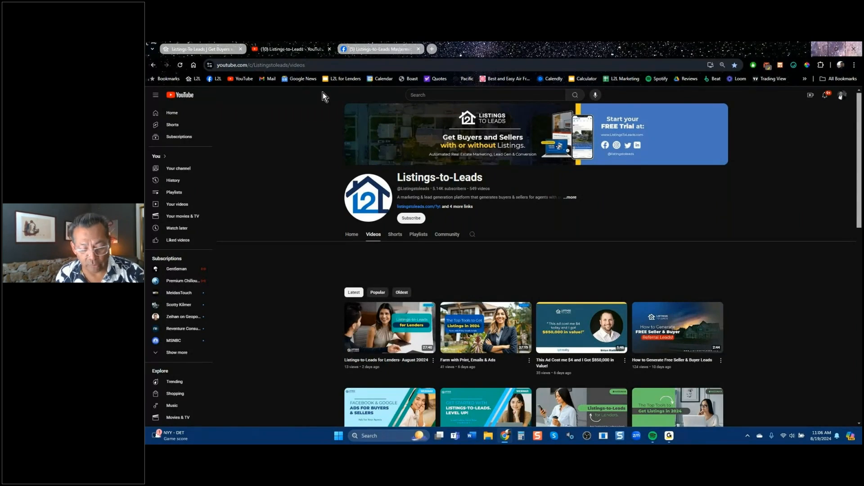
{"action": "key", "text": "ctrl+l"}
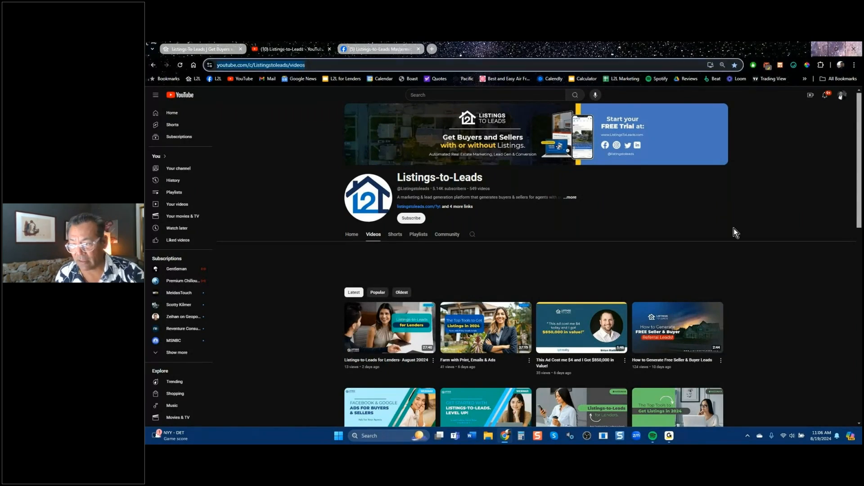
{"action": "key", "text": "alt+Tab"}
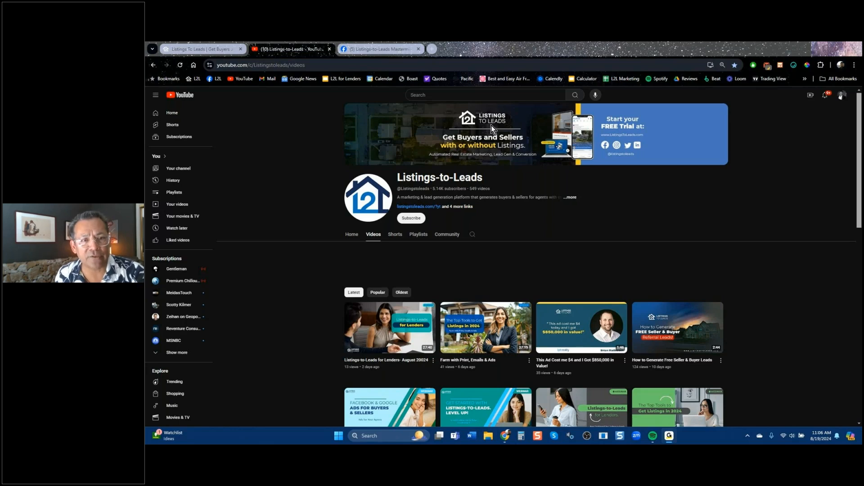
Go to the Mastermind Group on Facebook, scroll past the cover photo, and start an in-group search.
{"action": "left_click", "coordinate": [390, 48]}
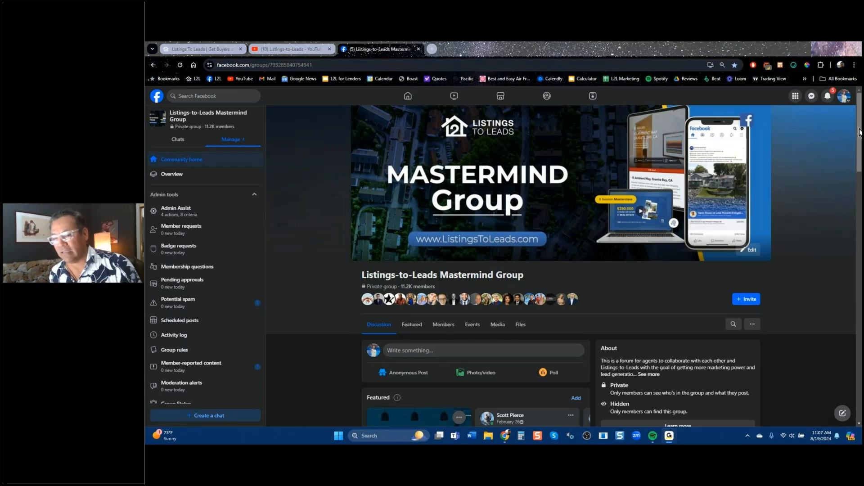
{"action": "scroll", "coordinate": [859, 132], "scroll_direction": "down", "scroll_amount": 5}
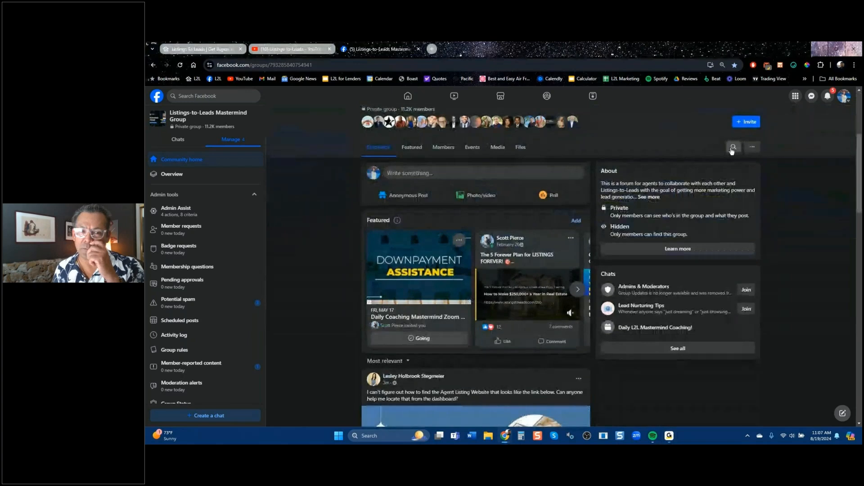
{"action": "left_click", "coordinate": [733, 145]}
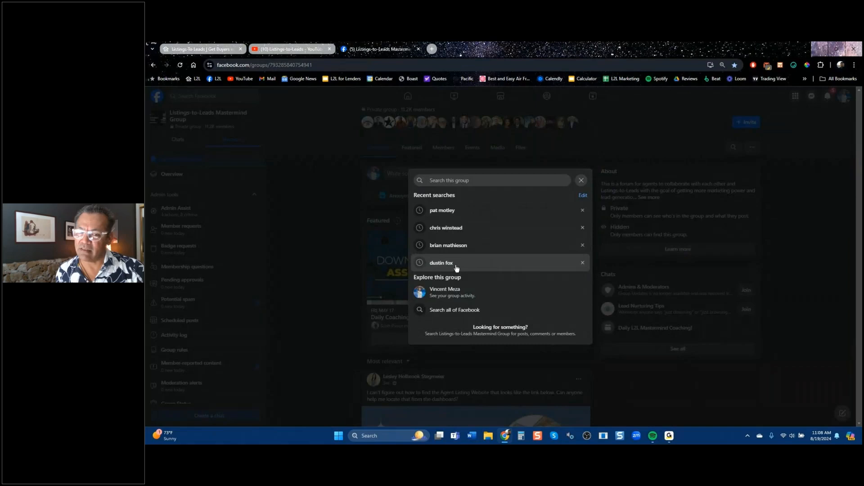
Rerun a recent member search and scroll to their 2018 neighborhood-flyer post with 205 comments.
{"action": "left_click", "coordinate": [456, 267]}
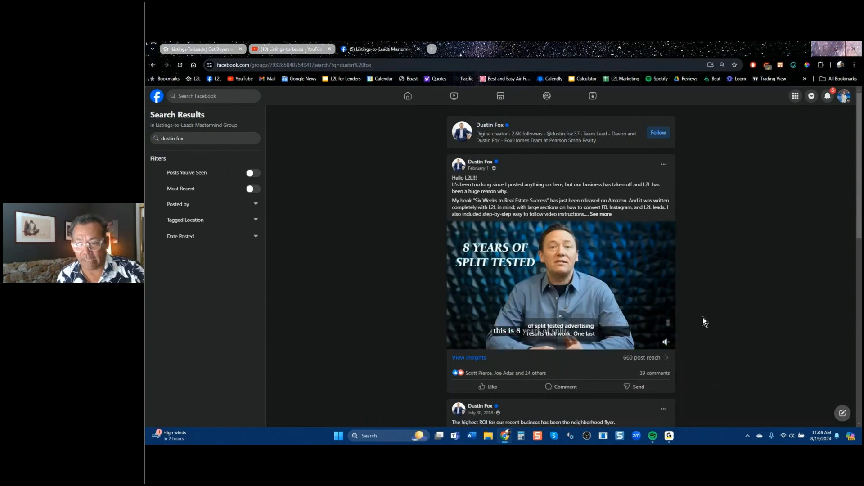
{"action": "scroll", "coordinate": [703, 317], "scroll_direction": "down", "scroll_amount": 5}
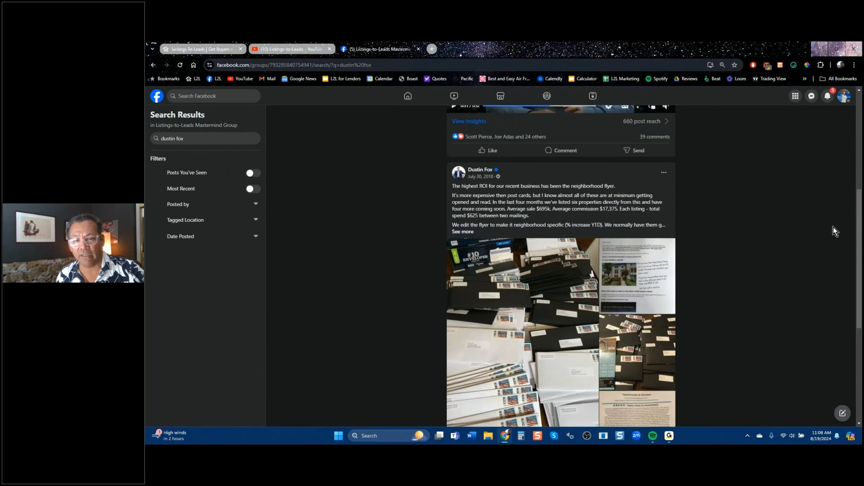
{"action": "scroll", "coordinate": [639, 141], "scroll_direction": "down", "scroll_amount": 1}
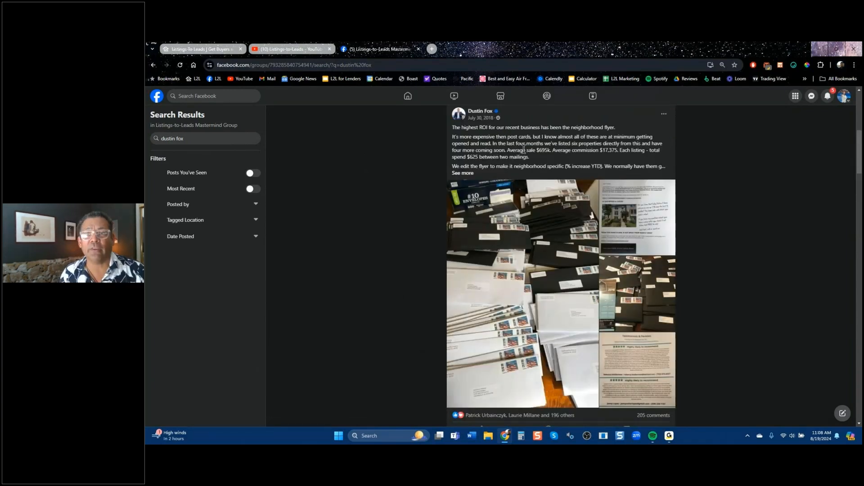
{"action": "left_click", "coordinate": [633, 232]}
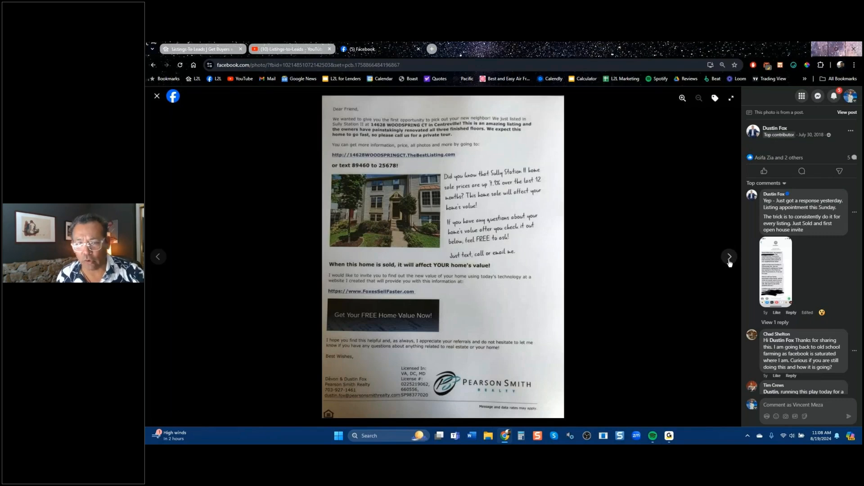
{"action": "left_click", "coordinate": [729, 257]}
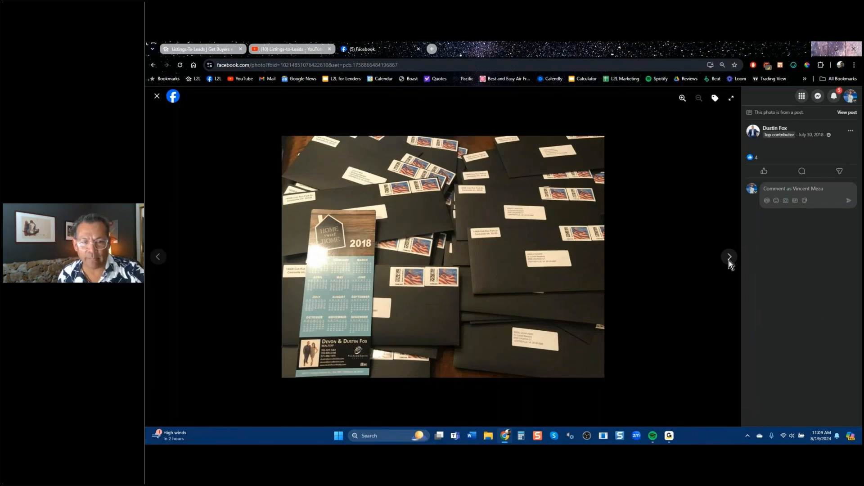
{"action": "left_click", "coordinate": [730, 261]}
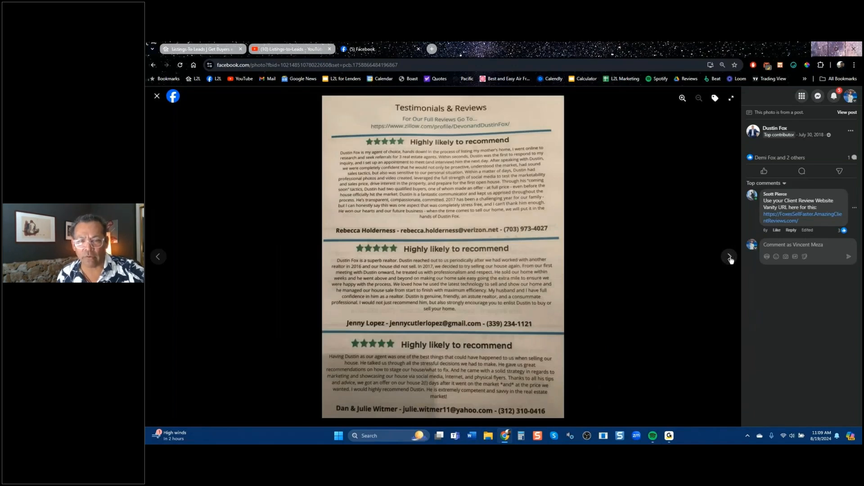
{"action": "left_click", "coordinate": [730, 258]}
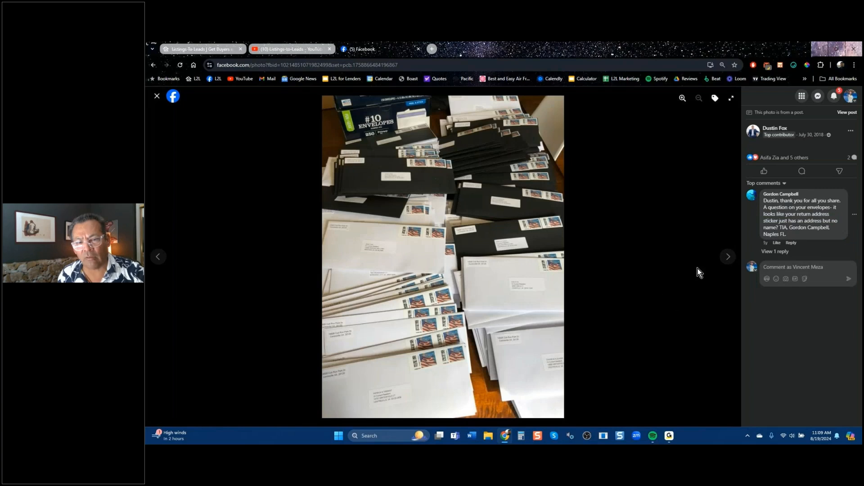
{"action": "left_click", "coordinate": [159, 101]}
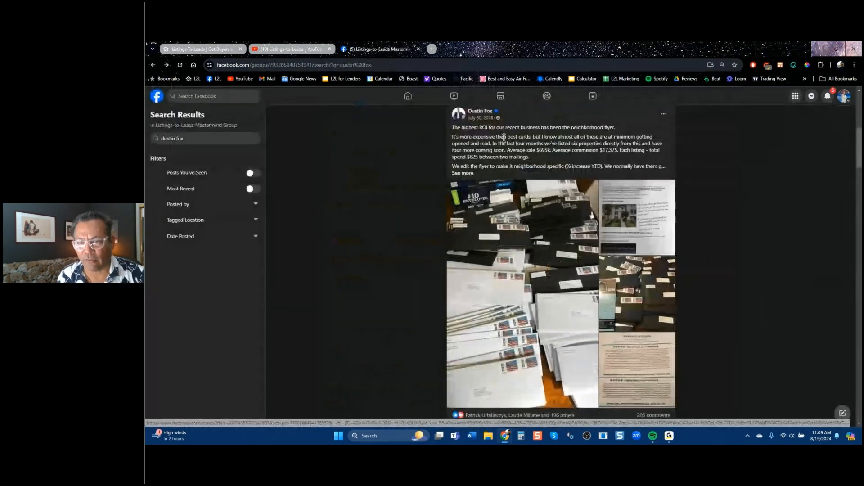
{"action": "left_click_drag", "start_coordinate": [585, 150], "coordinate": [621, 150]}
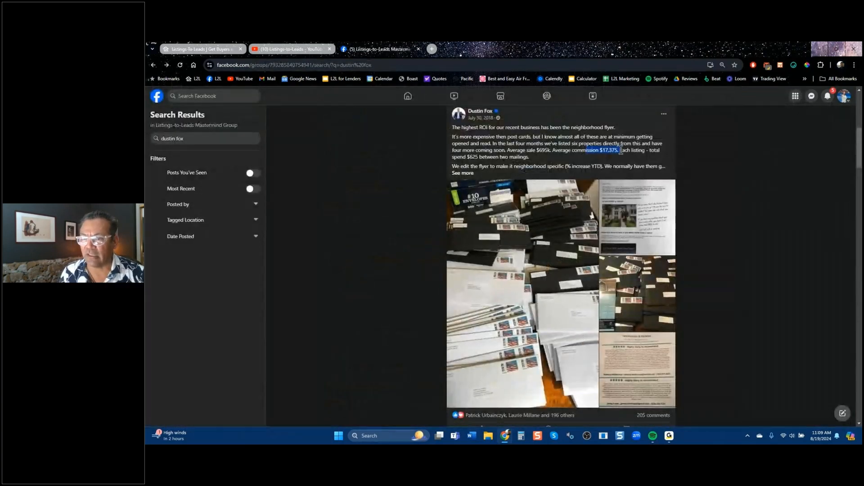
{"action": "left_click_drag", "start_coordinate": [463, 157], "coordinate": [528, 157]}
{"action": "left_click_drag", "start_coordinate": [599, 150], "coordinate": [629, 151]}
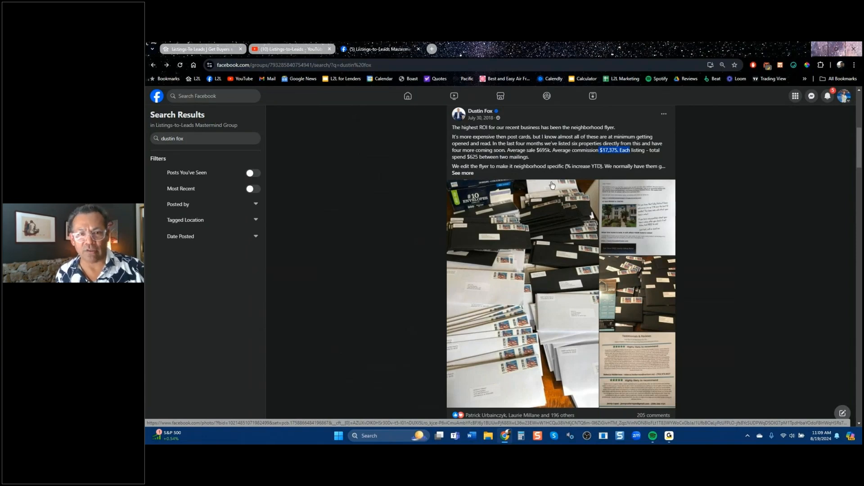
{"action": "scroll", "coordinate": [535, 212], "scroll_direction": "up", "scroll_amount": 6}
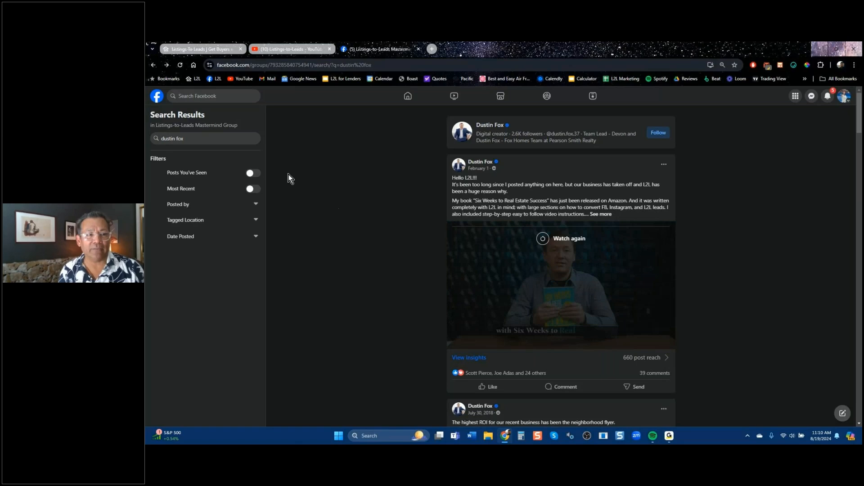
Search the group for another member by name and scroll to their August 2020 farming video post.
{"action": "triple_click", "coordinate": [183, 138]}
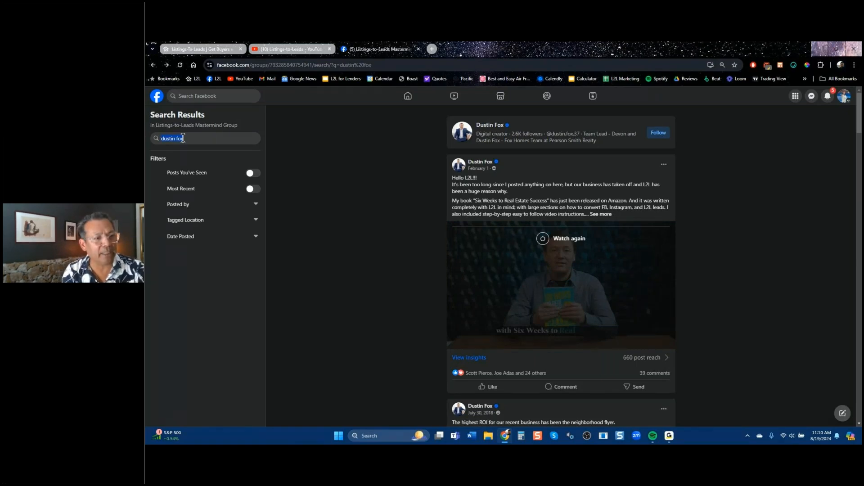
{"action": "type", "text": "ch"}
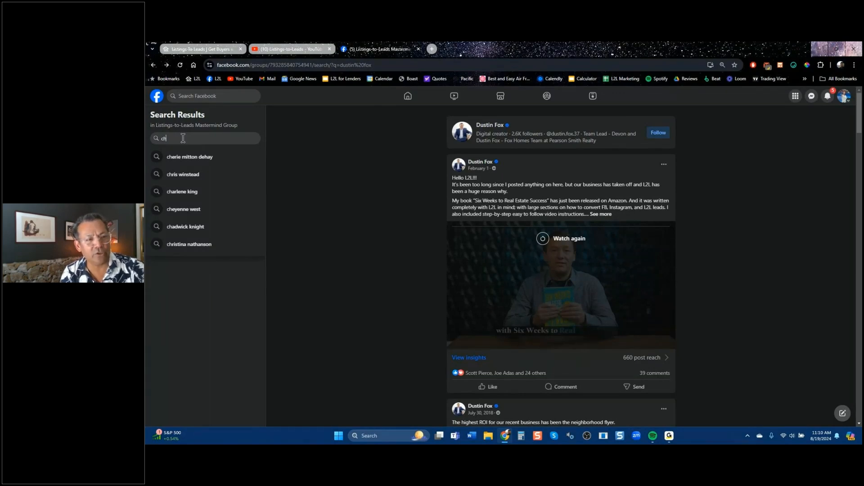
{"action": "type", "text": "rist"}
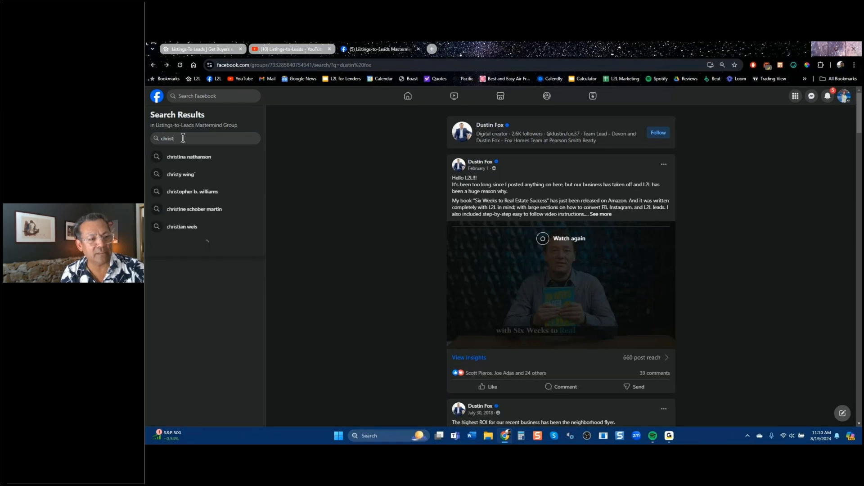
{"action": "key", "text": "BackSpace"}
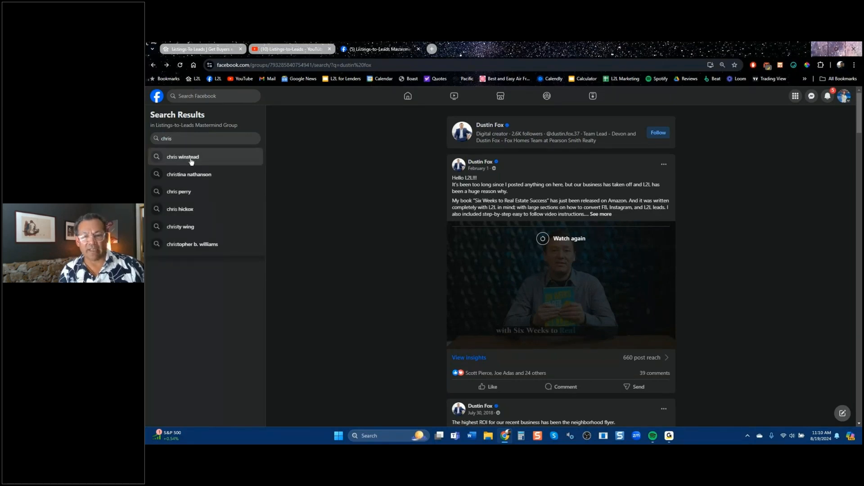
{"action": "left_click", "coordinate": [192, 159]}
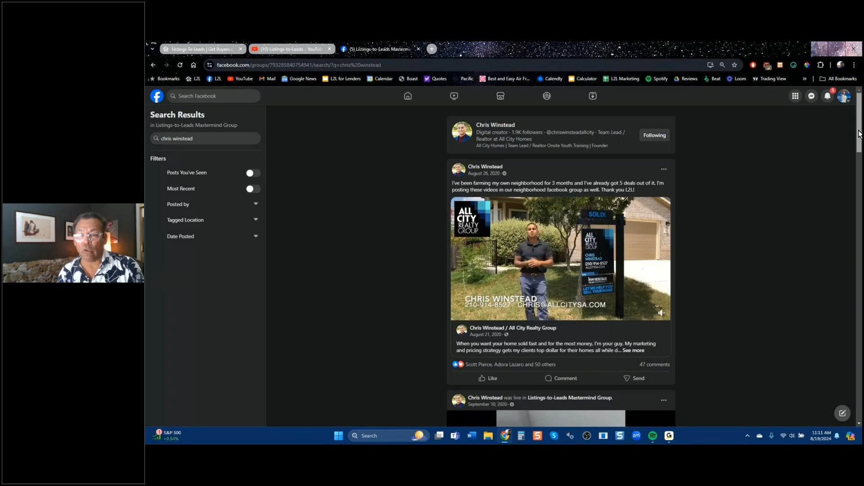
{"action": "scroll", "coordinate": [859, 141], "scroll_direction": "down", "scroll_amount": 1}
{"action": "scroll", "coordinate": [853, 153], "scroll_direction": "down", "scroll_amount": 3}
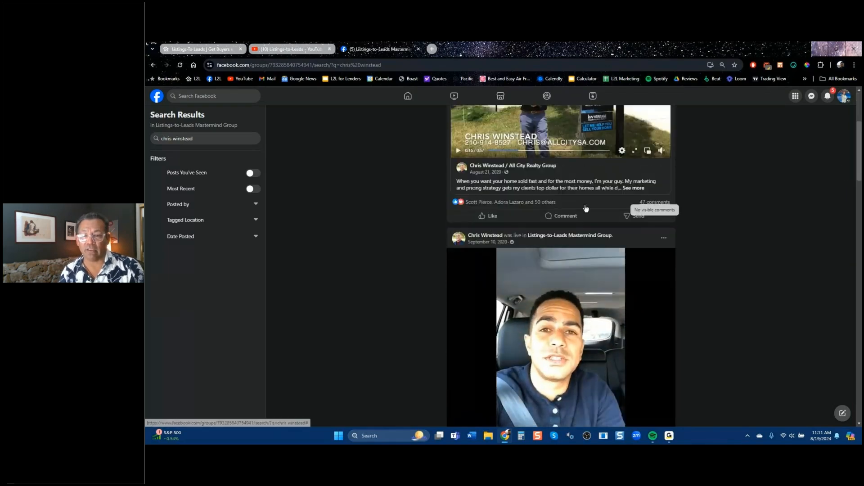
{"action": "left_click", "coordinate": [652, 207]}
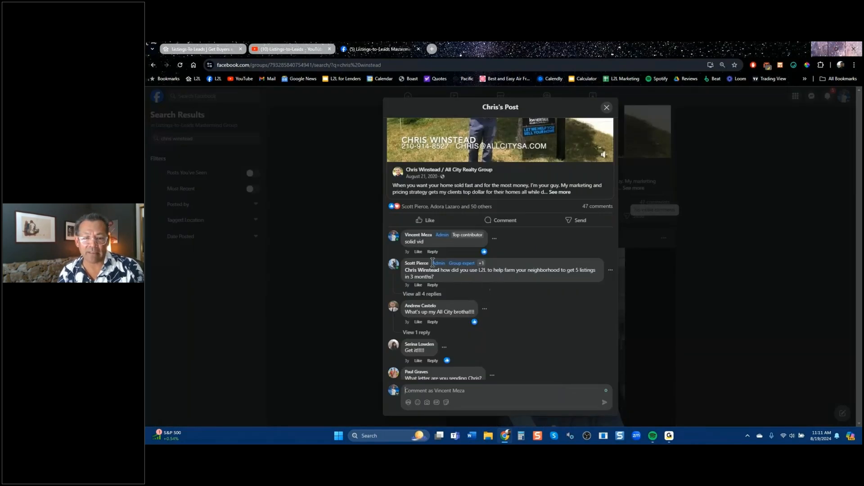
{"action": "left_click", "coordinate": [433, 295]}
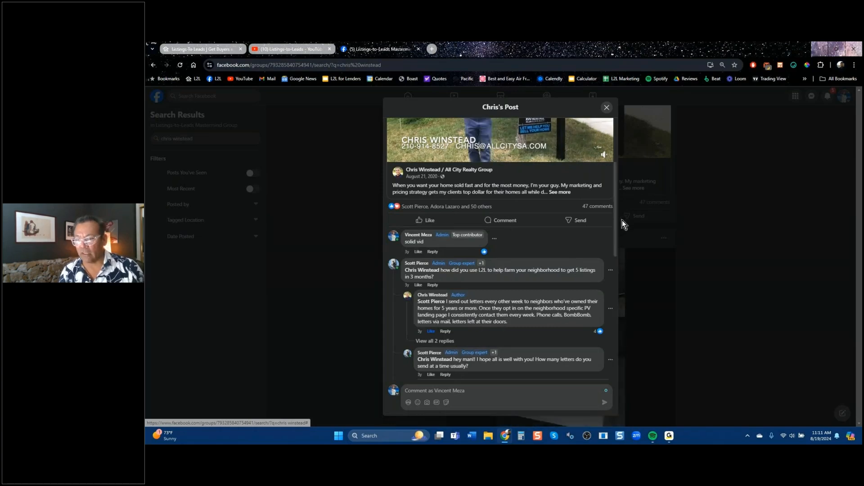
{"action": "left_click_drag", "start_coordinate": [617, 225], "coordinate": [614, 198]}
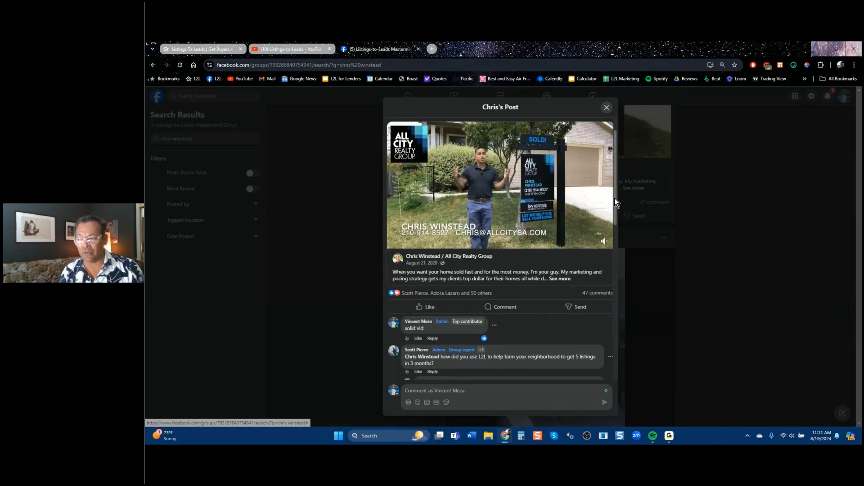
{"action": "left_click_drag", "start_coordinate": [615, 197], "coordinate": [617, 179]}
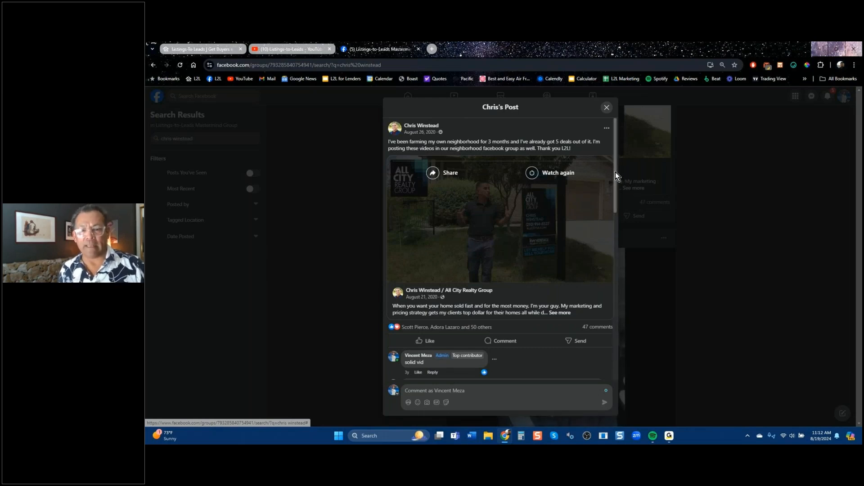
{"action": "left_click_drag", "start_coordinate": [615, 172], "coordinate": [612, 209]}
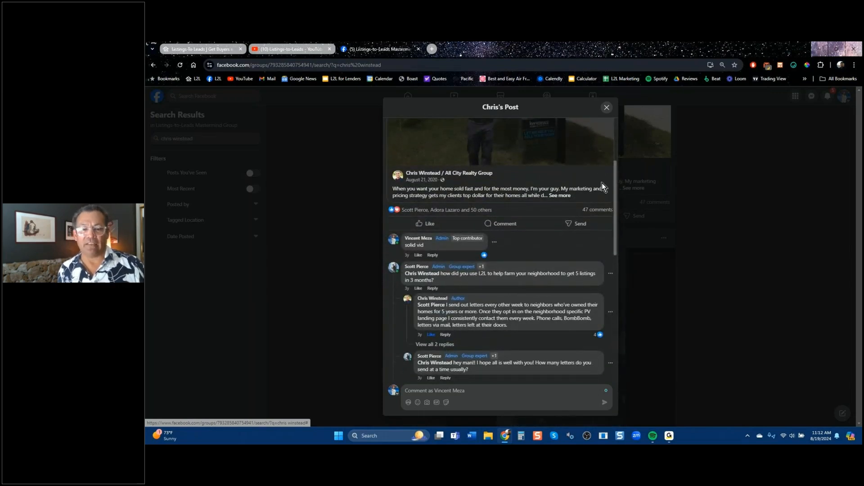
{"action": "scroll", "coordinate": [601, 183], "scroll_direction": "down", "scroll_amount": 5}
{"action": "scroll", "coordinate": [601, 186], "scroll_direction": "down", "scroll_amount": 6}
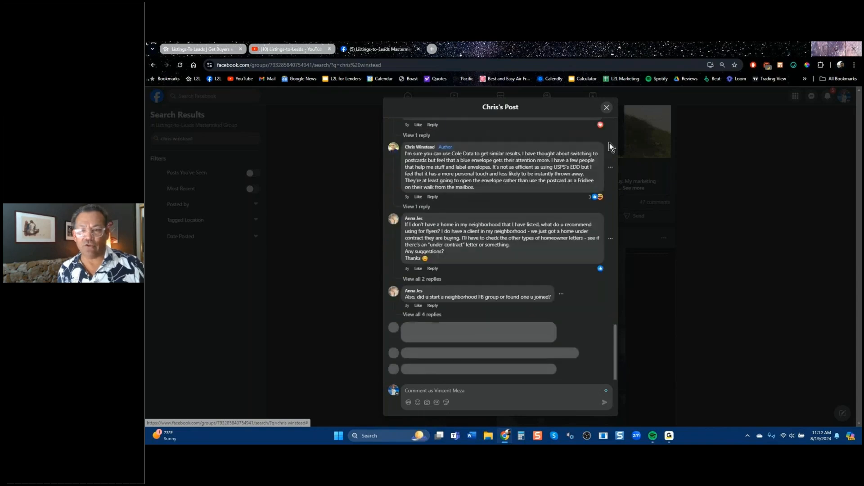
Close the member's post, scroll through their search results, then return to the top.
{"action": "left_click", "coordinate": [607, 108]}
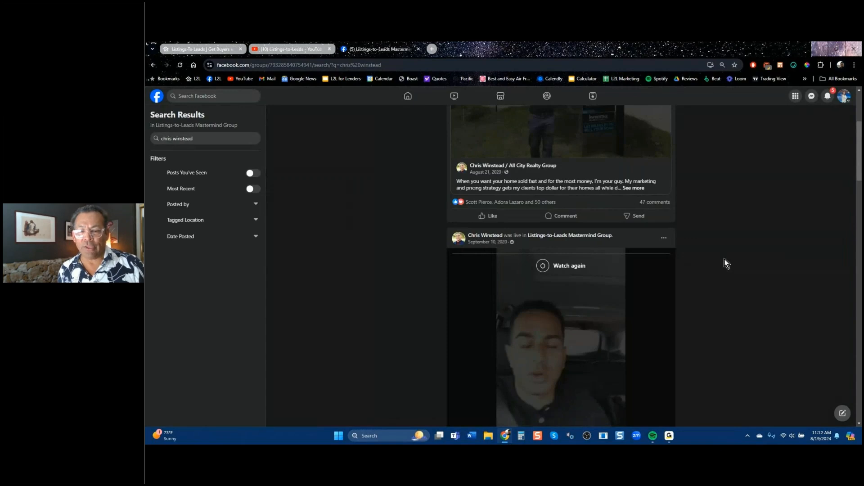
{"action": "scroll", "coordinate": [725, 258], "scroll_direction": "down", "scroll_amount": 5}
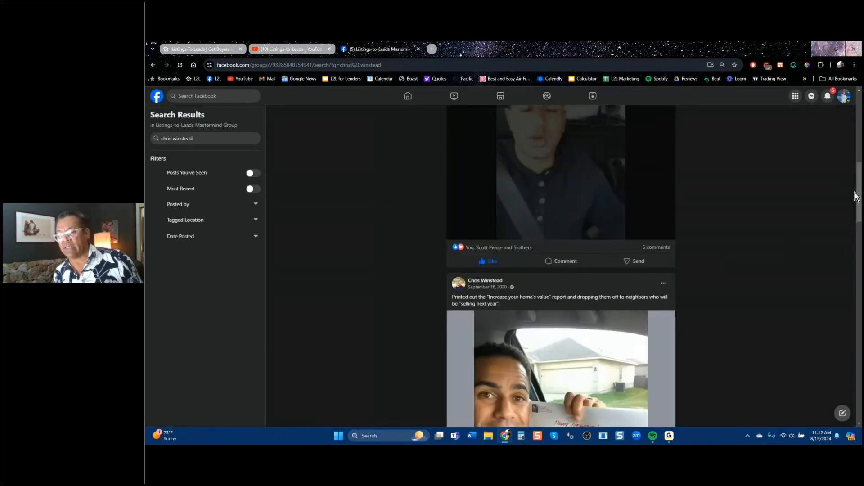
{"action": "scroll", "coordinate": [859, 193], "scroll_direction": "down", "scroll_amount": 1}
{"action": "scroll", "coordinate": [860, 192], "scroll_direction": "down", "scroll_amount": 8}
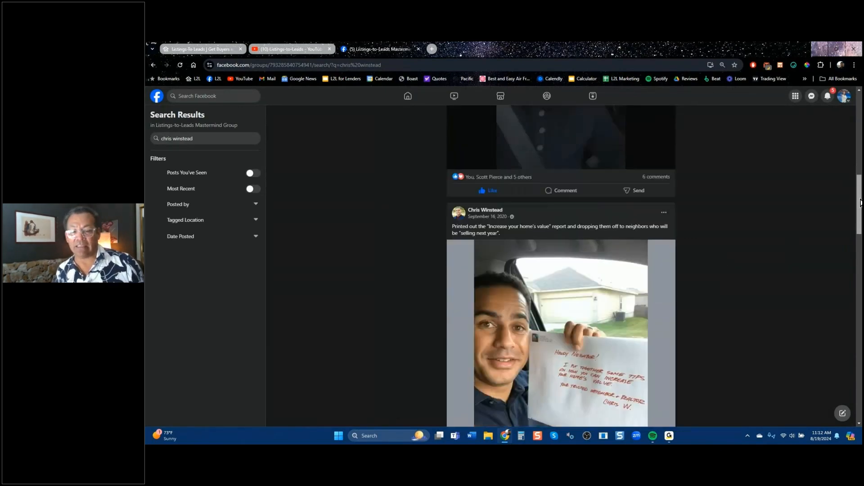
{"action": "scroll", "coordinate": [560, 266], "scroll_direction": "down", "scroll_amount": 4}
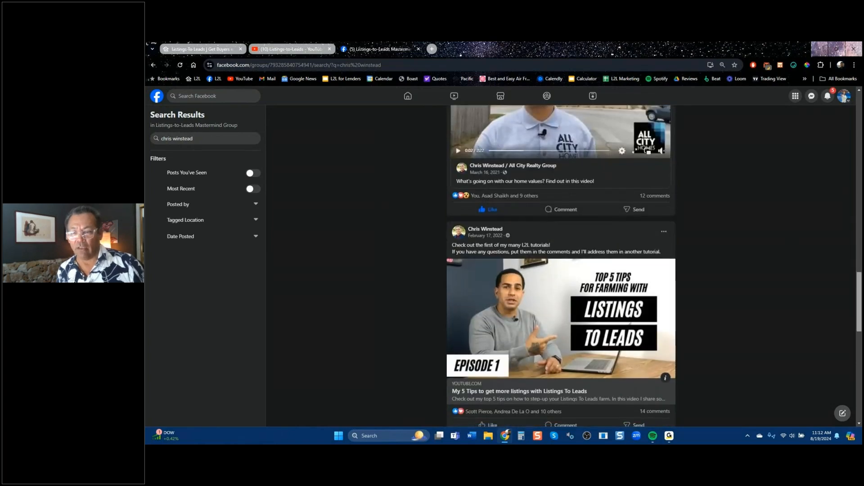
{"action": "scroll", "coordinate": [560, 265], "scroll_direction": "down", "scroll_amount": 2}
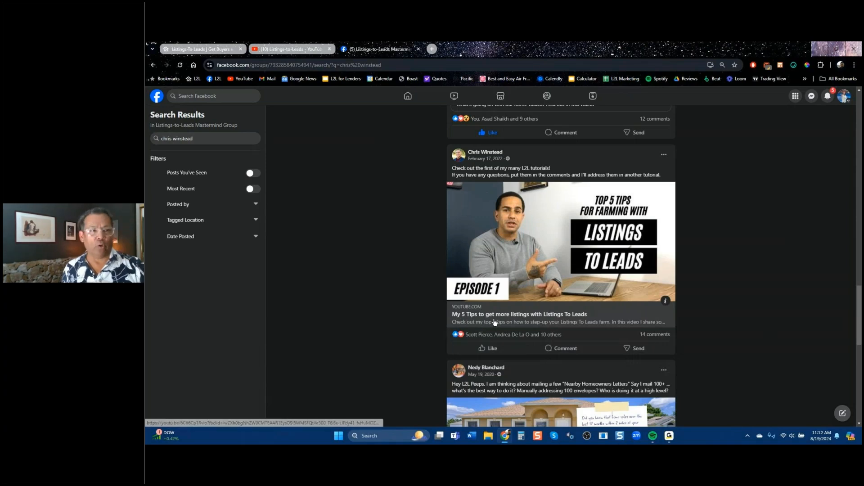
{"action": "scroll", "coordinate": [494, 321], "scroll_direction": "up", "scroll_amount": 10}
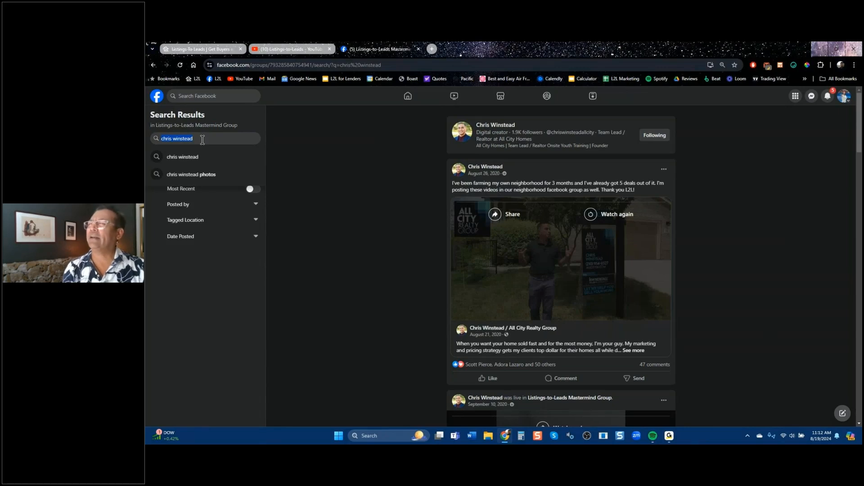
Search for another member and open their April 2 Pending/Sold ads post, scrolling to its comments.
{"action": "type", "text": "bri"}
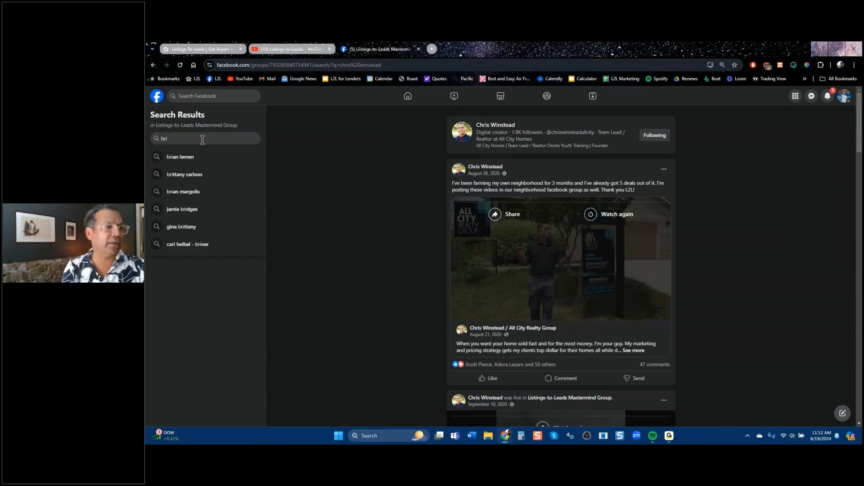
{"action": "type", "text": "an"}
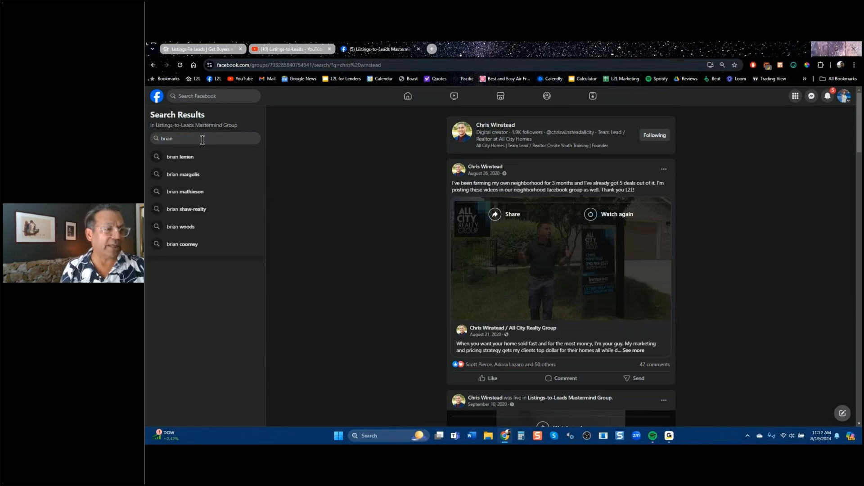
{"action": "left_click", "coordinate": [201, 191]}
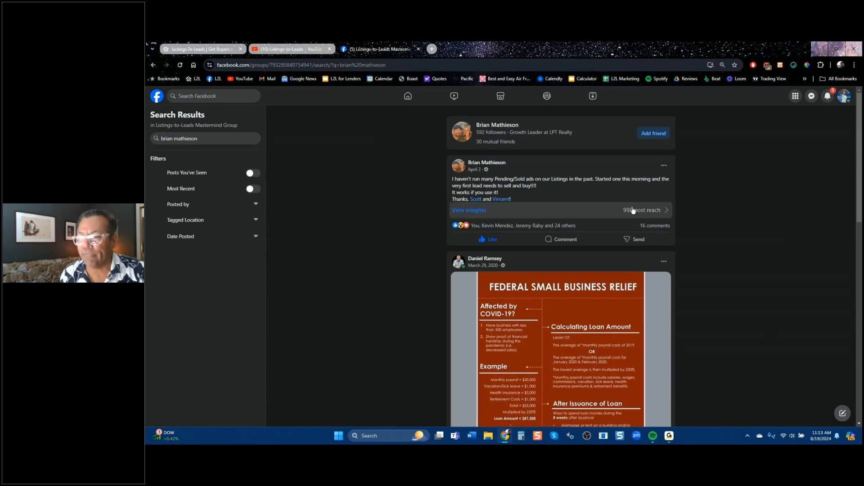
{"action": "left_click", "coordinate": [652, 226]}
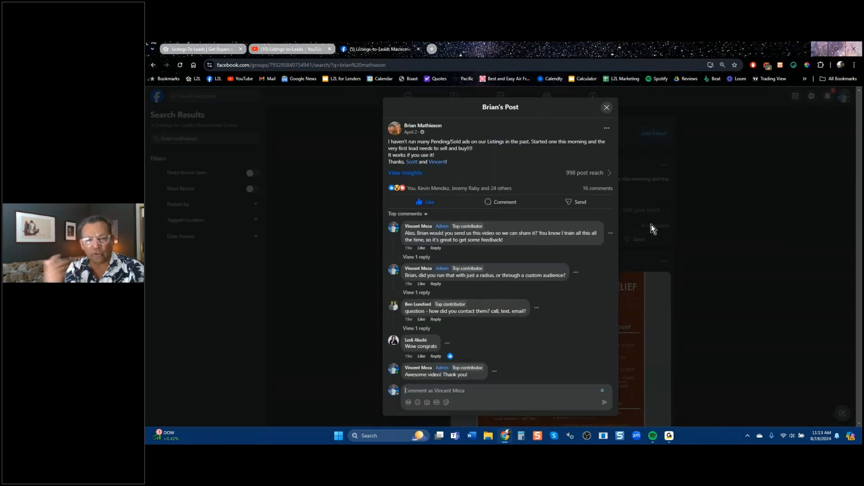
{"action": "scroll", "coordinate": [556, 296], "scroll_direction": "down", "scroll_amount": 5}
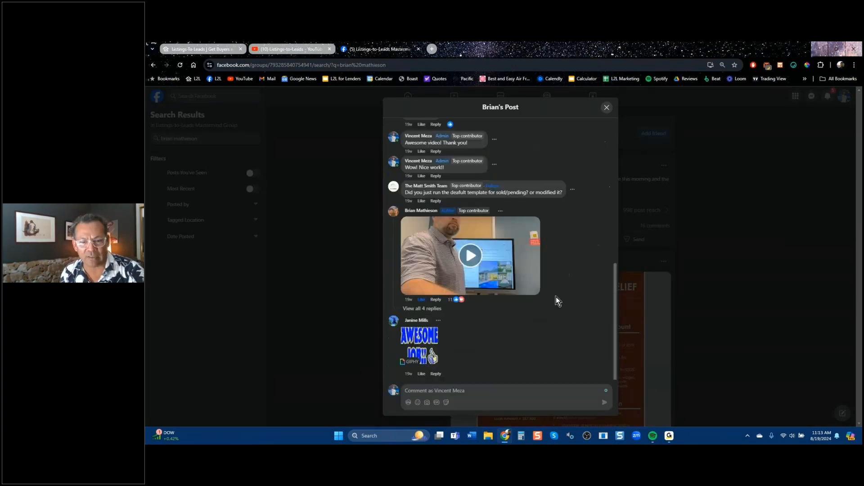
Play the video comment full screen and turn up its volume.
{"action": "left_click", "coordinate": [471, 256]}
{"action": "left_click", "coordinate": [518, 288]}
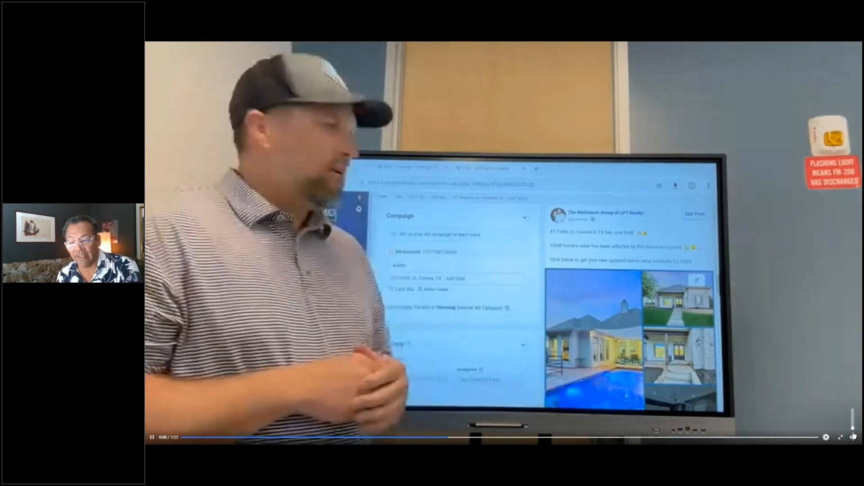
{"action": "left_click", "coordinate": [853, 419]}
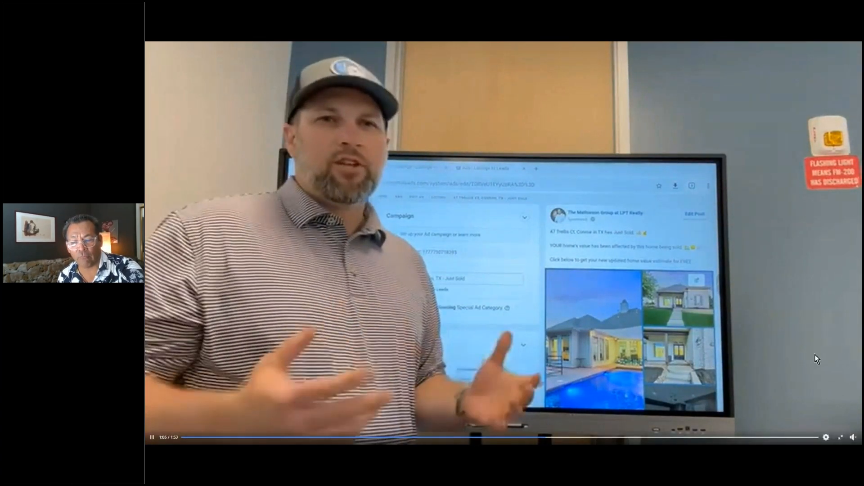
Pause the video, exit full screen, and close the post to return to the results.
{"action": "mouse_move", "coordinate": [849, 436]}
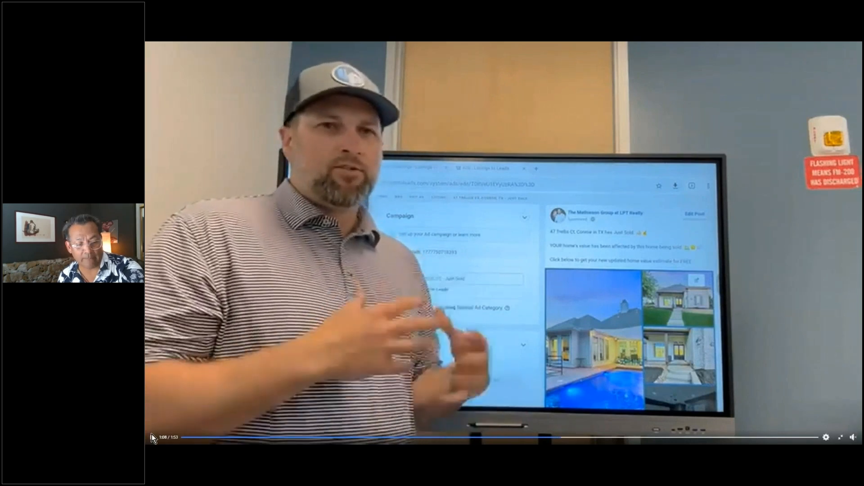
{"action": "left_click", "coordinate": [188, 405]}
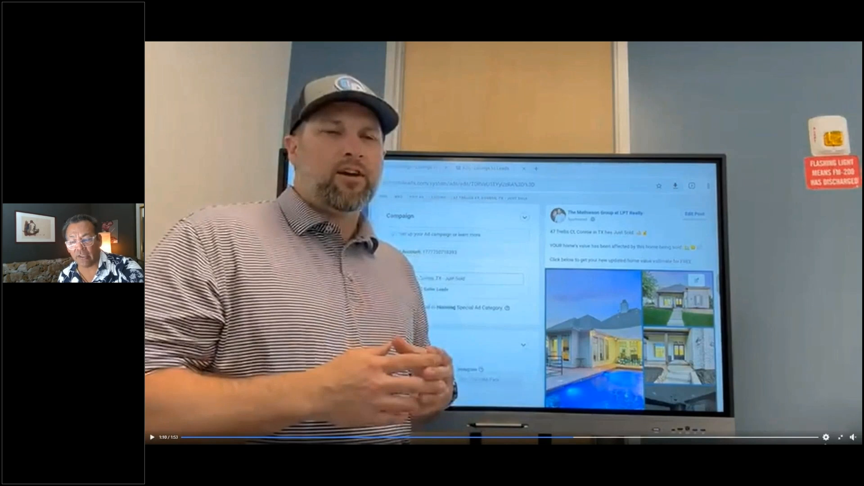
{"action": "left_click", "coordinate": [833, 436]}
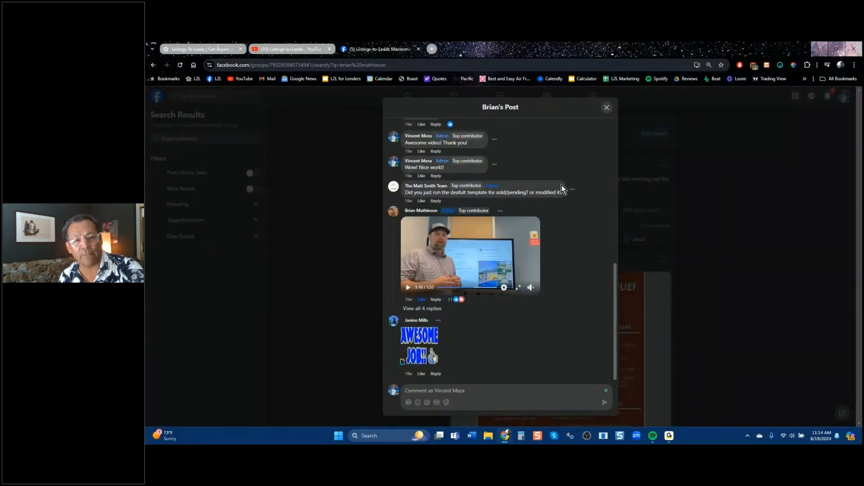
{"action": "left_click", "coordinate": [607, 108]}
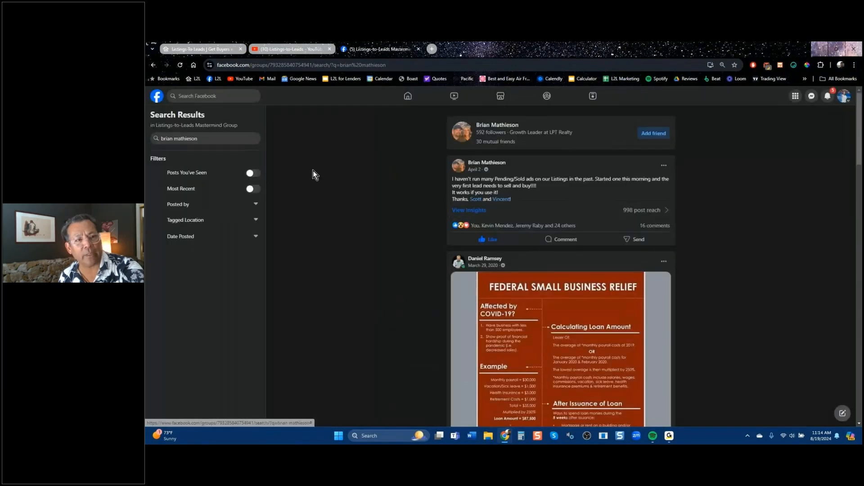
{"action": "left_click", "coordinate": [198, 49]}
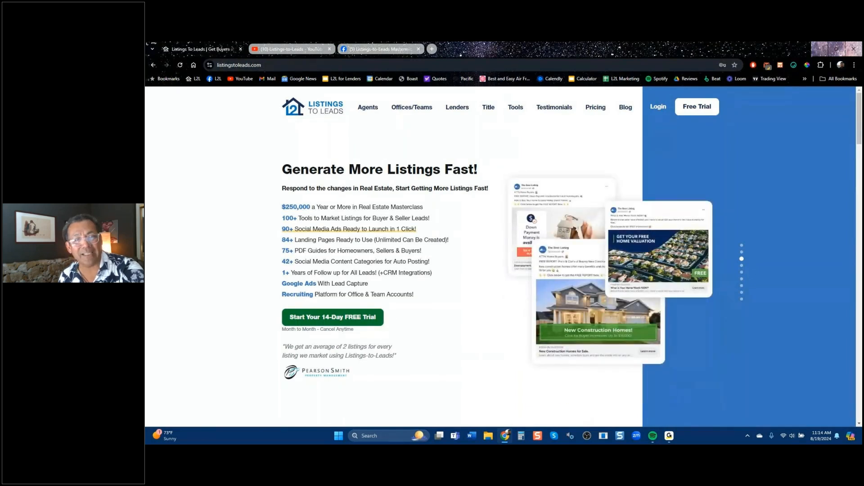
{"action": "left_click", "coordinate": [371, 50]}
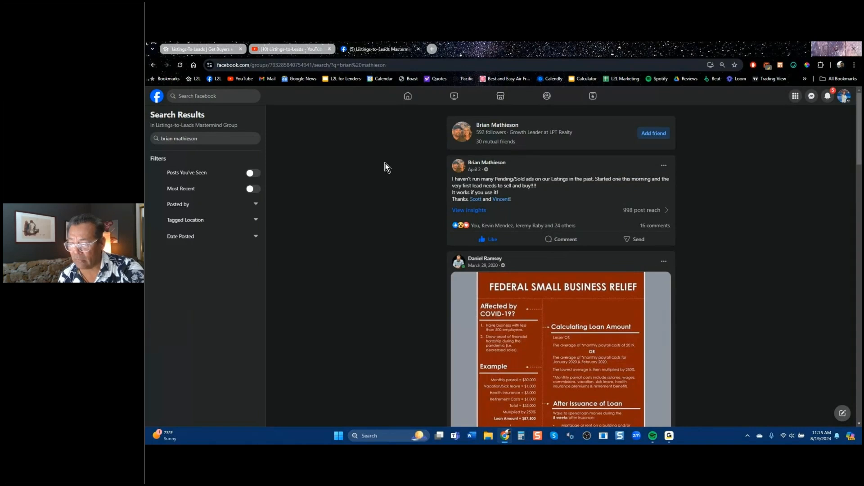
Log in to listingstoleads.com using the saved Chrome autofill credentials.
{"action": "left_click", "coordinate": [212, 53]}
{"action": "left_click", "coordinate": [656, 107]}
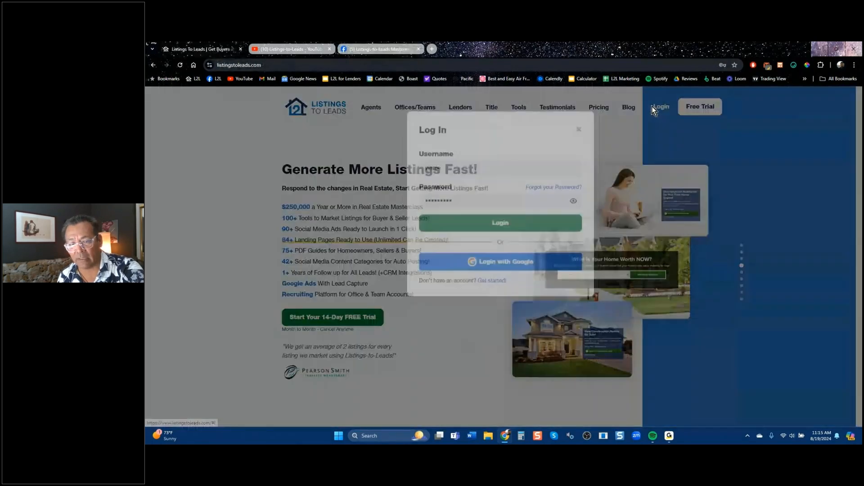
{"action": "left_click_drag", "start_coordinate": [451, 220], "coordinate": [409, 223]}
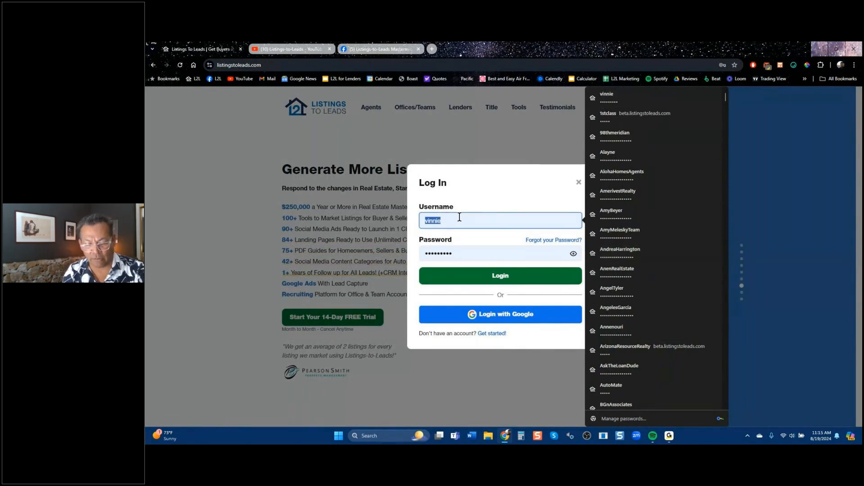
{"action": "type", "text": "sf"}
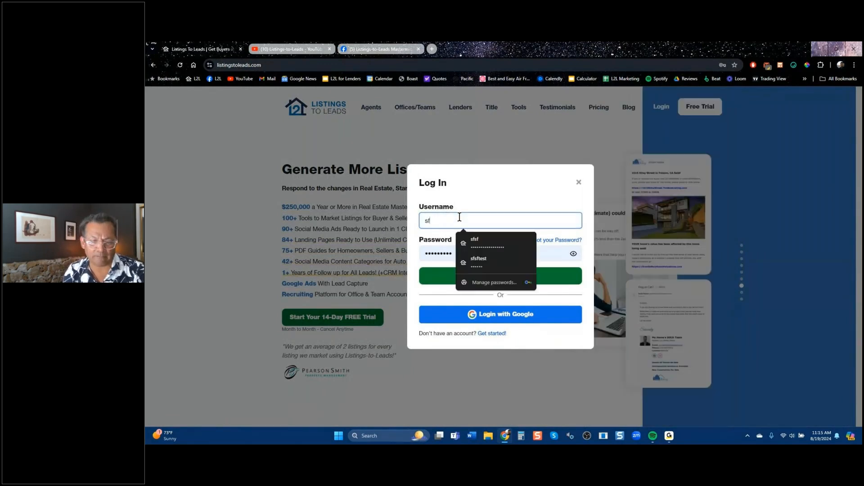
{"action": "key", "text": "Down"}
{"action": "key", "text": "Return"}
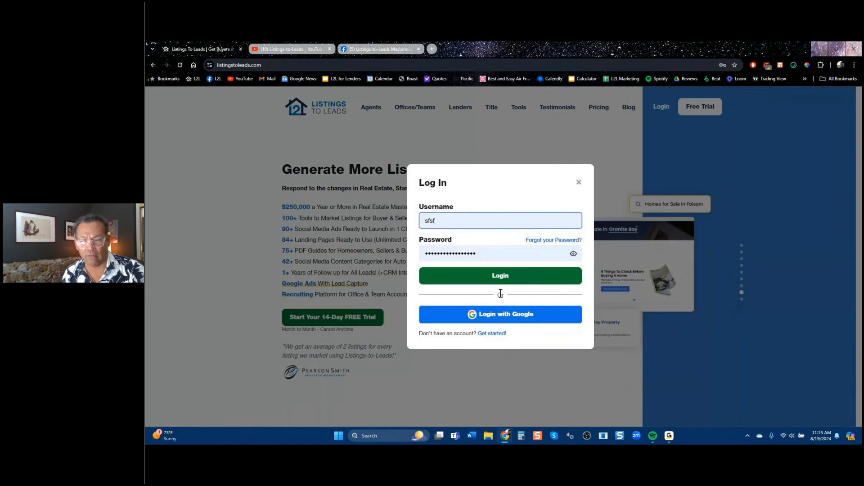
{"action": "left_click", "coordinate": [501, 278]}
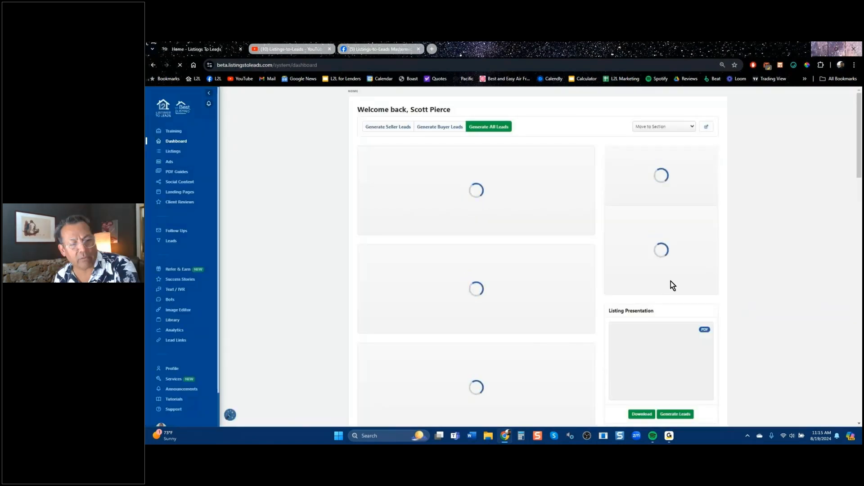
Choose Profile in the left sidebar to view the broker name, title, team and photo details.
{"action": "scroll", "coordinate": [173, 399], "scroll_direction": "down", "scroll_amount": 2}
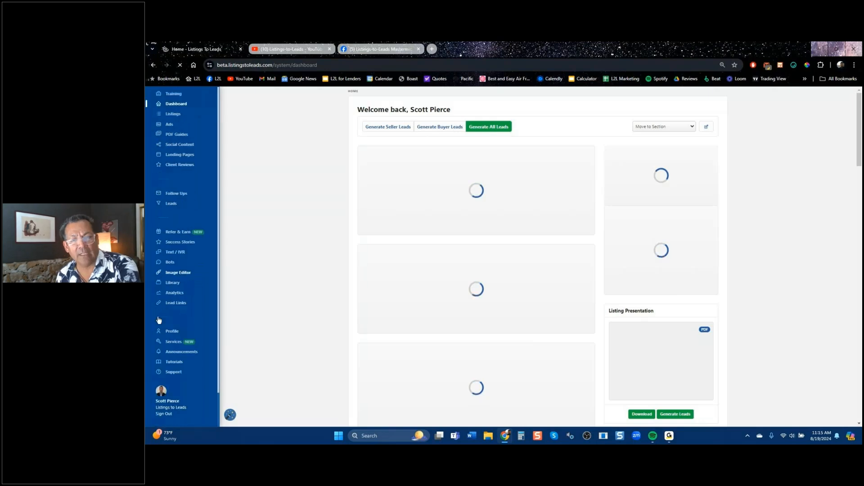
{"action": "scroll", "coordinate": [182, 385], "scroll_direction": "up", "scroll_amount": 2}
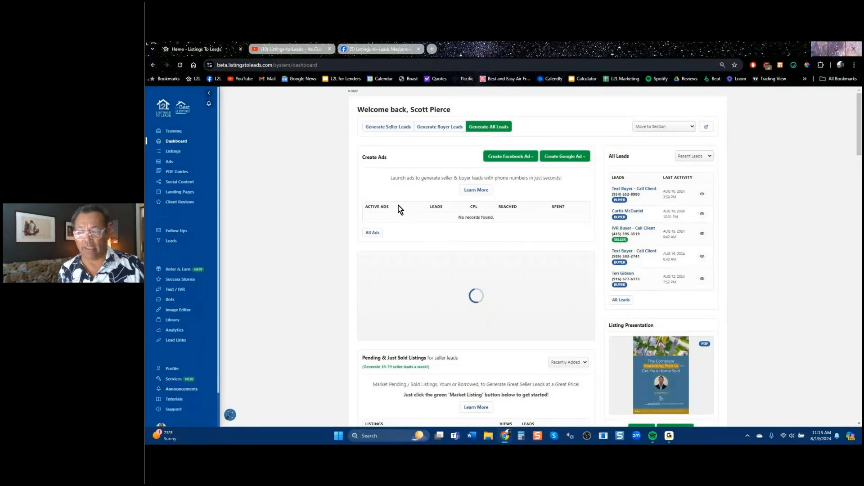
{"action": "scroll", "coordinate": [174, 333], "scroll_direction": "down", "scroll_amount": 2}
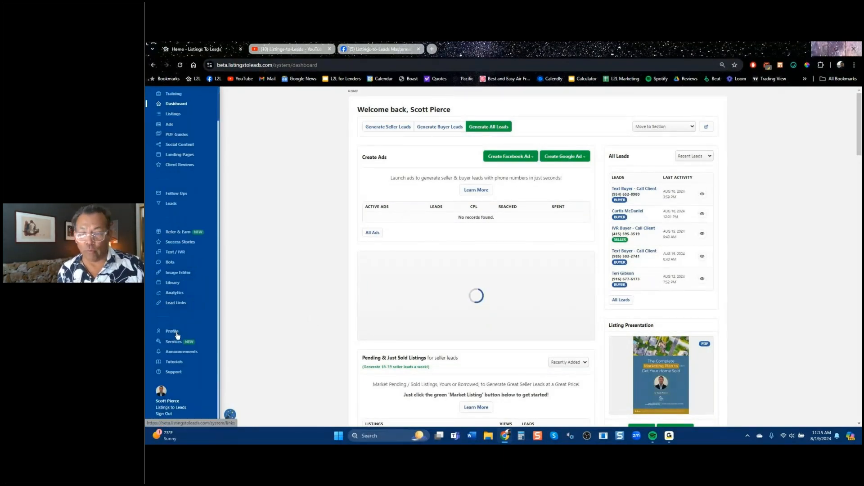
{"action": "left_click", "coordinate": [174, 334]}
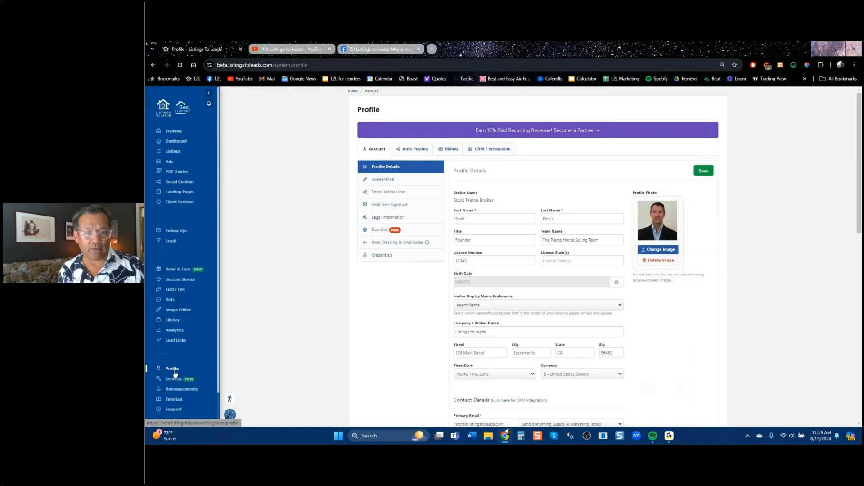
Open the Auto Posting Listings template and select all of its post text.
{"action": "left_click", "coordinate": [412, 149]}
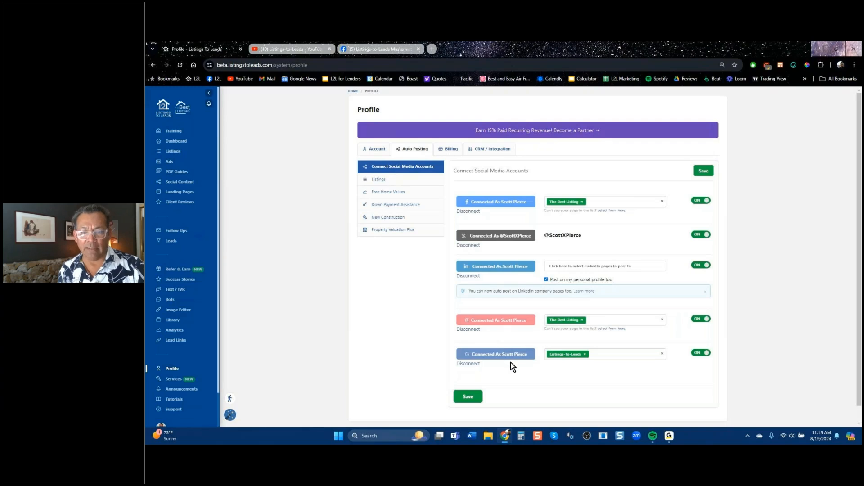
{"action": "left_click", "coordinate": [387, 179]}
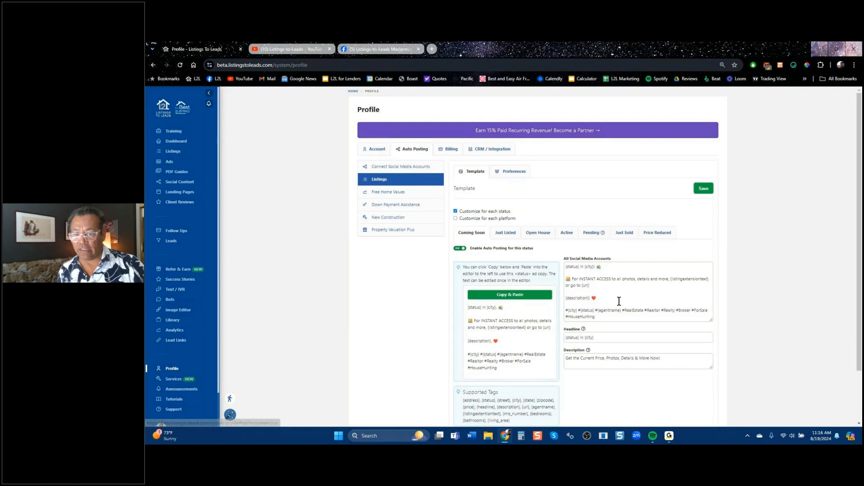
{"action": "left_click", "coordinate": [568, 270]}
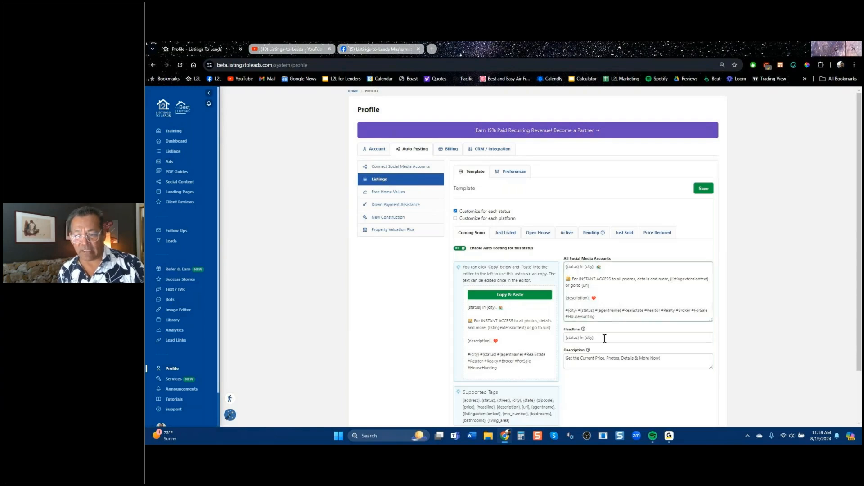
{"action": "key", "text": "ctrl+a"}
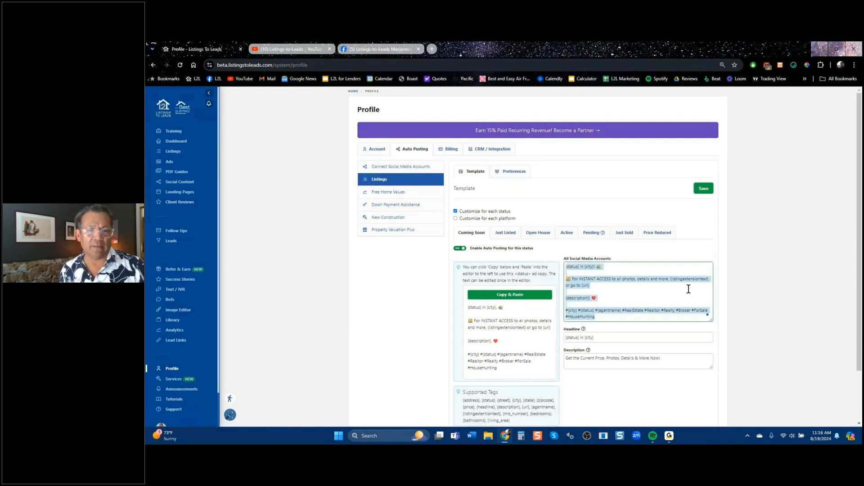
Review the Free Home Values, Down Payment Assistance and New Construction templates, then show CRM / Integration.
{"action": "left_click", "coordinate": [389, 193]}
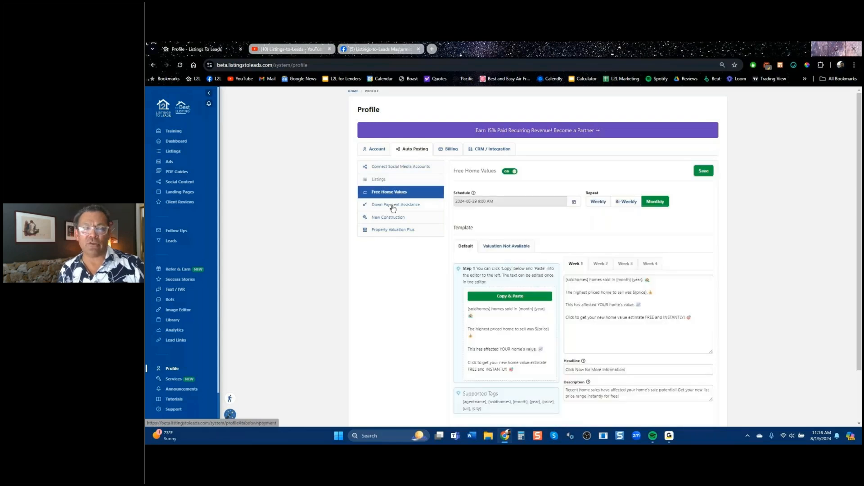
{"action": "left_click", "coordinate": [393, 205]}
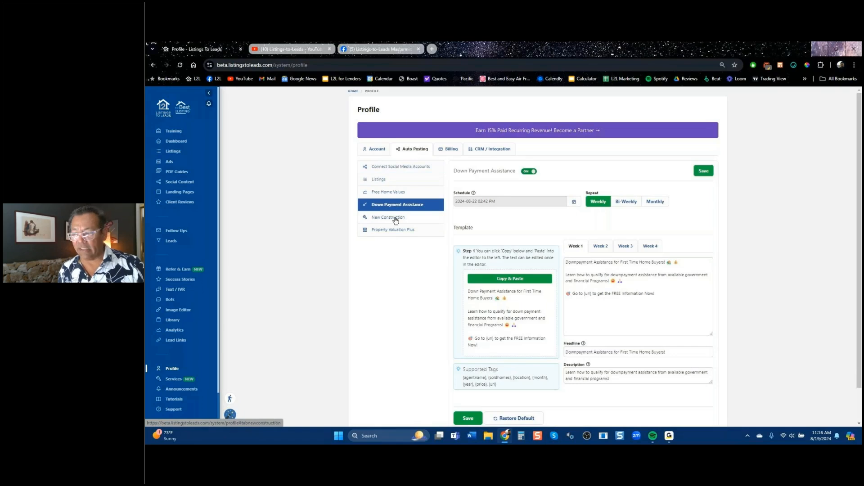
{"action": "left_click", "coordinate": [396, 219]}
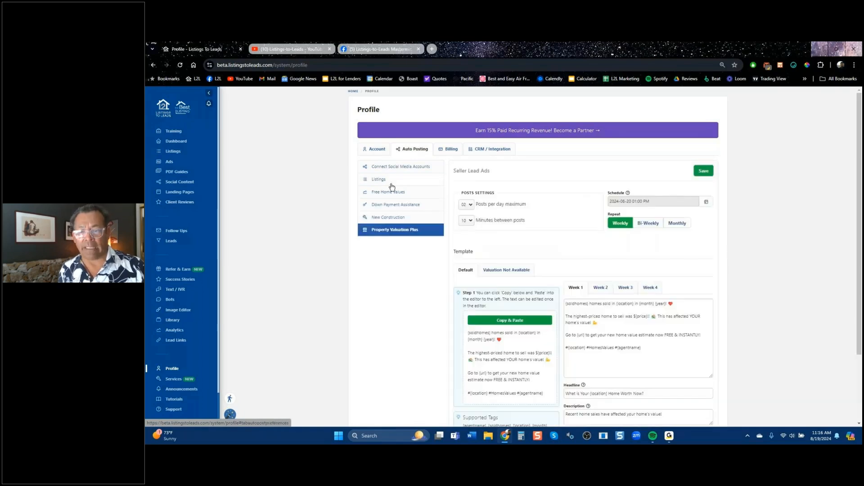
{"action": "left_click", "coordinate": [388, 180]}
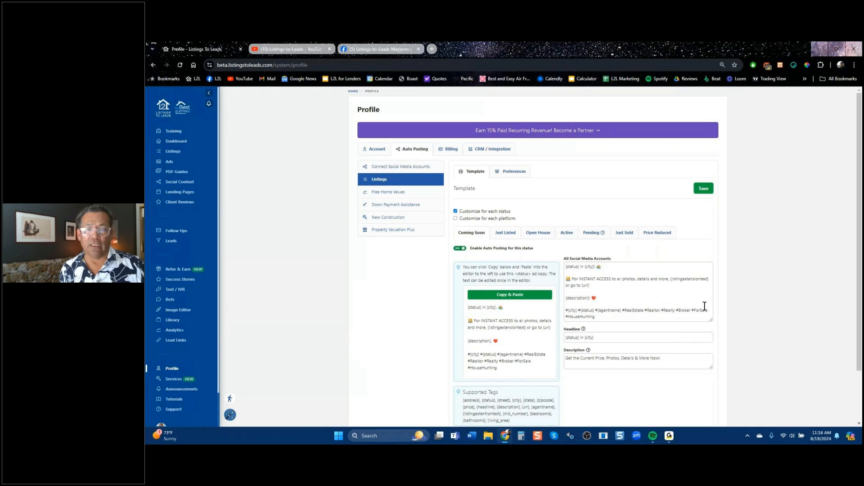
{"action": "left_click", "coordinate": [487, 149]}
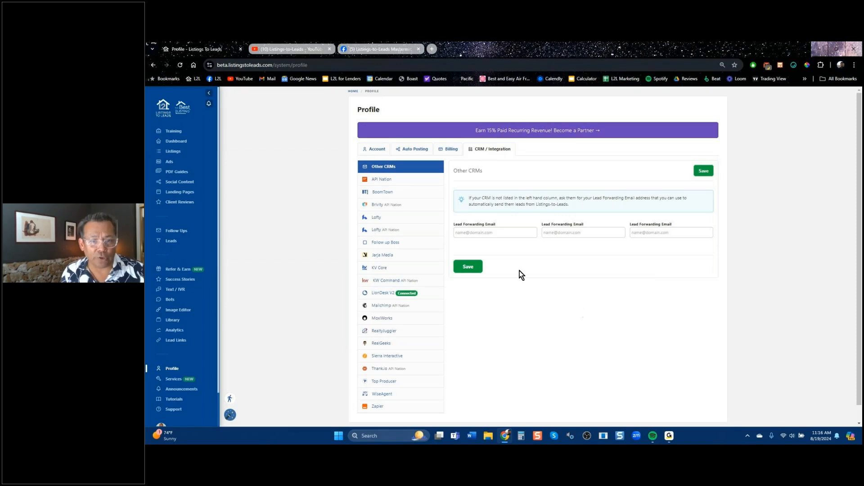
Return to the Auto Posting Listings template for Coming Soon with auto posting enabled.
{"action": "left_click", "coordinate": [415, 149]}
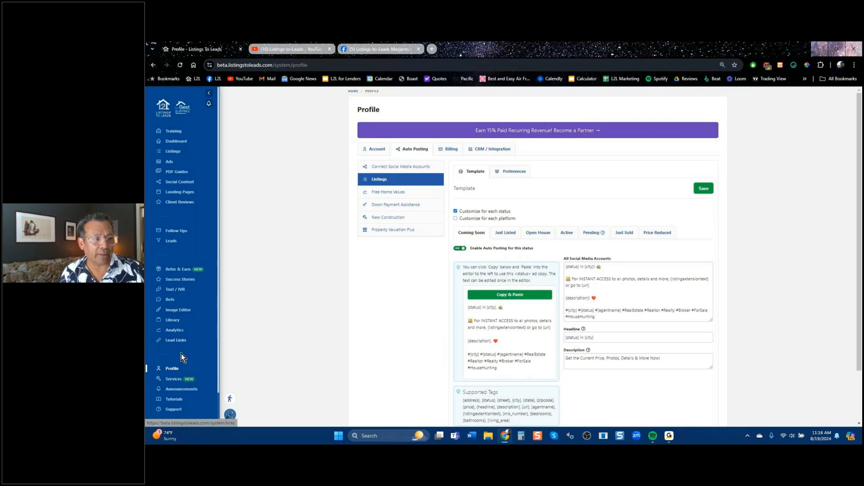
{"action": "left_click", "coordinate": [170, 164]}
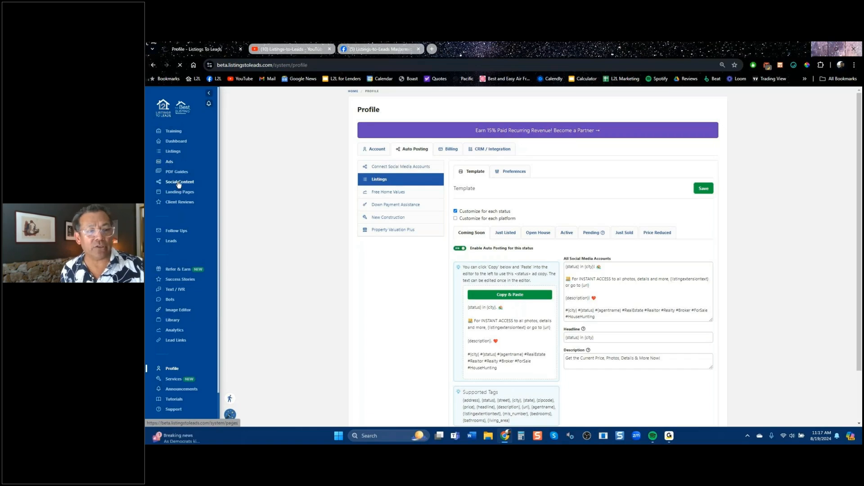
Open Social Content, dismiss the updates notice, and view the Posting Schedule days and times.
{"action": "left_click", "coordinate": [178, 182]}
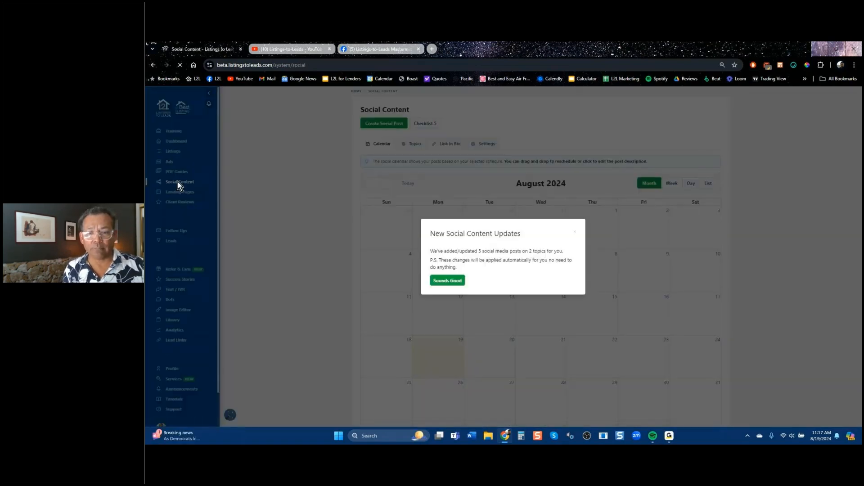
{"action": "left_click", "coordinate": [575, 234]}
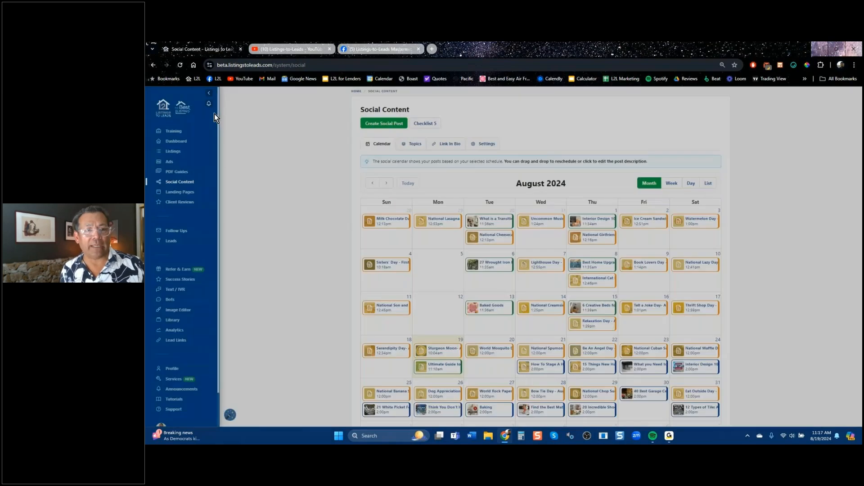
{"action": "left_click", "coordinate": [486, 144]}
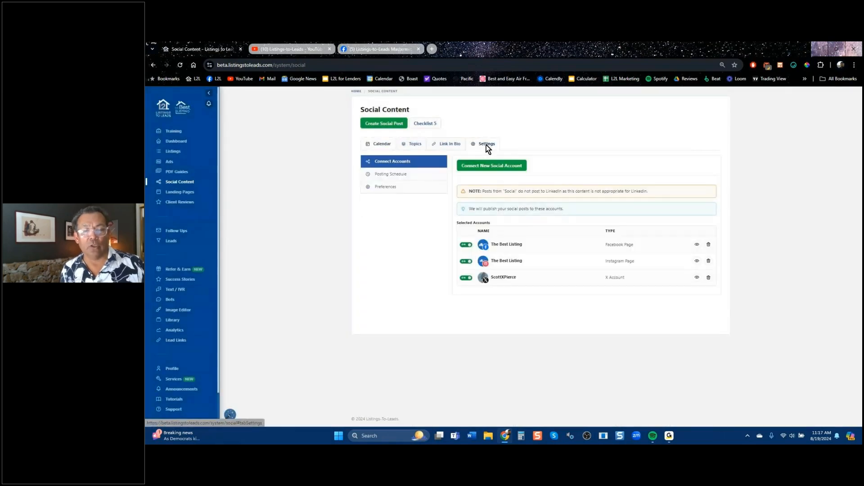
{"action": "left_click", "coordinate": [397, 174]}
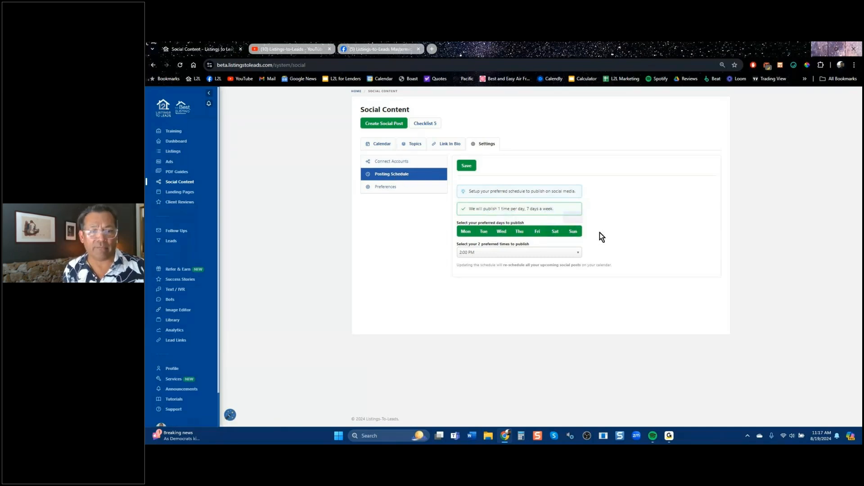
Browse the content Topics list, then go to the PDF Guides page.
{"action": "left_click", "coordinate": [414, 146]}
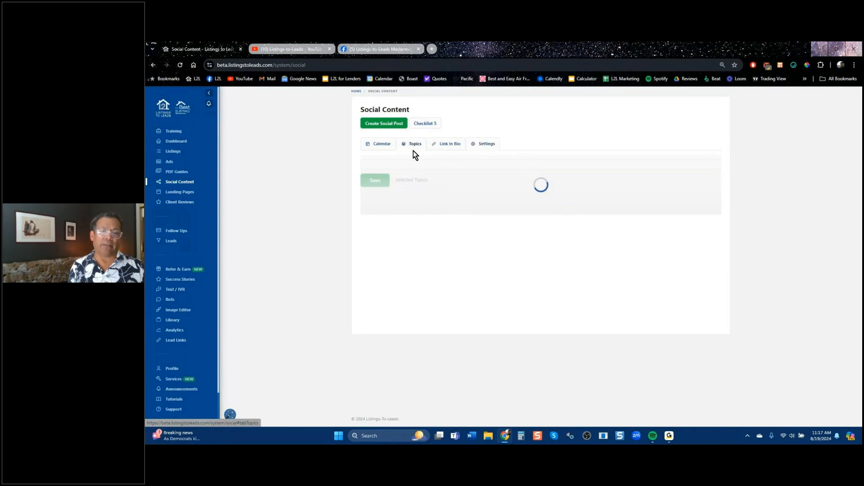
{"action": "scroll", "coordinate": [413, 150], "scroll_direction": "down", "scroll_amount": 5}
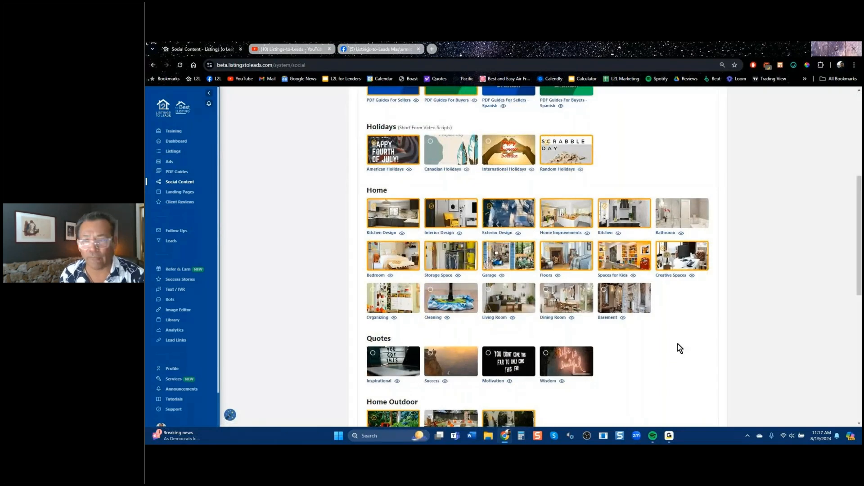
{"action": "scroll", "coordinate": [721, 321], "scroll_direction": "down", "scroll_amount": 5}
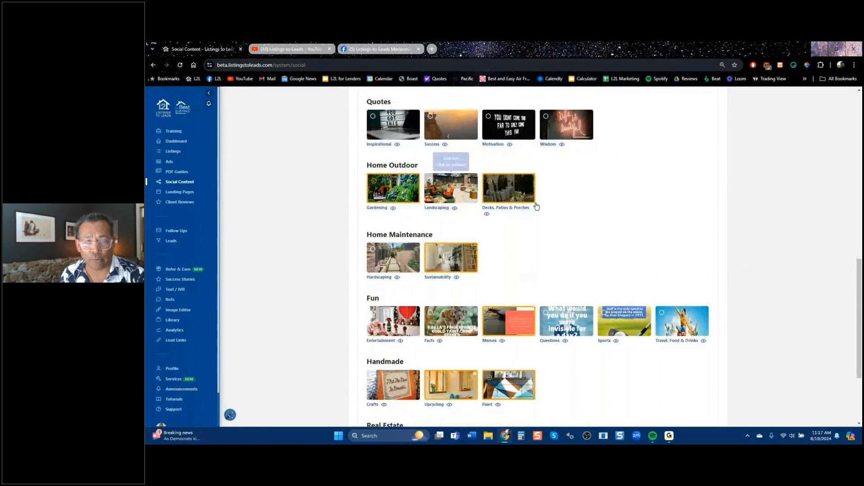
{"action": "scroll", "coordinate": [591, 288], "scroll_direction": "down", "scroll_amount": 3}
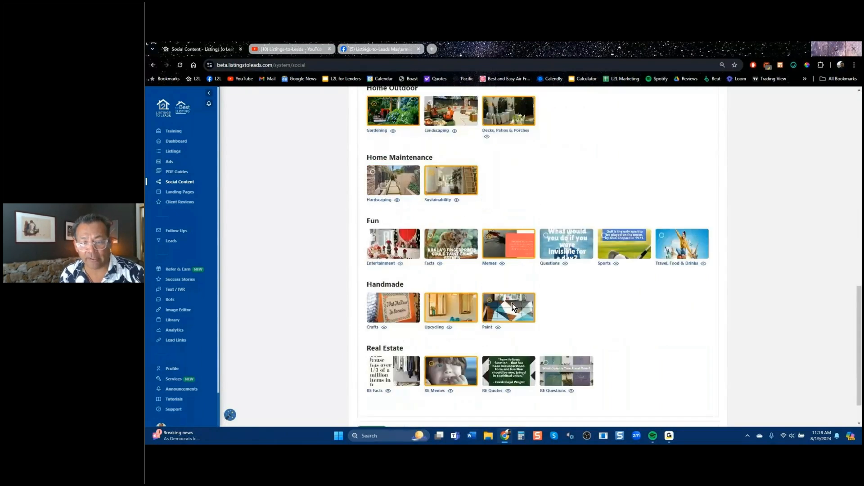
{"action": "scroll", "coordinate": [573, 347], "scroll_direction": "up", "scroll_amount": 15}
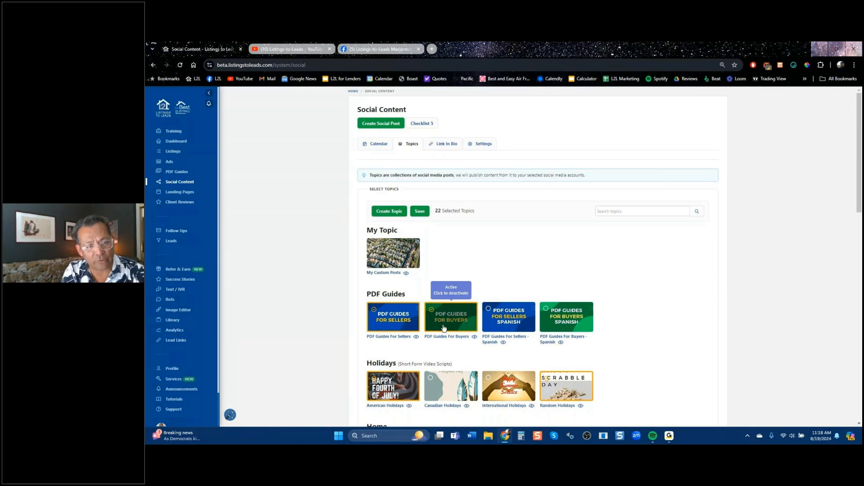
{"action": "left_click", "coordinate": [177, 172]}
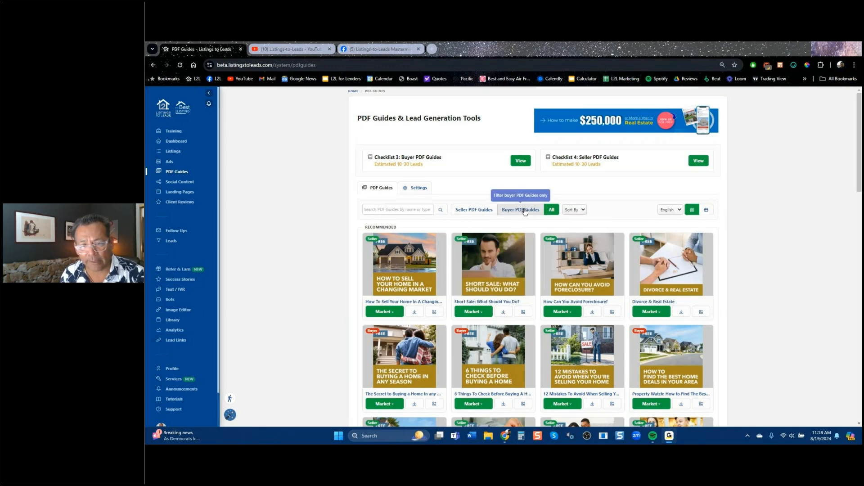
Filter to Seller PDF Guides, check Divorce & Real Estate's Market options, then return to Facebook search results.
{"action": "left_click", "coordinate": [479, 210]}
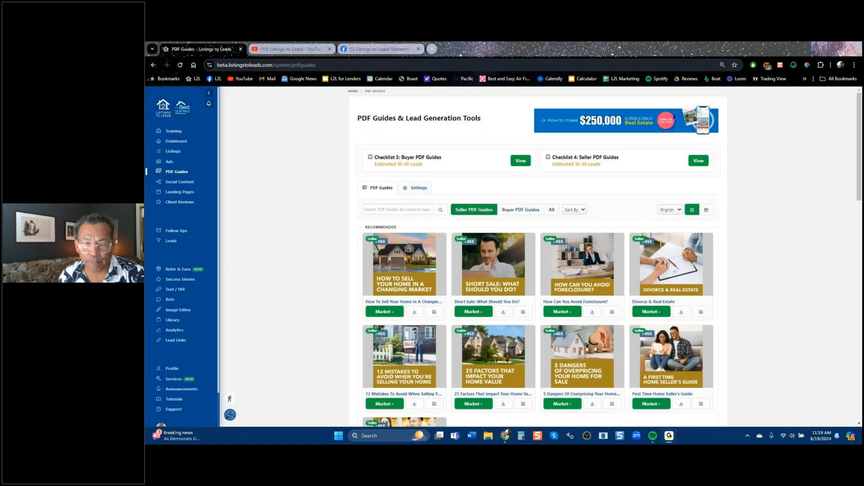
{"action": "left_click", "coordinate": [651, 312]}
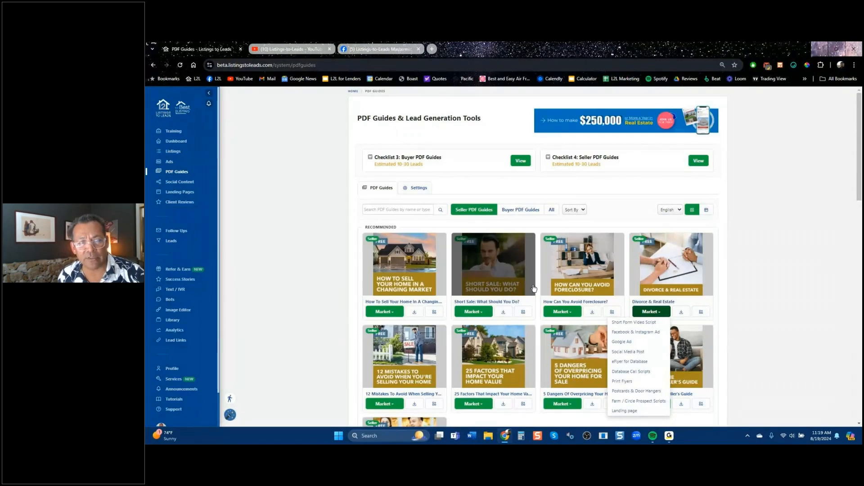
{"action": "left_click", "coordinate": [397, 50]}
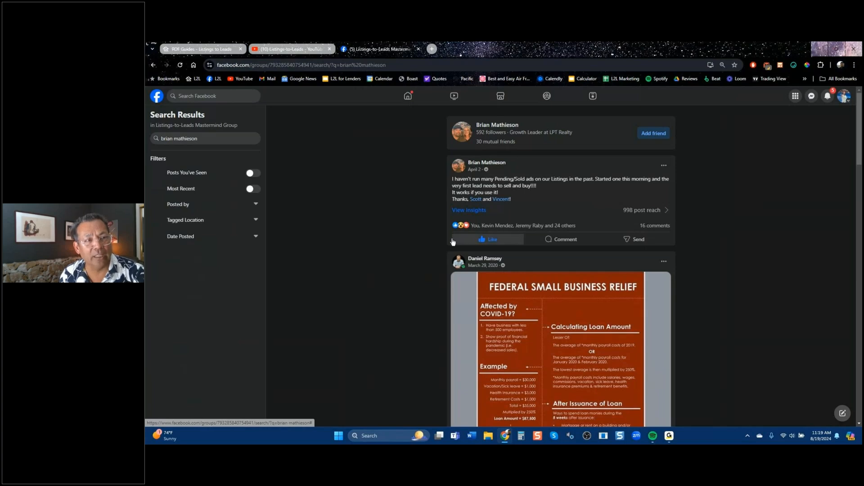
Switch from Facebook back to the seller PDF Guides tab.
{"action": "left_click", "coordinate": [219, 50]}
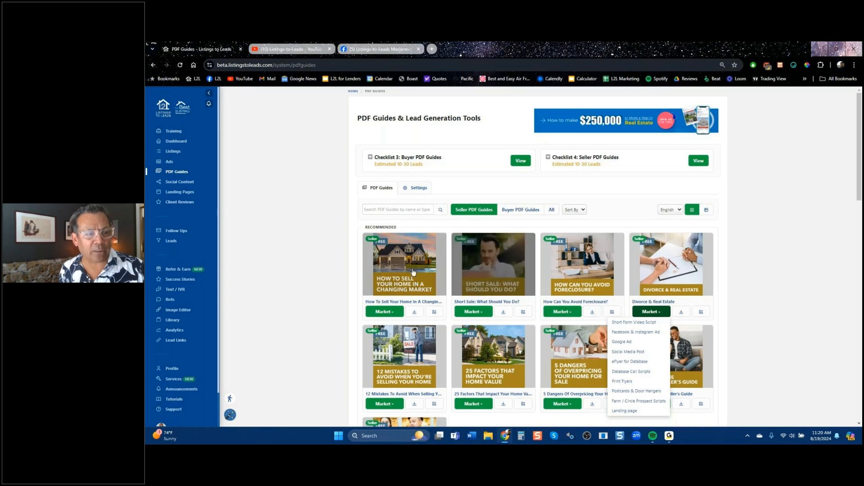
View the Listings overview, then the August 2024 Social Content calendar.
{"action": "left_click", "coordinate": [174, 152]}
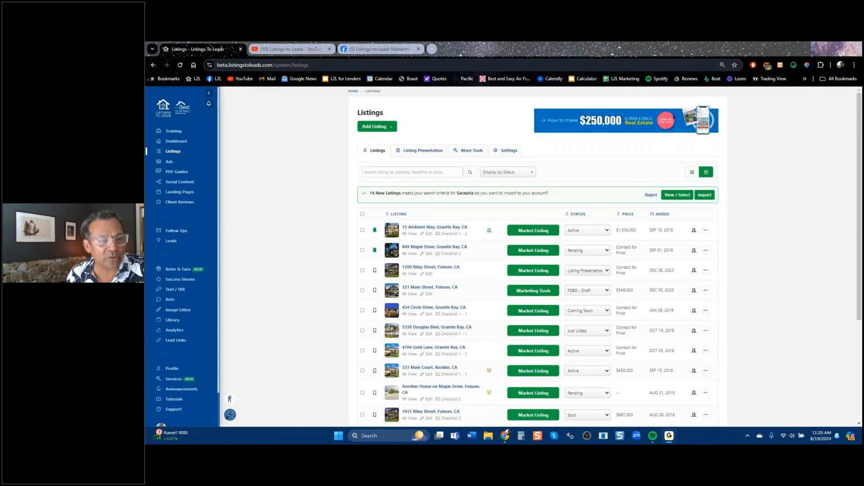
{"action": "left_click", "coordinate": [181, 184]}
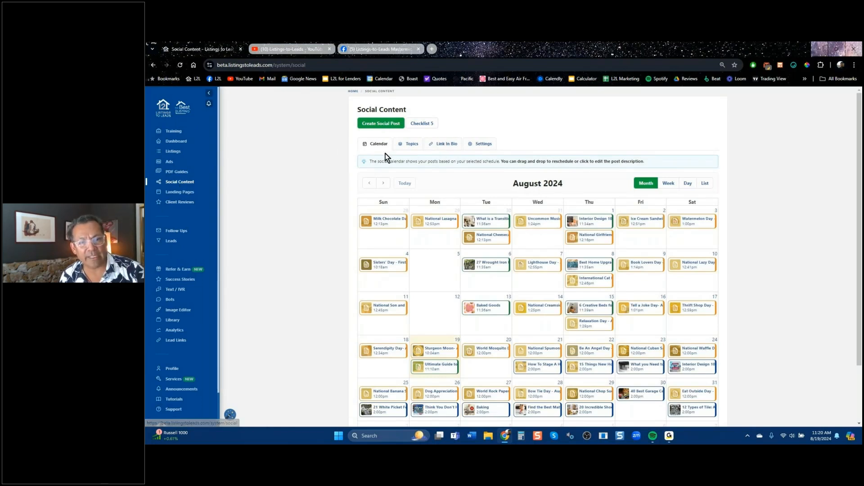
Go to the Link In Bio settings and view the live page in a new tab.
{"action": "left_click", "coordinate": [451, 148]}
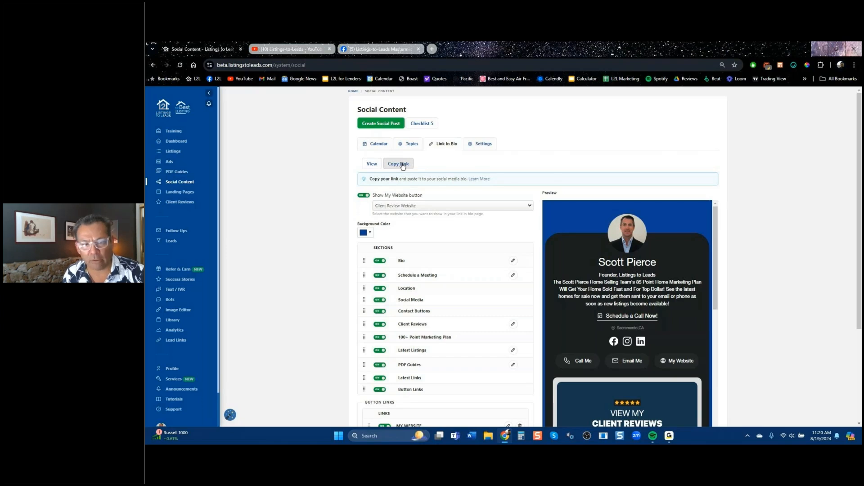
{"action": "left_click", "coordinate": [373, 164]}
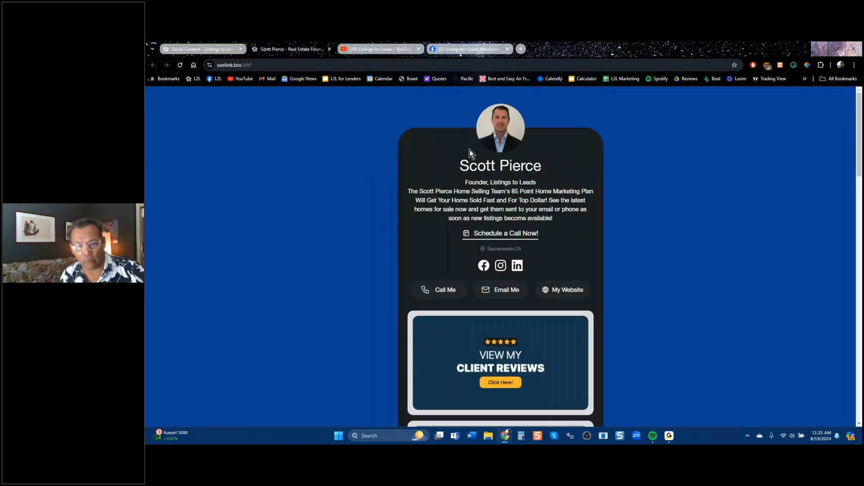
{"action": "scroll", "coordinate": [559, 314], "scroll_direction": "down", "scroll_amount": 5}
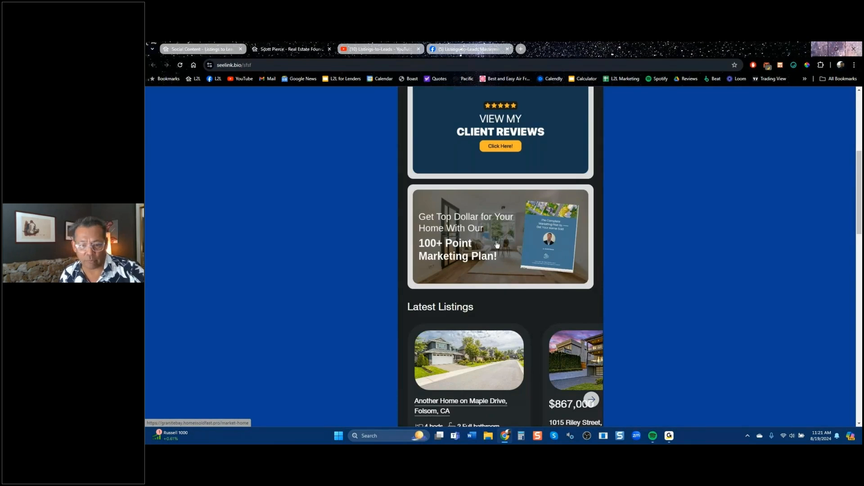
{"action": "scroll", "coordinate": [497, 246], "scroll_direction": "down", "scroll_amount": 3}
{"action": "scroll", "coordinate": [497, 246], "scroll_direction": "down", "scroll_amount": 3}
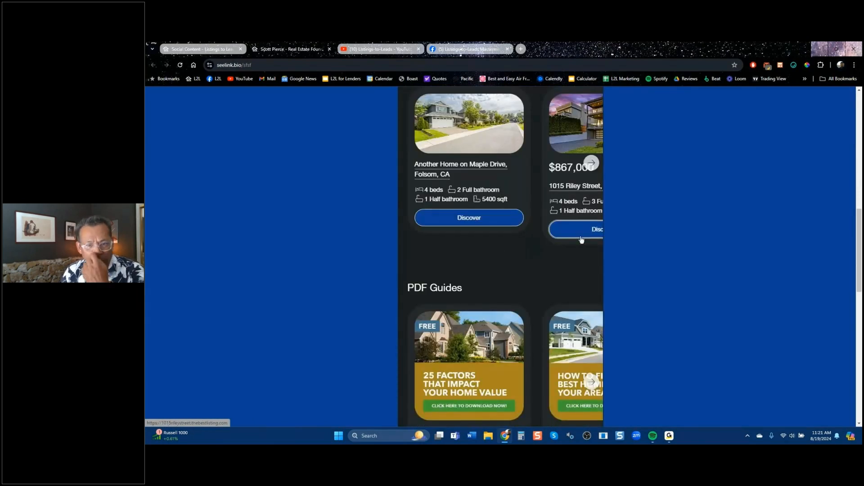
{"action": "left_click", "coordinate": [568, 130]}
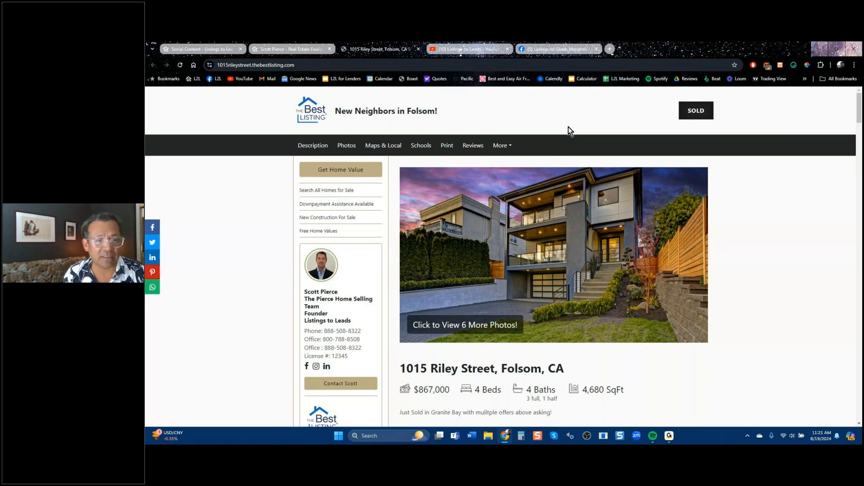
Close the nearby-sales popup, preview the bio page's Get Your Home Valuation page, then close it.
{"action": "left_click", "coordinate": [343, 172]}
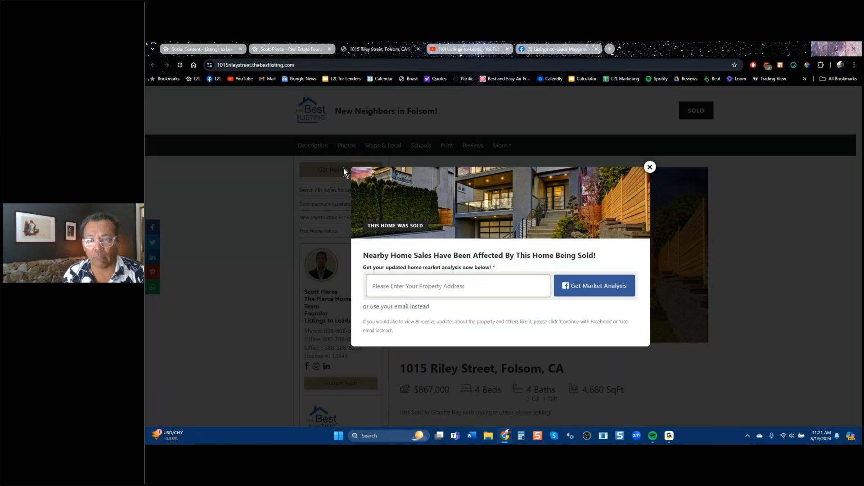
{"action": "left_click", "coordinate": [649, 167]}
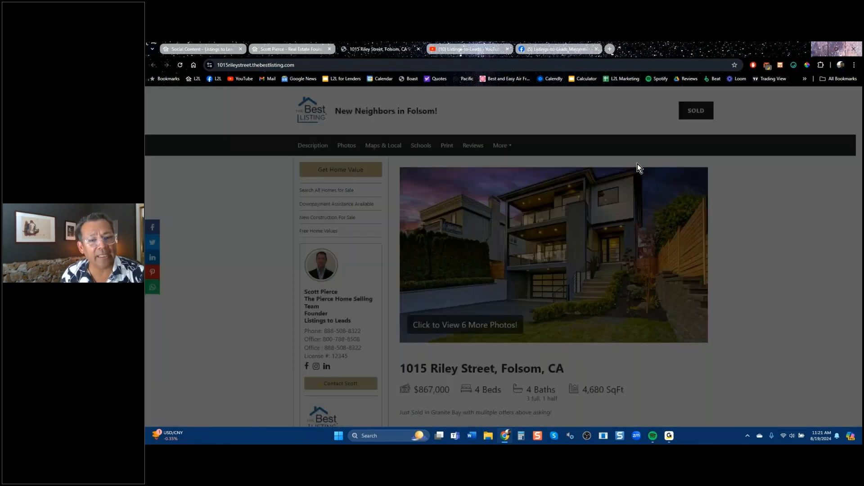
{"action": "left_click", "coordinate": [323, 50]}
{"action": "scroll", "coordinate": [492, 156], "scroll_direction": "down", "scroll_amount": 5}
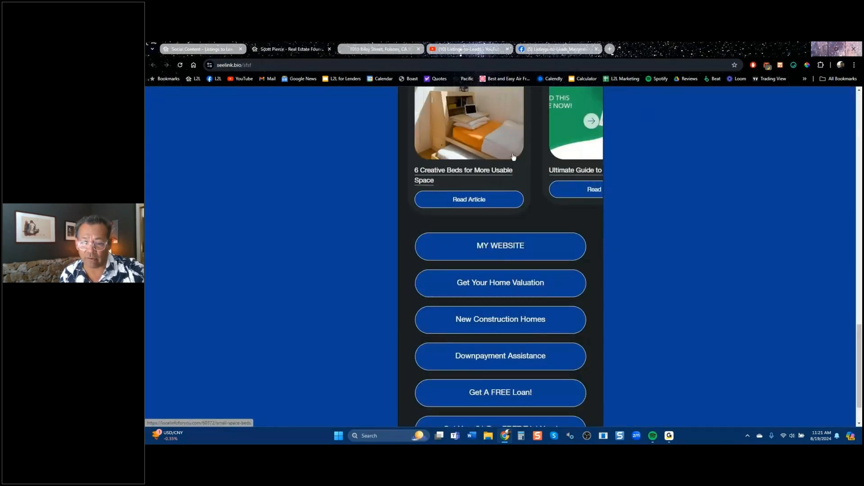
{"action": "scroll", "coordinate": [510, 170], "scroll_direction": "down", "scroll_amount": 2}
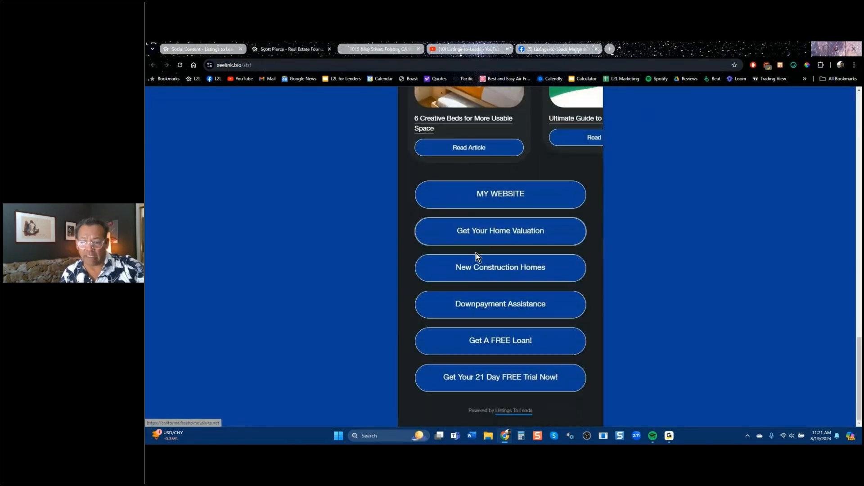
{"action": "left_click", "coordinate": [492, 239]}
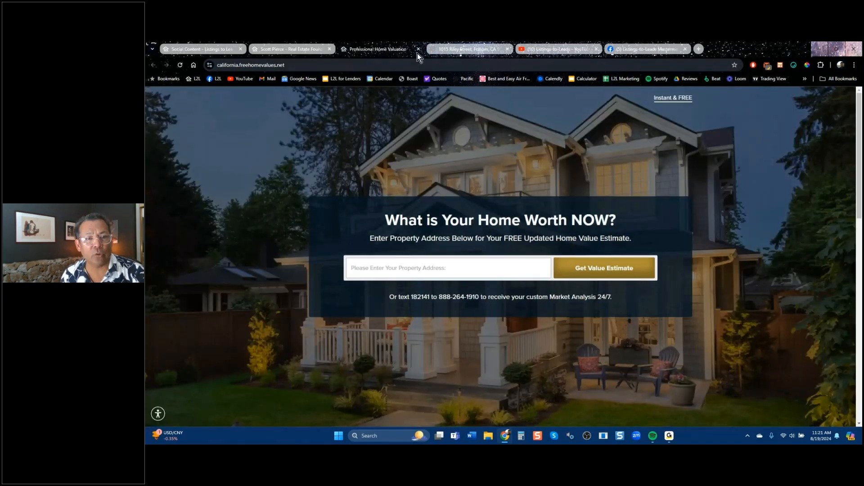
{"action": "left_click", "coordinate": [418, 49]}
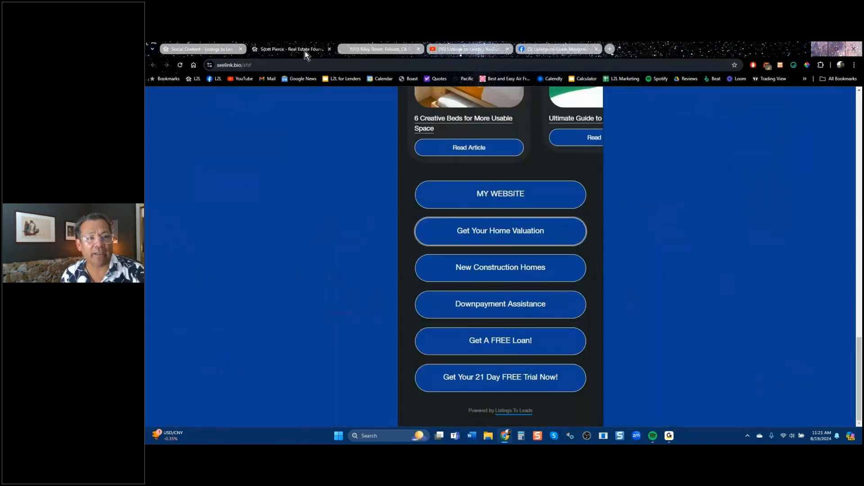
{"action": "left_click", "coordinate": [190, 50]}
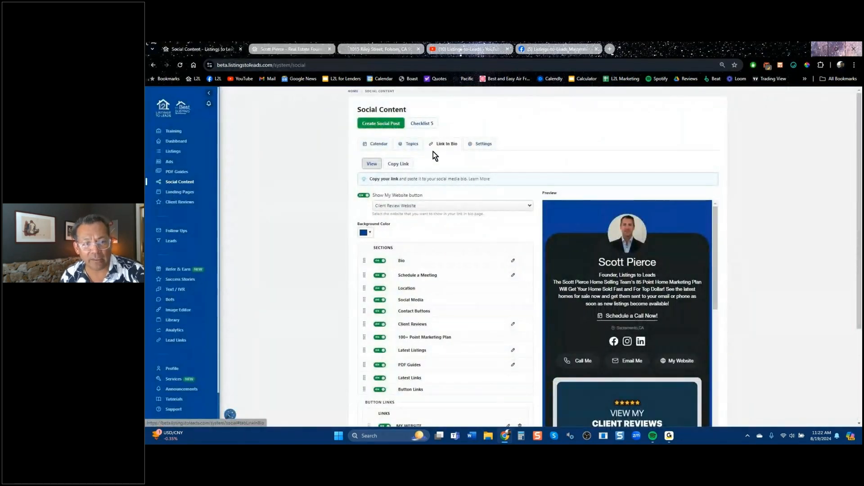
Copy the link-in-bio page's shareable link and go to the Listings page.
{"action": "left_click", "coordinate": [398, 164]}
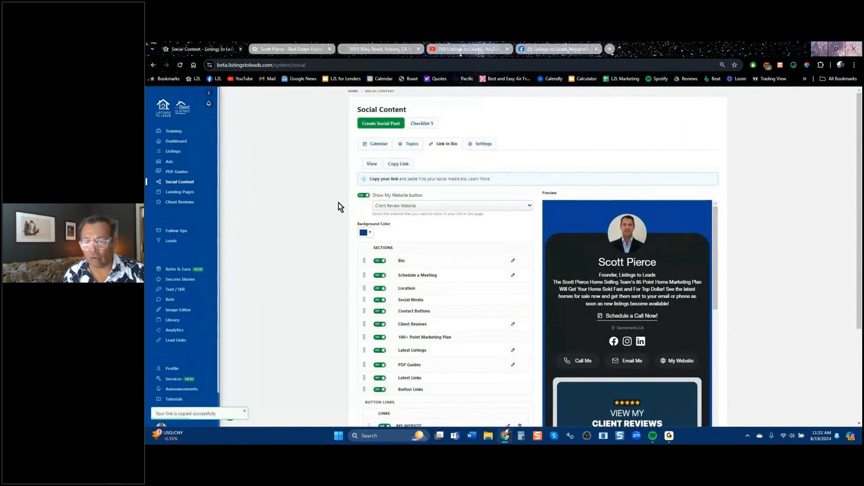
{"action": "scroll", "coordinate": [617, 279], "scroll_direction": "down", "scroll_amount": 5}
{"action": "scroll", "coordinate": [618, 277], "scroll_direction": "down", "scroll_amount": 10}
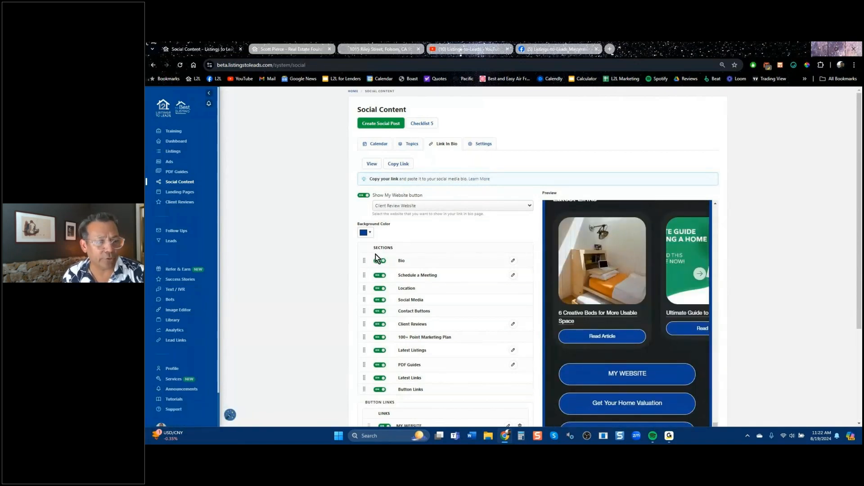
{"action": "scroll", "coordinate": [617, 289], "scroll_direction": "up", "scroll_amount": 15}
{"action": "left_click", "coordinate": [173, 151]}
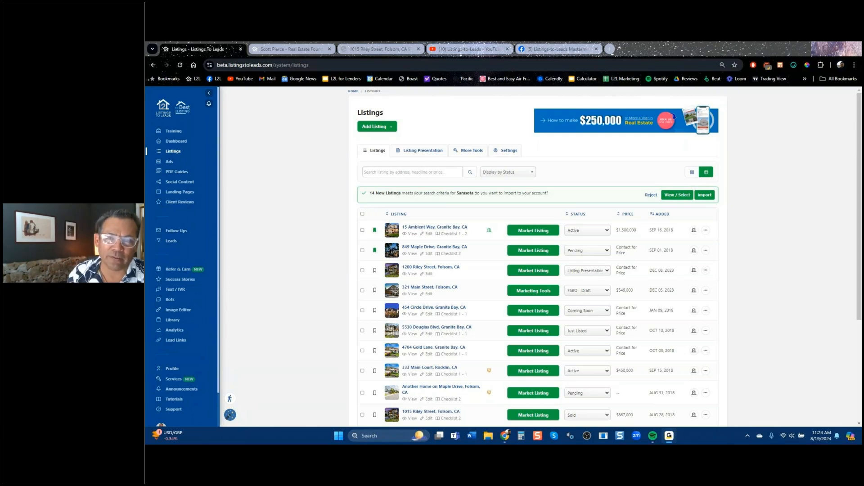
Search Google for 'mvp realty' and open the MVP Realty Florida Real Estate website.
{"action": "left_click", "coordinate": [609, 49]}
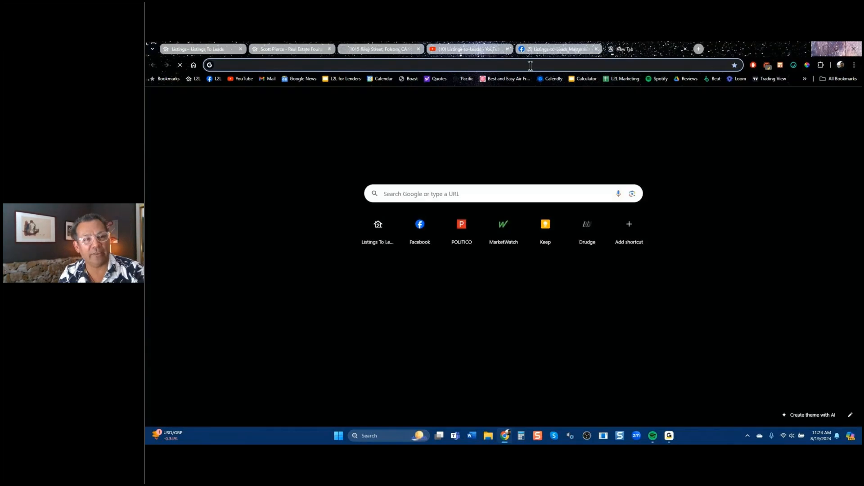
{"action": "type", "text": "mvp"}
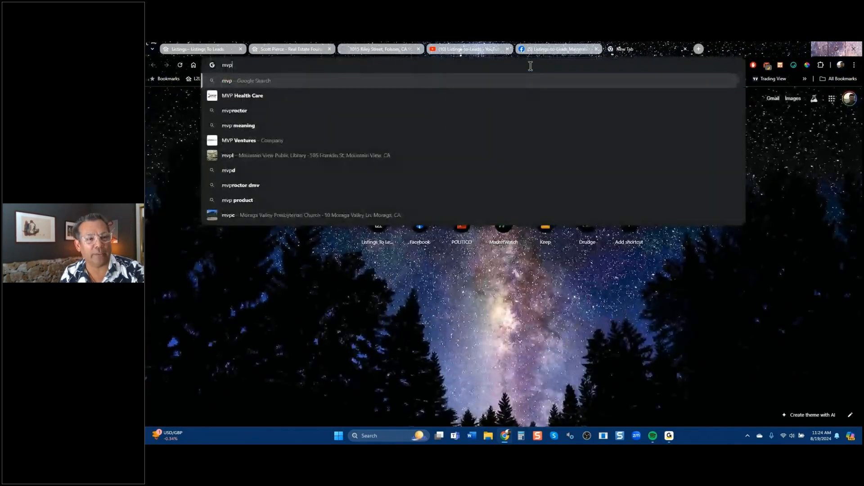
{"action": "type", "text": " realtyy"}
{"action": "key", "text": "BackSpace"}
{"action": "key", "text": "Return"}
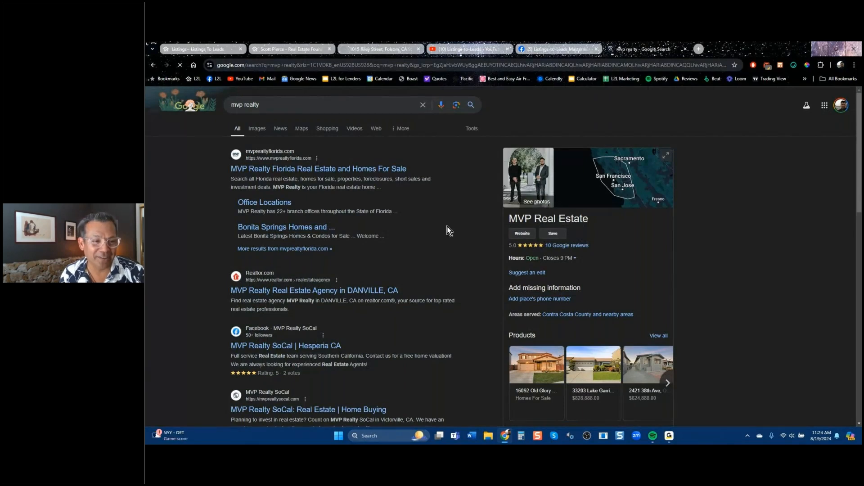
{"action": "left_click", "coordinate": [299, 167]}
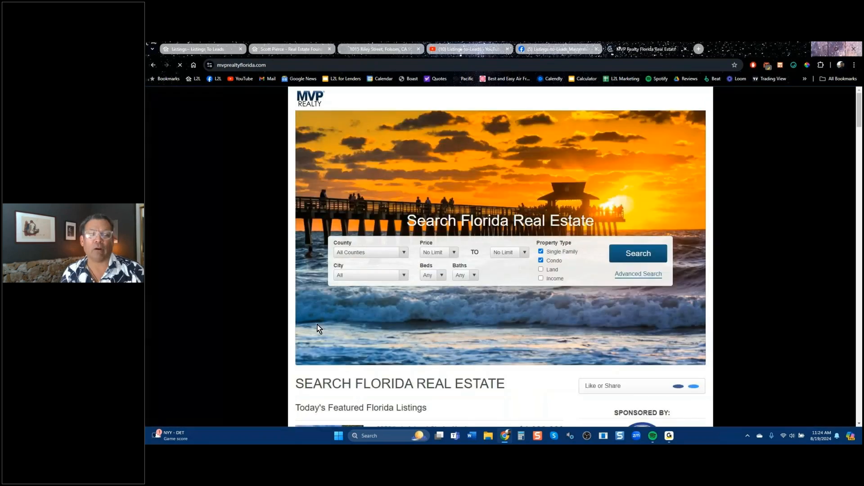
{"action": "scroll", "coordinate": [315, 335], "scroll_direction": "down", "scroll_amount": 5}
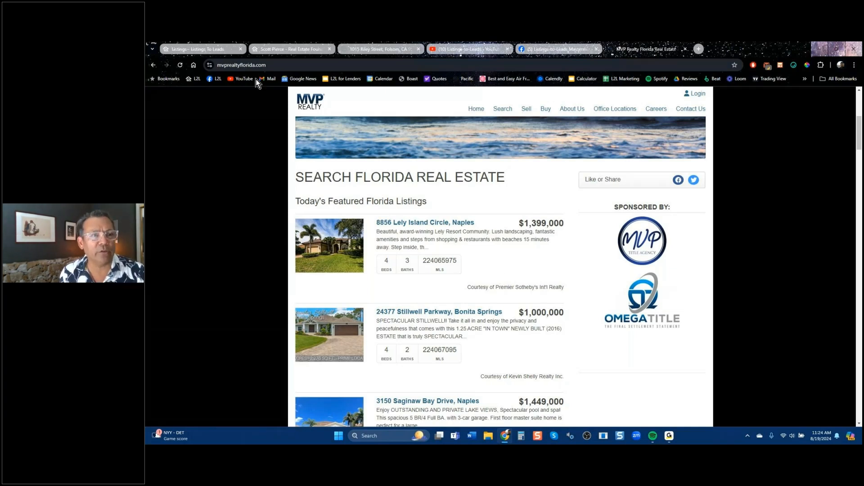
{"action": "left_click", "coordinate": [305, 47]}
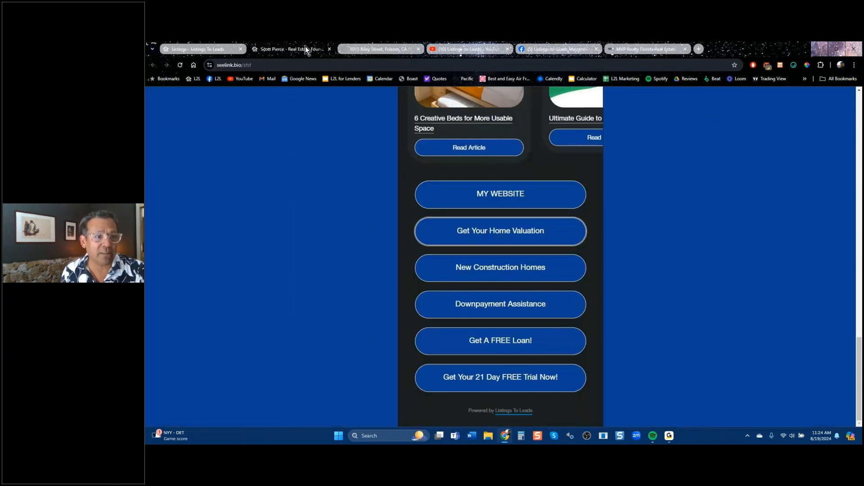
{"action": "left_click", "coordinate": [331, 51]}
{"action": "left_click", "coordinate": [552, 51]}
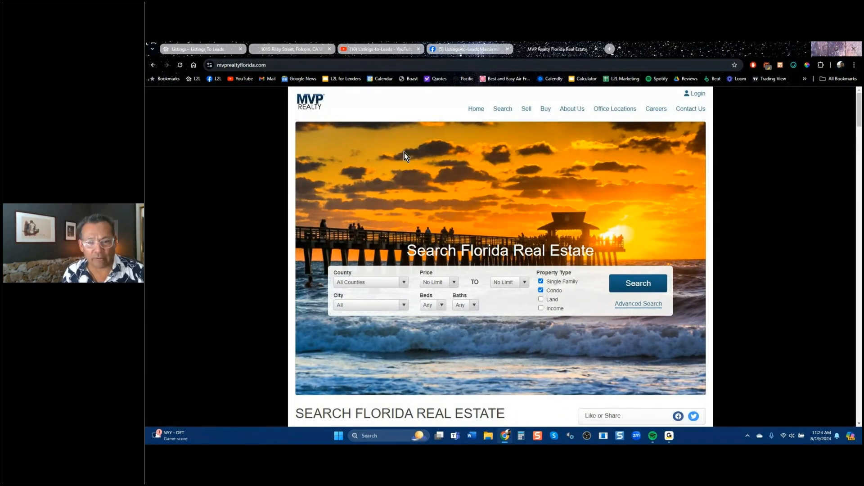
{"action": "left_click", "coordinate": [290, 50]}
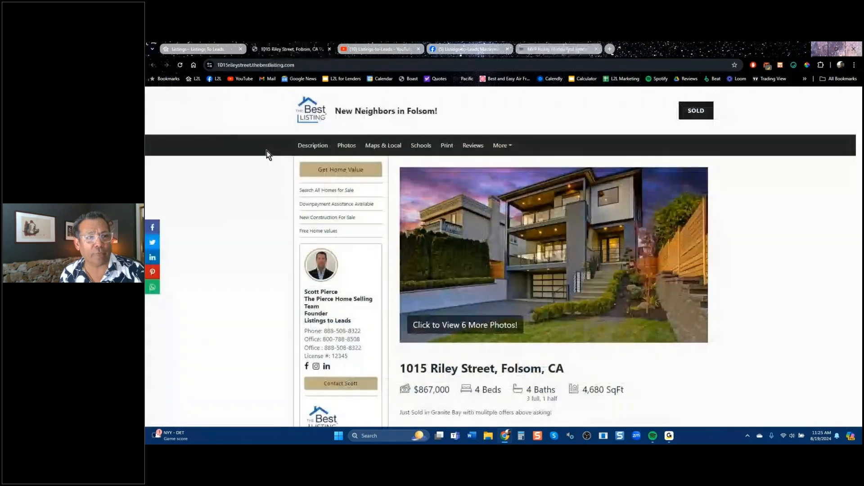
From the Listings dashboard, preview the Grab Listing option and cancel it.
{"action": "left_click", "coordinate": [216, 49]}
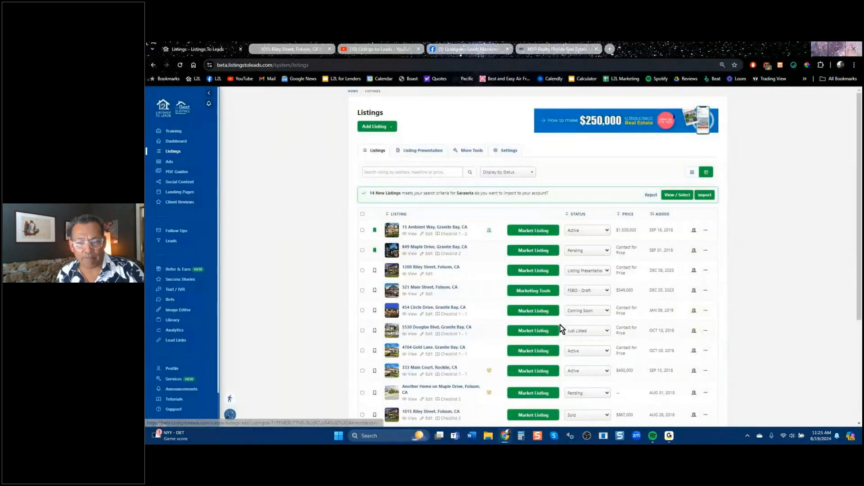
{"action": "left_click", "coordinate": [391, 130]}
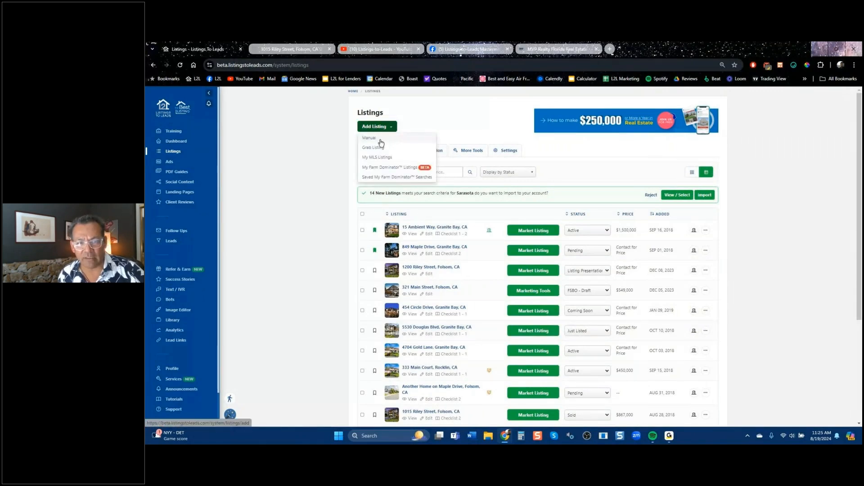
{"action": "left_click", "coordinate": [382, 148]}
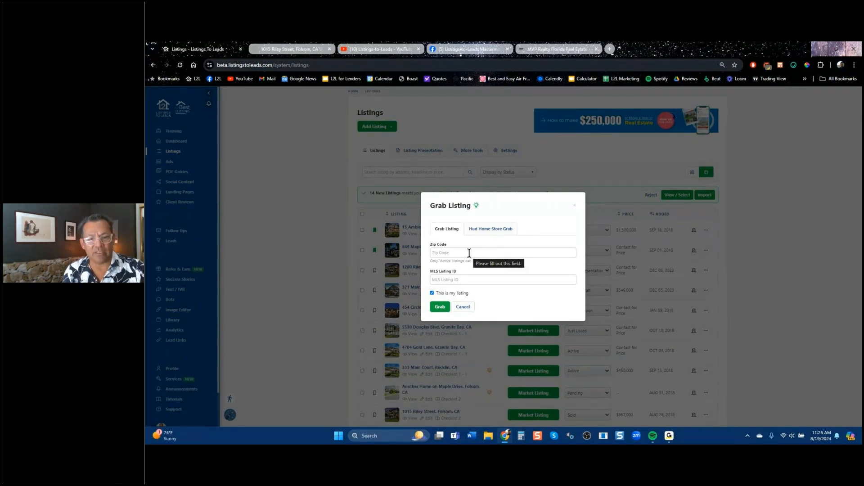
{"action": "left_click", "coordinate": [463, 306]}
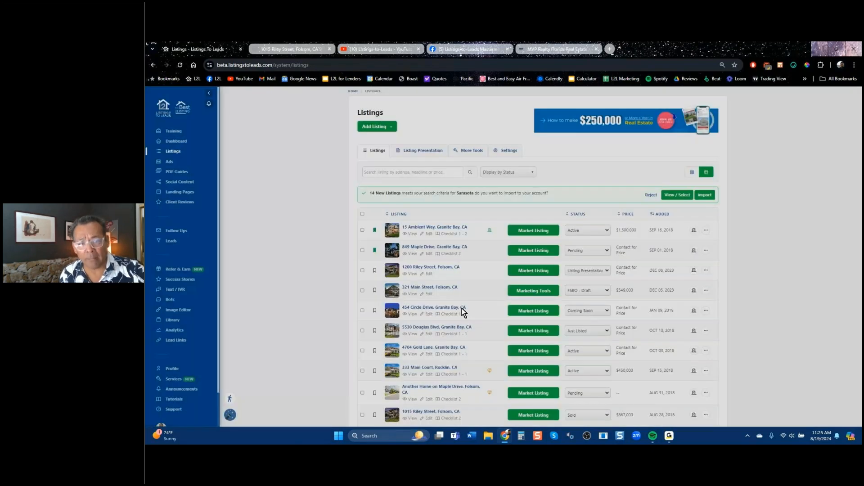
Reopen and close the Grab Listing form, then start adding a listing manually.
{"action": "left_click", "coordinate": [380, 127]}
{"action": "left_click", "coordinate": [382, 148]}
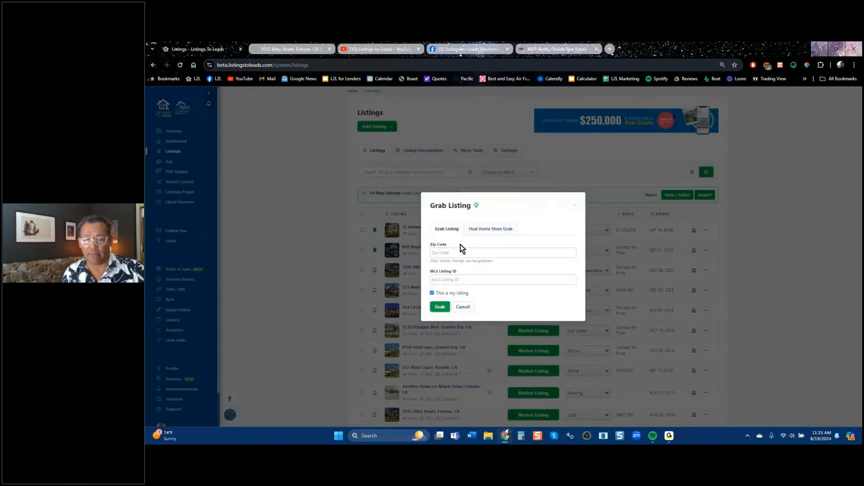
{"action": "left_click", "coordinate": [575, 206]}
{"action": "left_click", "coordinate": [387, 131]}
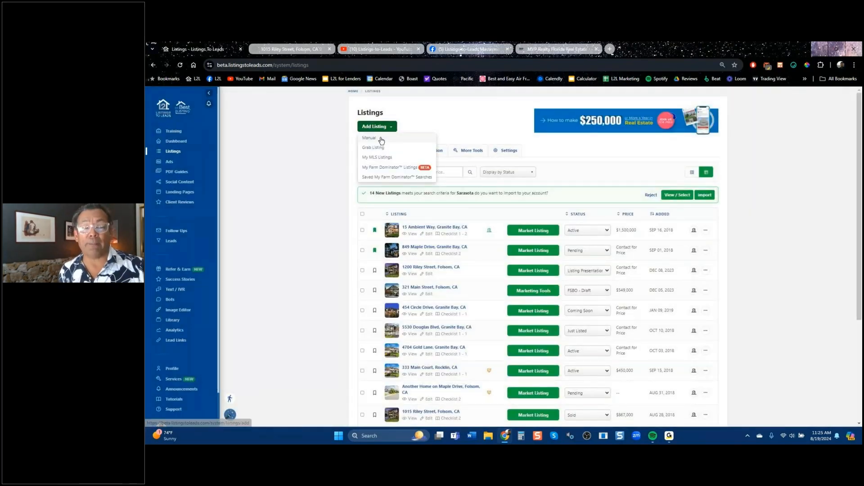
{"action": "left_click", "coordinate": [380, 138]}
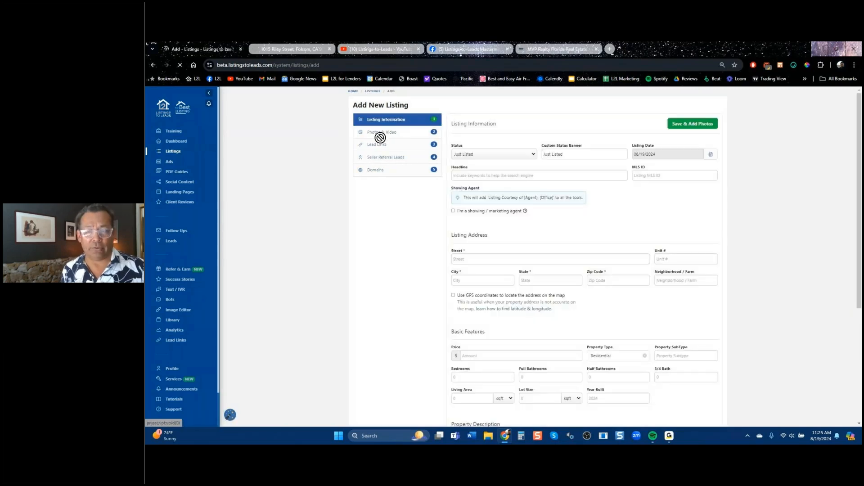
{"action": "left_click", "coordinate": [511, 155]}
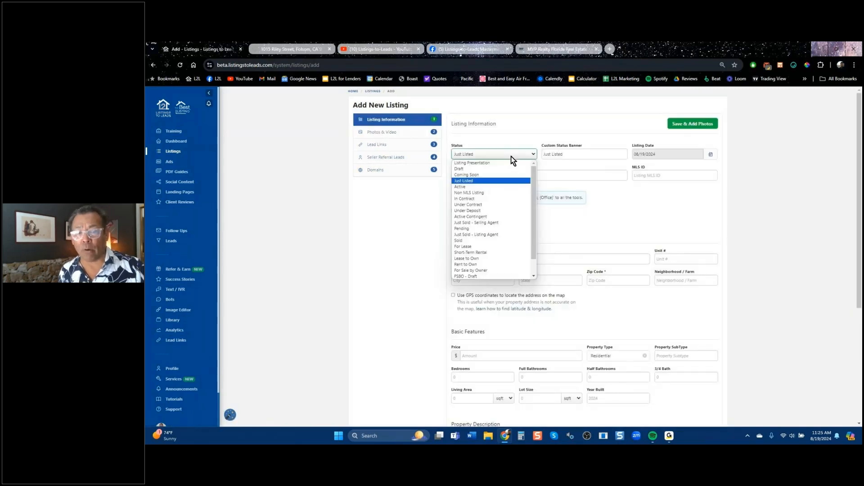
{"action": "left_click", "coordinate": [487, 233]}
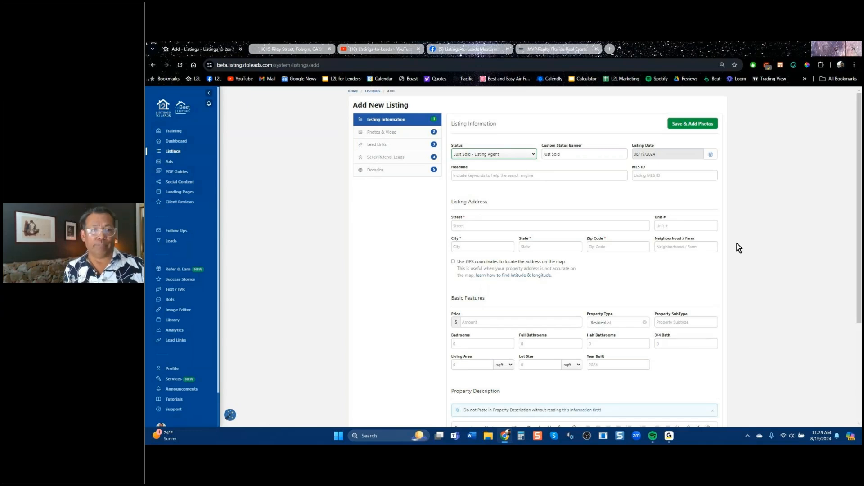
{"action": "left_click", "coordinate": [153, 65]}
{"action": "left_click", "coordinate": [534, 333]}
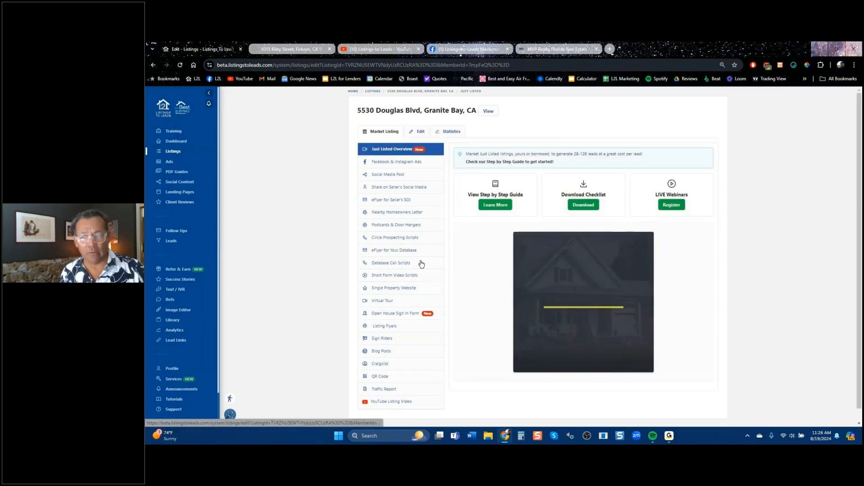
{"action": "left_click", "coordinate": [379, 161]}
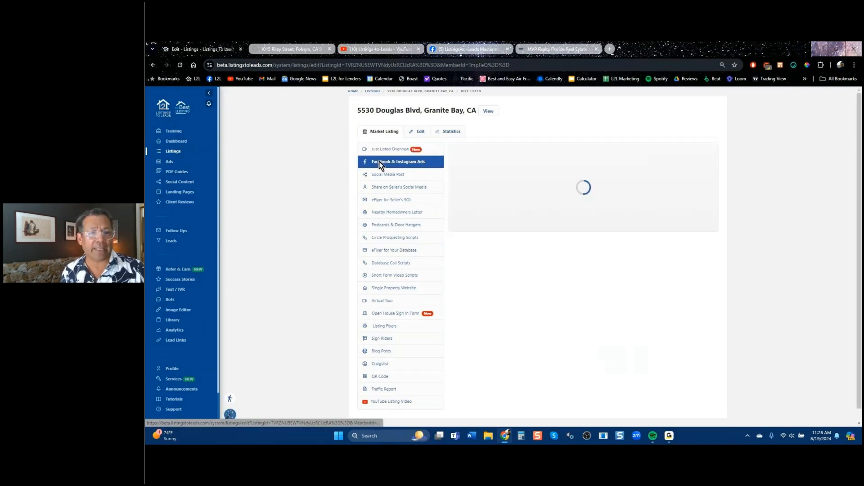
{"action": "left_click", "coordinate": [399, 176]}
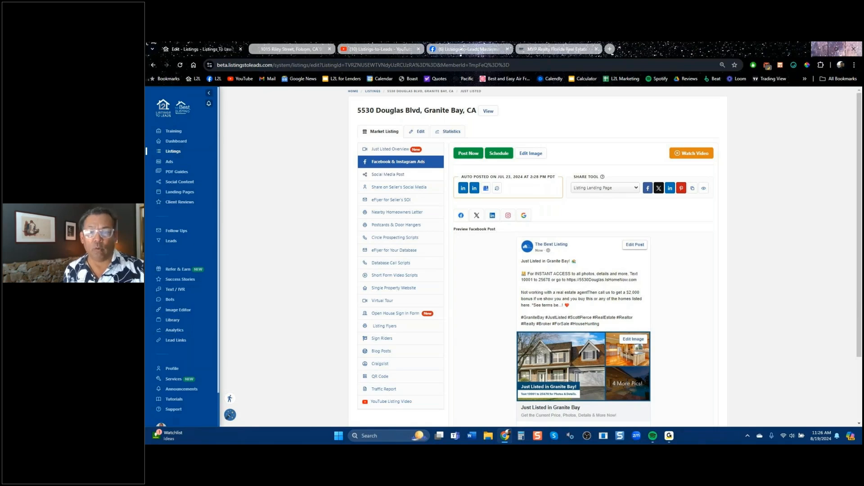
{"action": "left_click", "coordinate": [464, 188]}
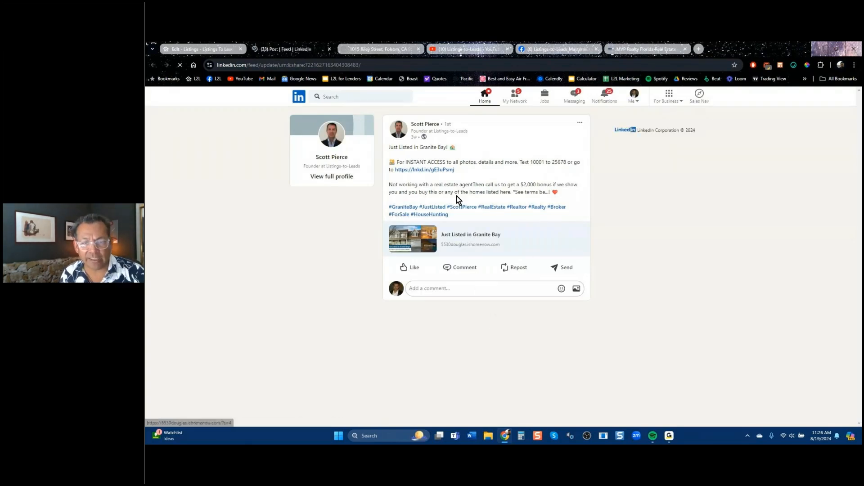
{"action": "left_click", "coordinate": [428, 250]}
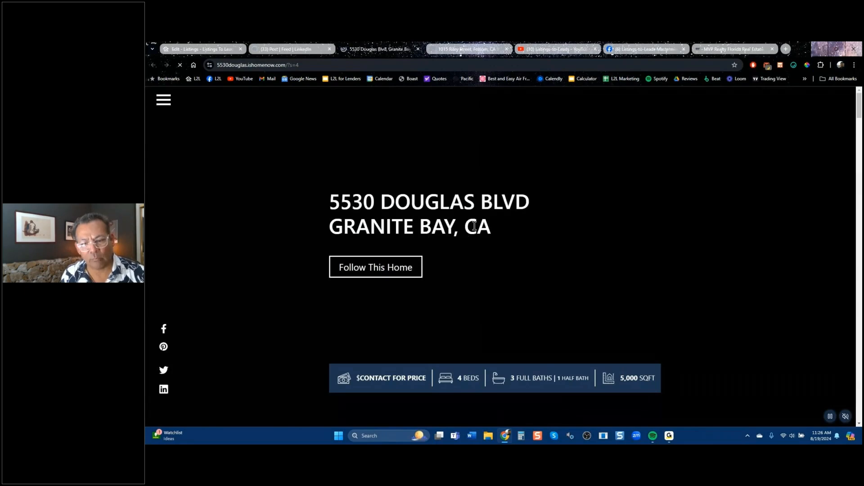
{"action": "scroll", "coordinate": [477, 225], "scroll_direction": "down", "scroll_amount": 5}
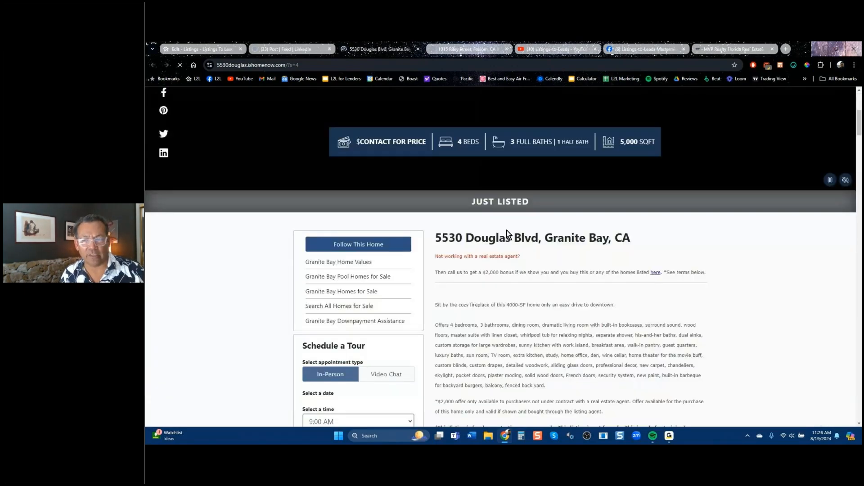
{"action": "scroll", "coordinate": [507, 230], "scroll_direction": "down", "scroll_amount": 5}
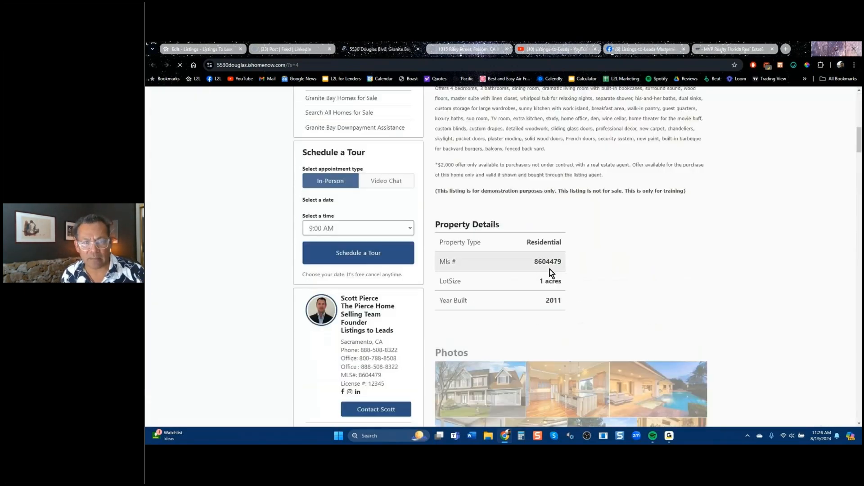
{"action": "scroll", "coordinate": [628, 288], "scroll_direction": "up", "scroll_amount": 5}
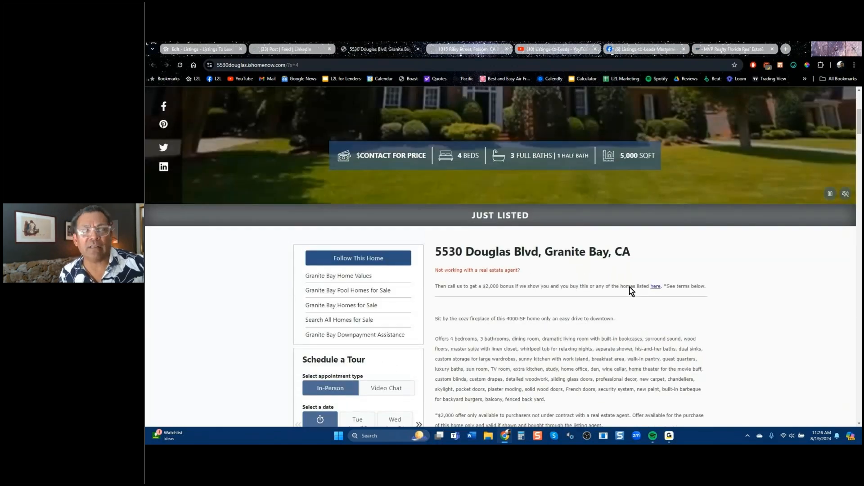
{"action": "scroll", "coordinate": [632, 291], "scroll_direction": "up", "scroll_amount": 5}
{"action": "left_click", "coordinate": [285, 49]}
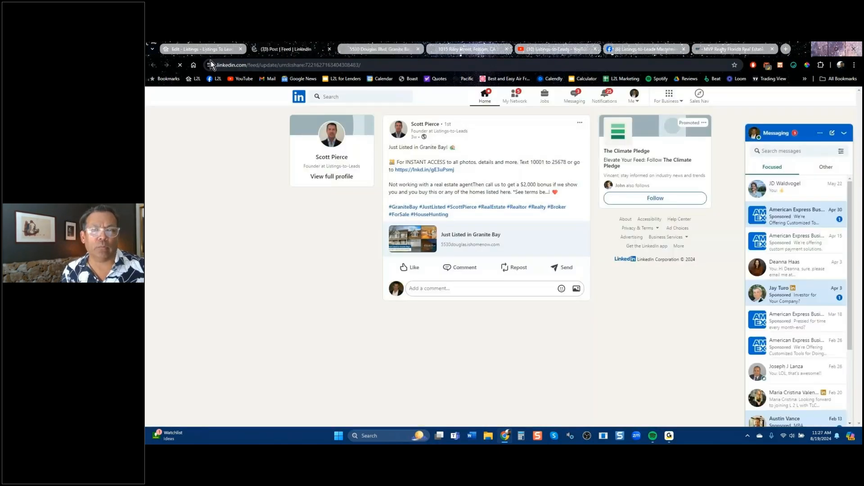
{"action": "left_click", "coordinate": [215, 48]}
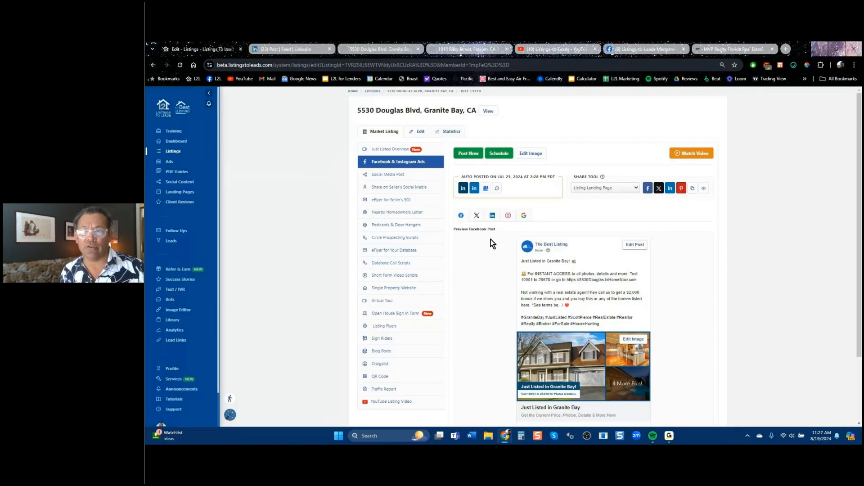
Search Facebook for 'listing' and open the Listings-to-Leads business page.
{"action": "left_click", "coordinate": [641, 50]}
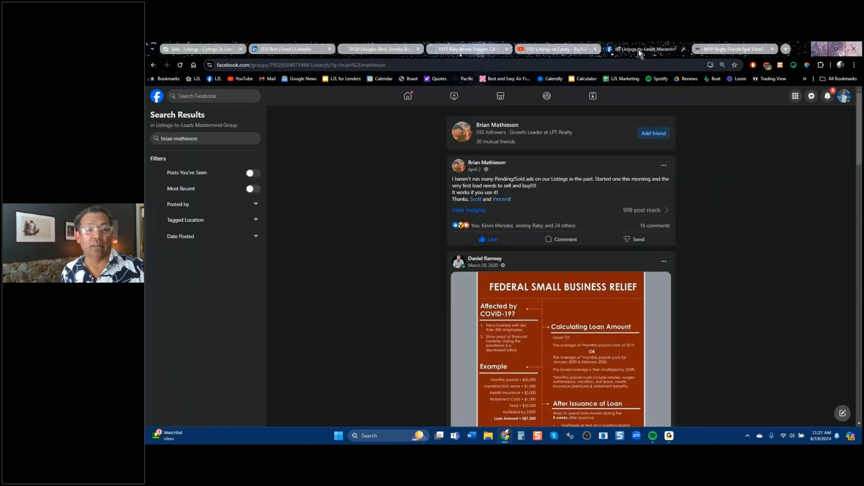
{"action": "left_click", "coordinate": [193, 96]}
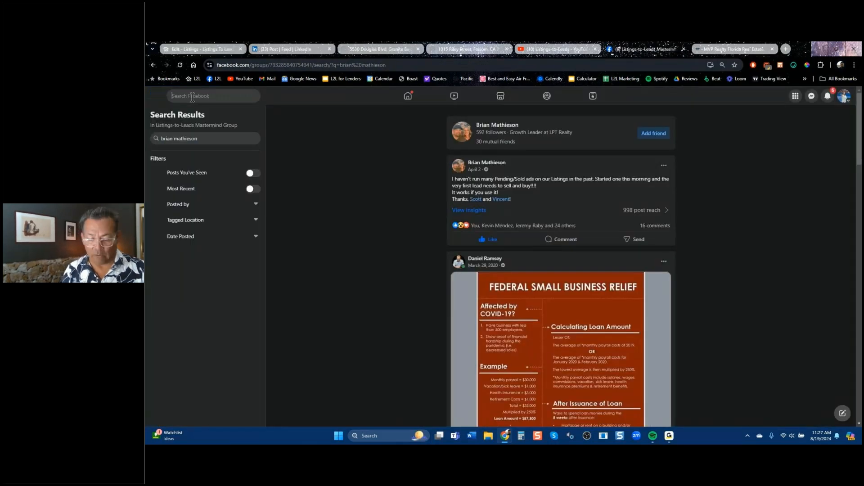
{"action": "type", "text": "list"}
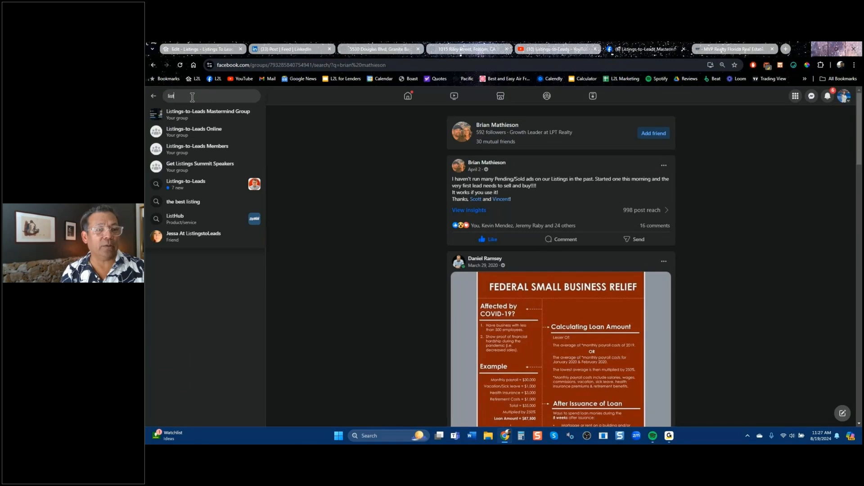
{"action": "type", "text": "ing"}
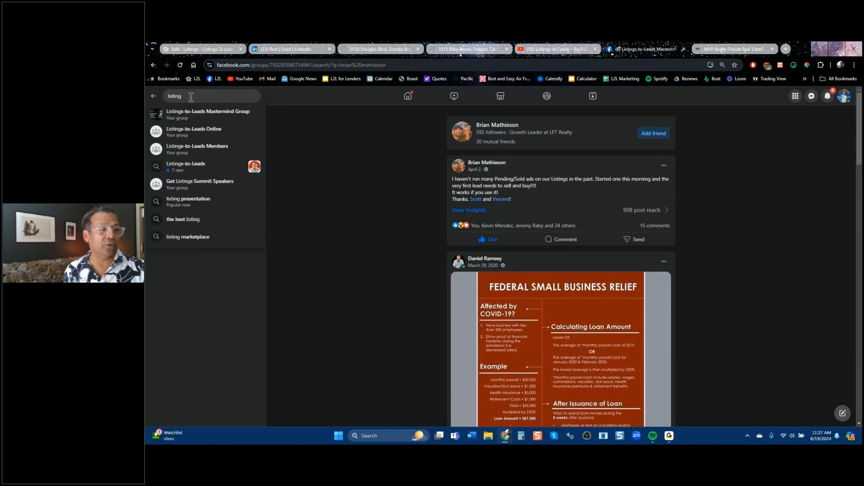
{"action": "left_click", "coordinate": [184, 165]}
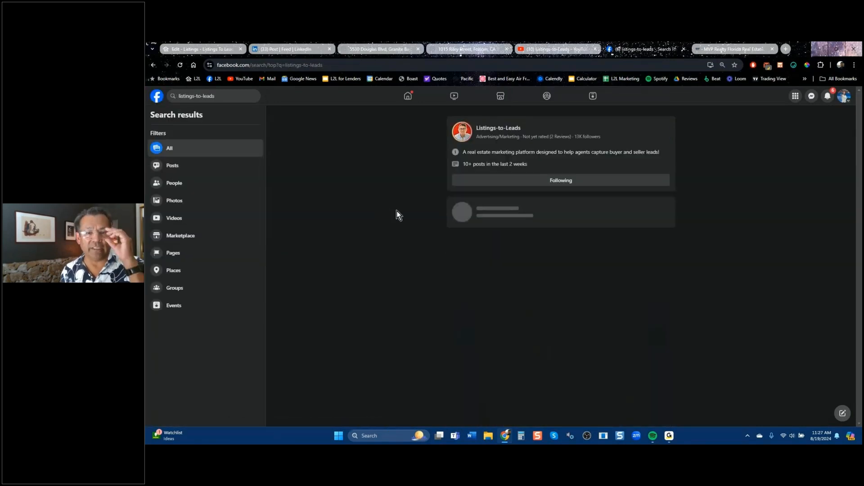
{"action": "left_click", "coordinate": [501, 129]}
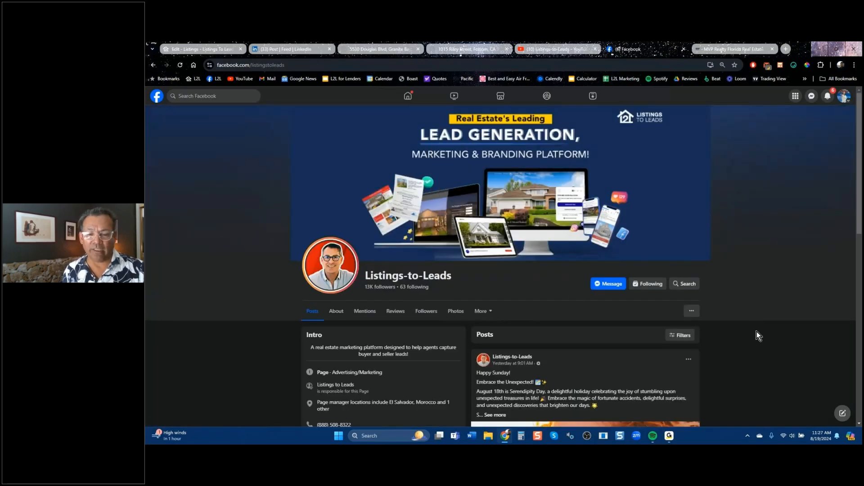
Scroll through the page's intro and recent posts, then return to the listing's marketing tools.
{"action": "scroll", "coordinate": [752, 330], "scroll_direction": "down", "scroll_amount": 5}
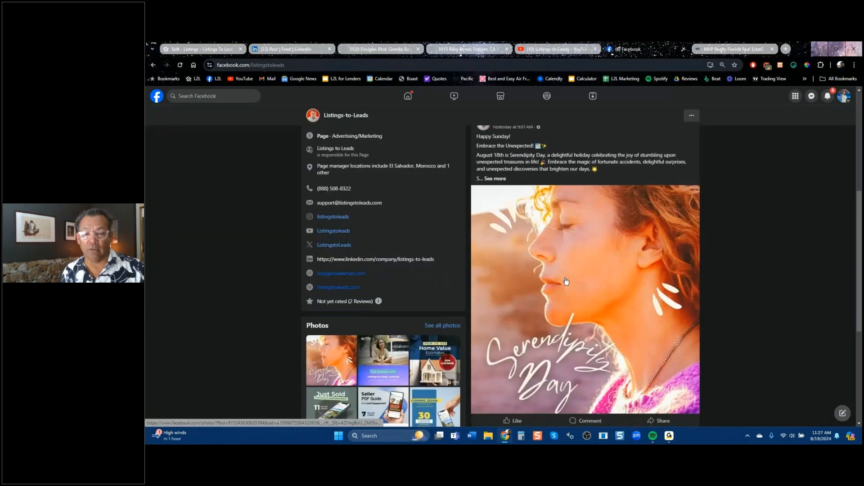
{"action": "scroll", "coordinate": [566, 282], "scroll_direction": "down", "scroll_amount": 4}
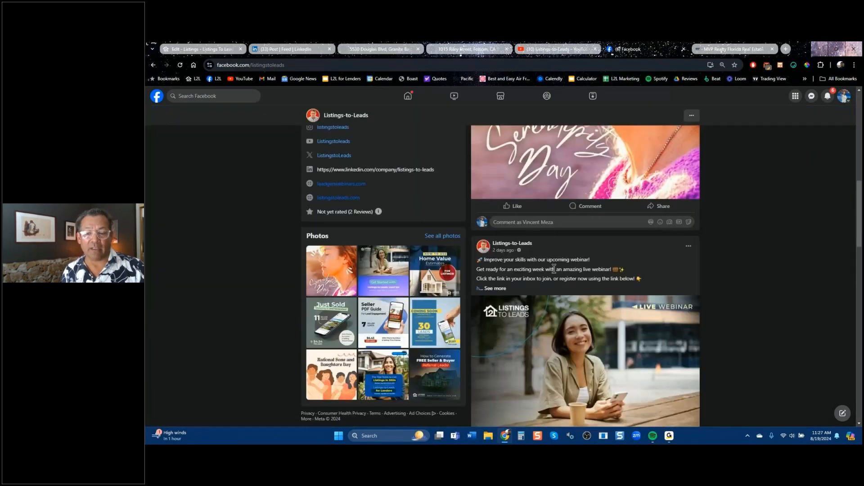
{"action": "scroll", "coordinate": [554, 270], "scroll_direction": "down", "scroll_amount": 5}
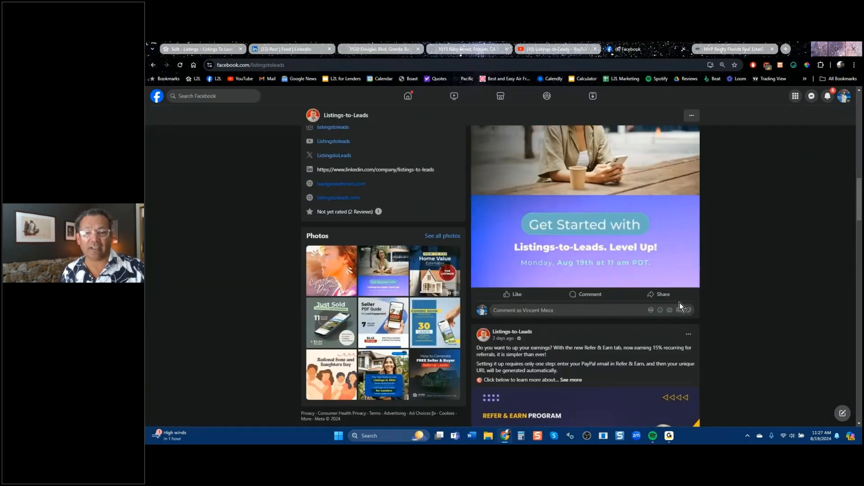
{"action": "scroll", "coordinate": [680, 303], "scroll_direction": "up", "scroll_amount": 5}
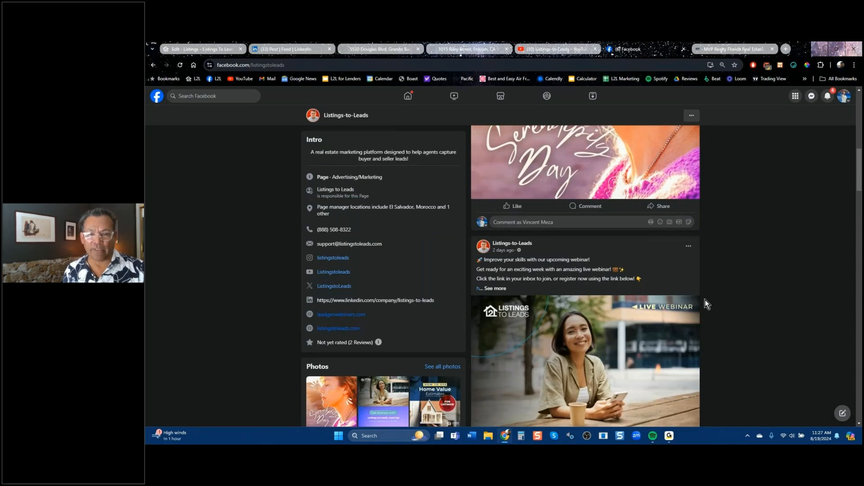
{"action": "scroll", "coordinate": [705, 300], "scroll_direction": "up", "scroll_amount": 5}
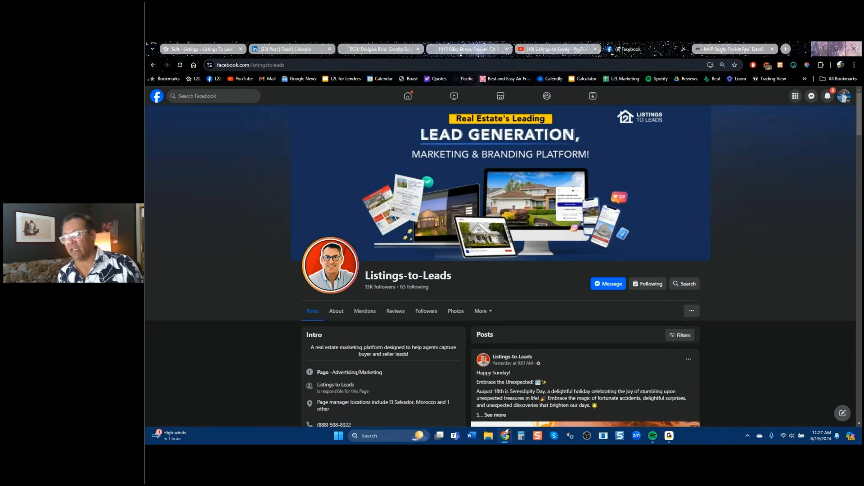
{"action": "left_click_drag", "start_coordinate": [860, 115], "coordinate": [852, 156]}
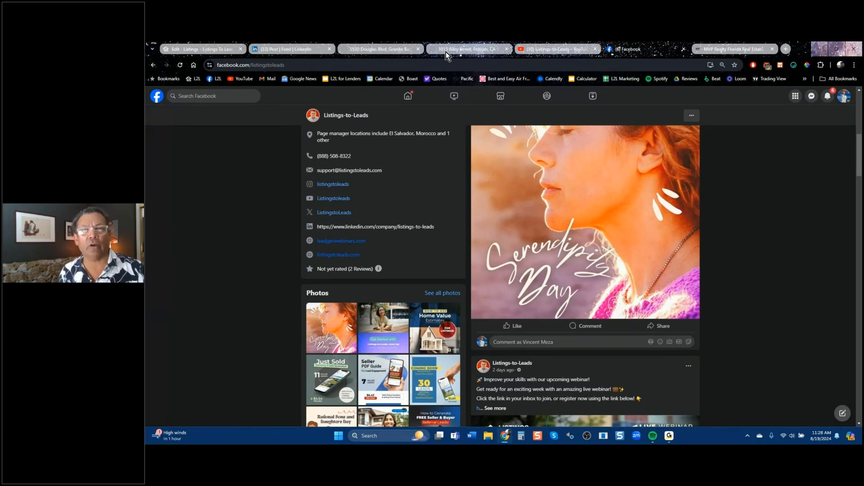
{"action": "left_click", "coordinate": [207, 53]}
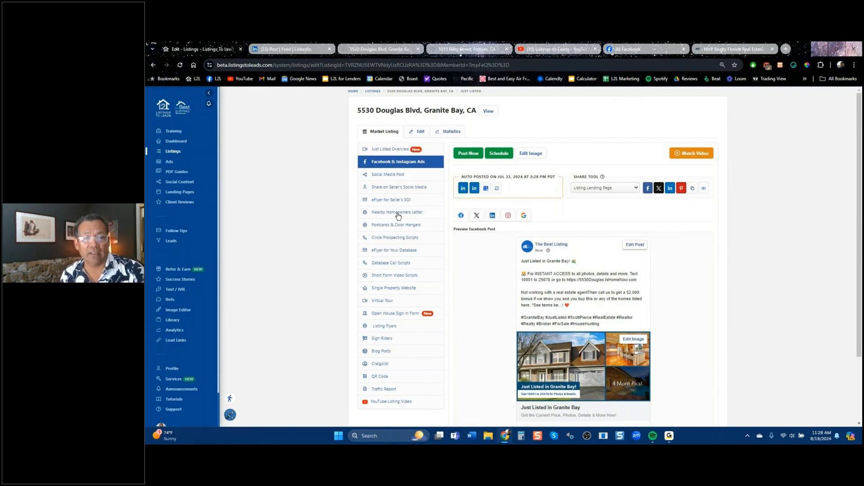
{"action": "left_click", "coordinate": [392, 177]}
{"action": "left_click", "coordinate": [392, 187]}
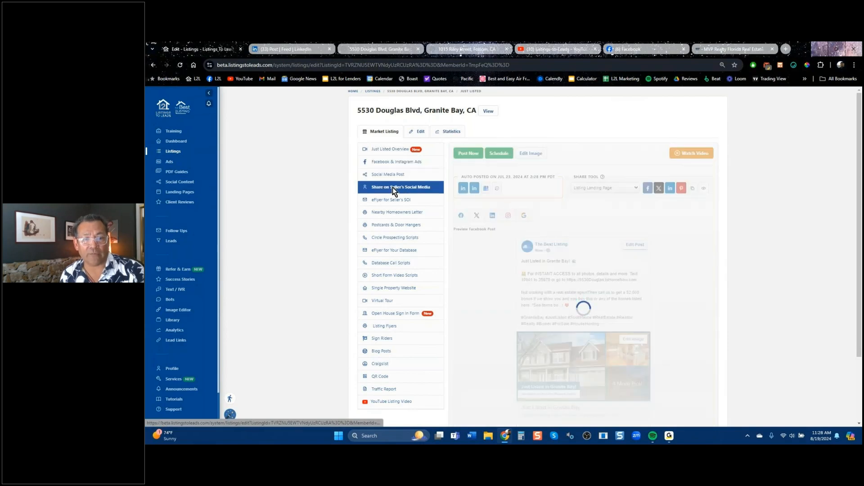
{"action": "left_click", "coordinate": [389, 163]}
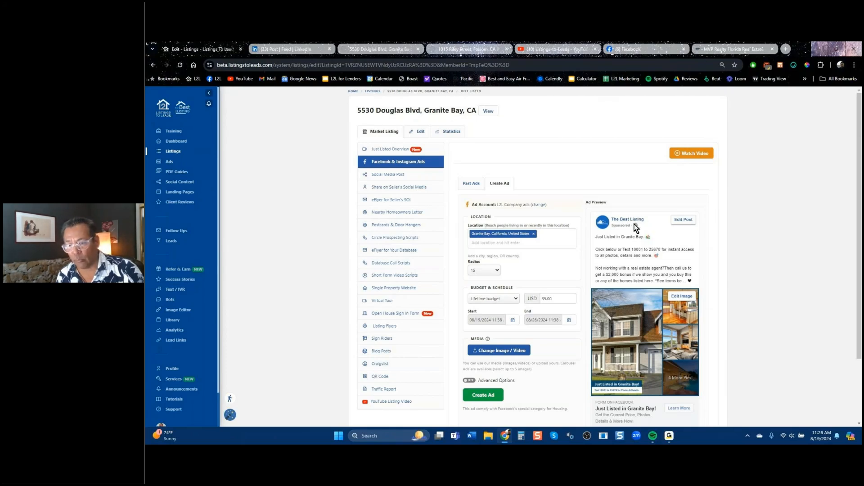
{"action": "scroll", "coordinate": [579, 278], "scroll_direction": "down", "scroll_amount": 2}
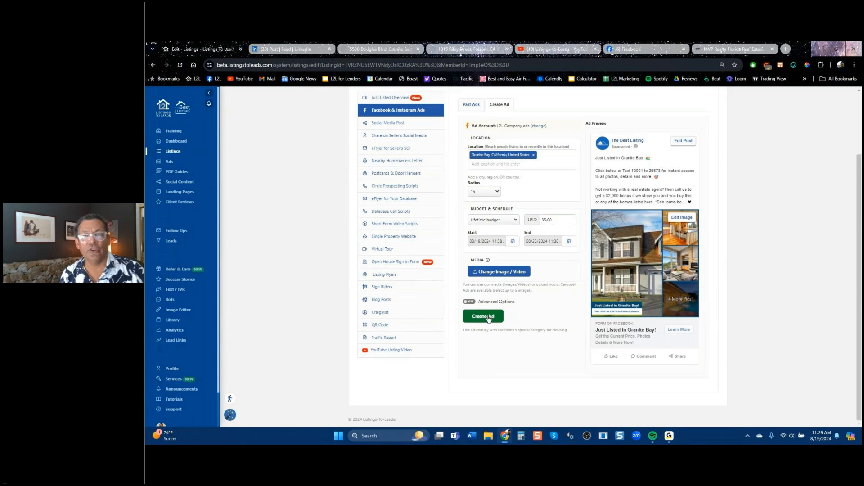
{"action": "left_click", "coordinate": [466, 48]}
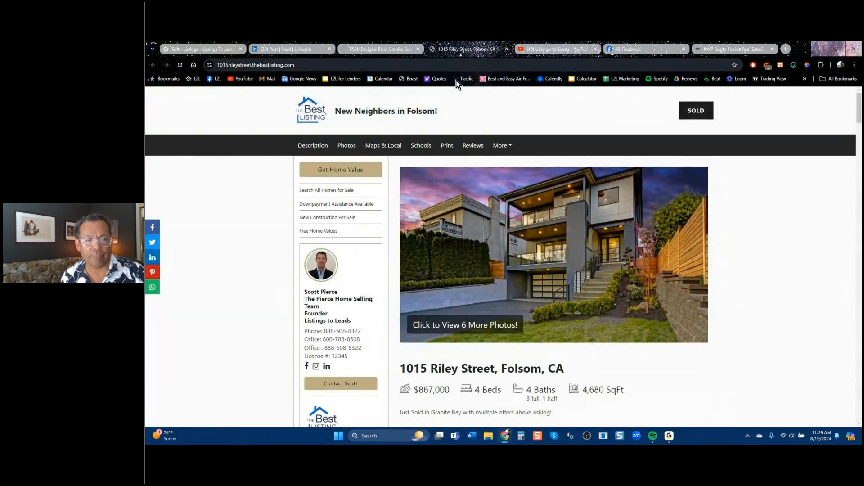
{"action": "left_click", "coordinate": [339, 219]}
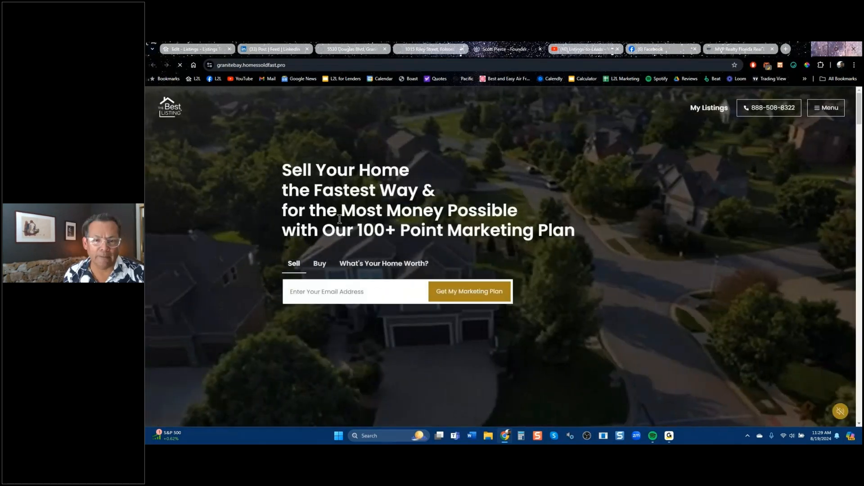
{"action": "scroll", "coordinate": [496, 234], "scroll_direction": "down", "scroll_amount": 10}
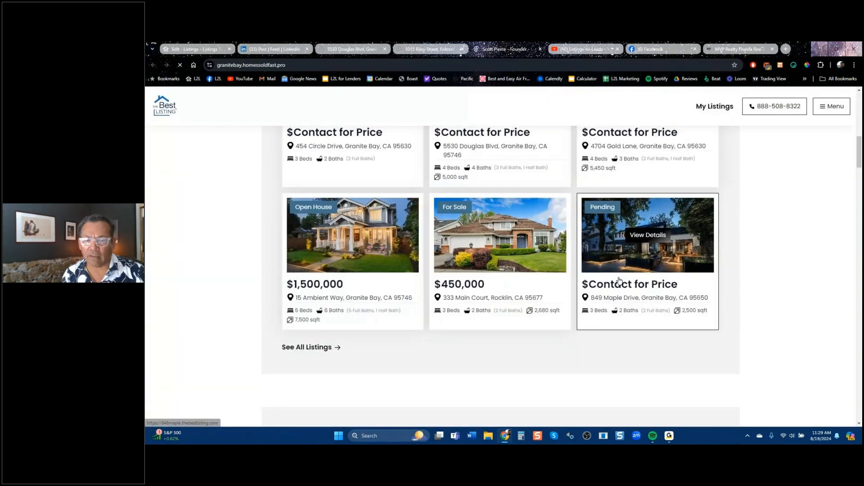
{"action": "left_click", "coordinate": [522, 253]}
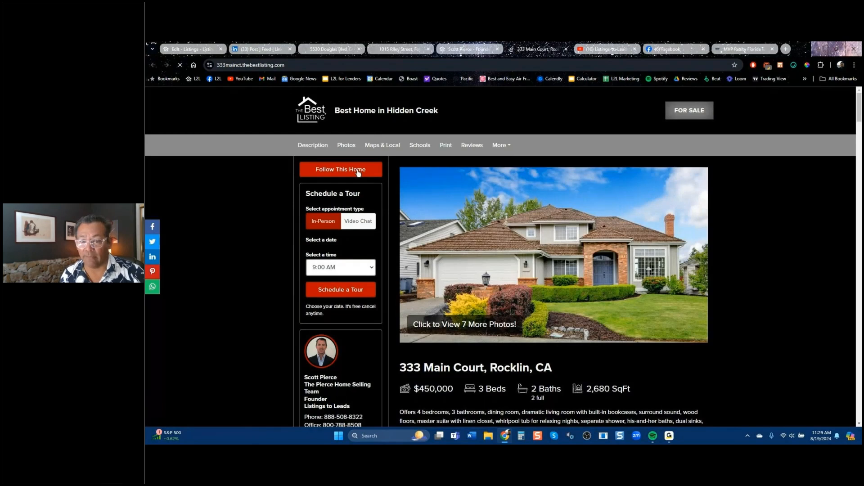
{"action": "left_click", "coordinate": [358, 171]}
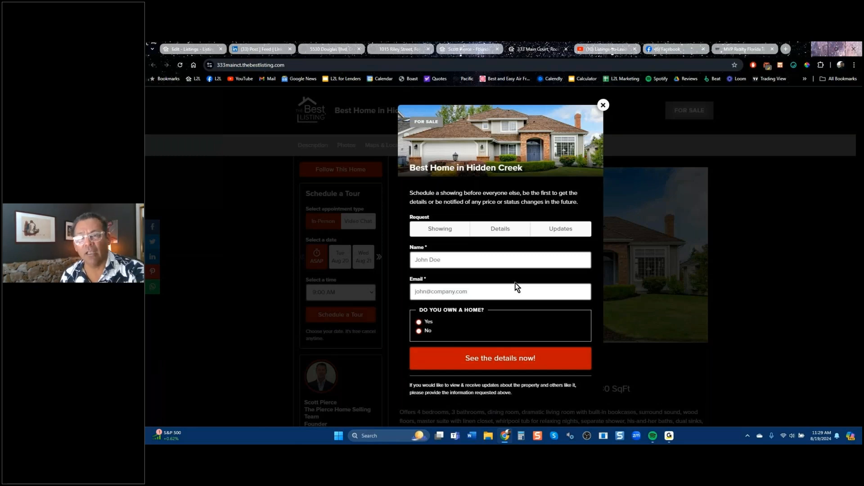
{"action": "left_click", "coordinate": [603, 105]}
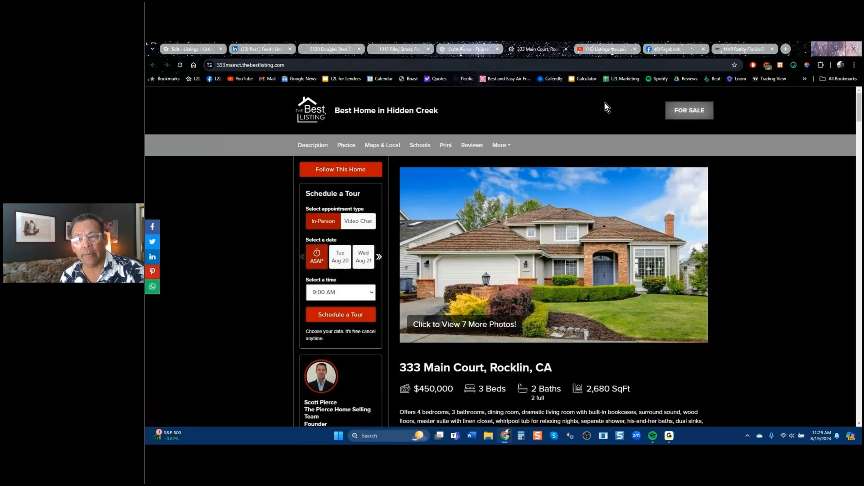
{"action": "left_click", "coordinate": [660, 50]}
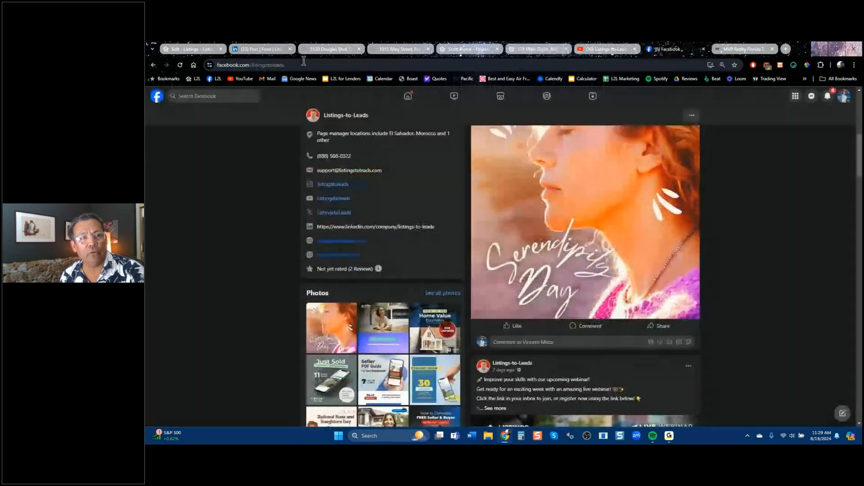
{"action": "left_click", "coordinate": [193, 50]}
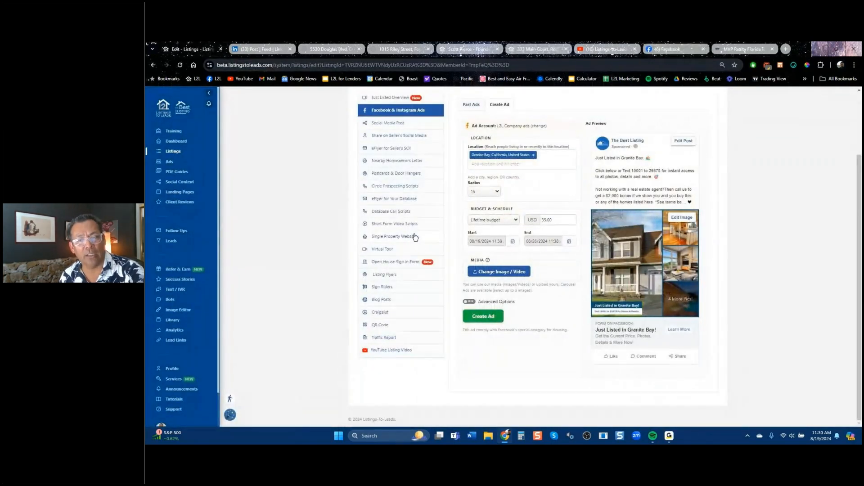
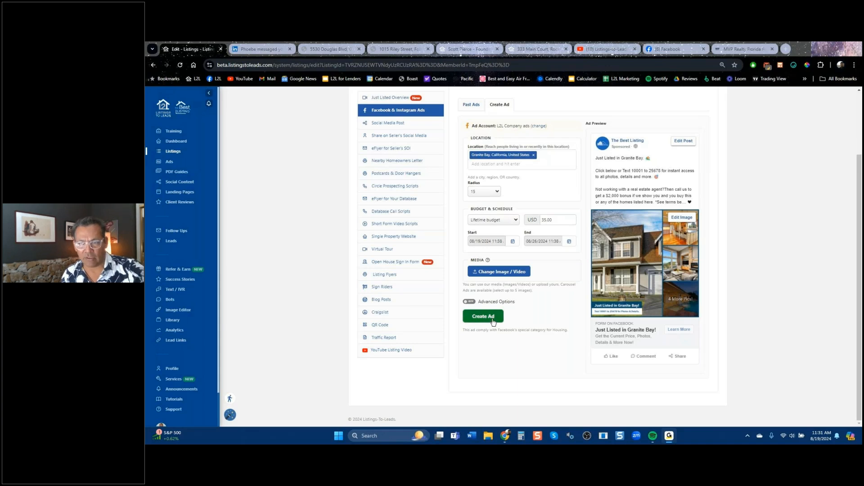
Append 'Great Schools!' after the 'Just Listed in Granite Bay' headline in the ad text.
{"action": "left_click", "coordinate": [493, 319]}
{"action": "scroll", "coordinate": [493, 322], "scroll_direction": "up", "scroll_amount": 2}
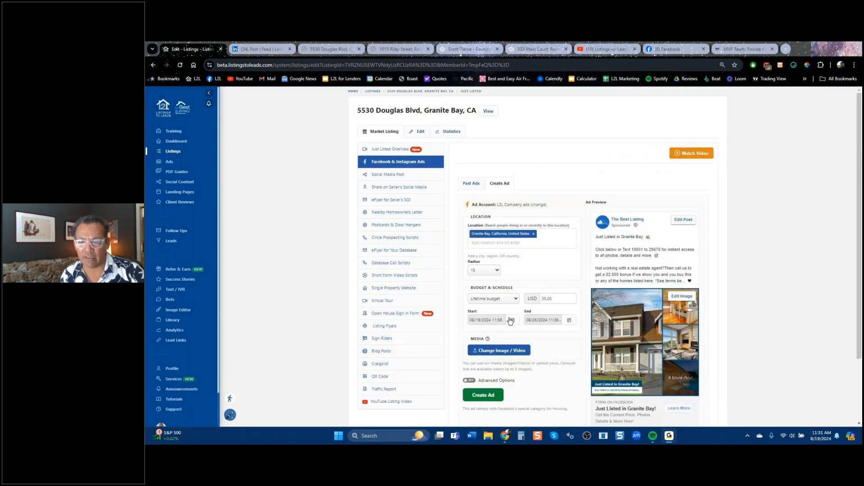
{"action": "left_click", "coordinate": [665, 238]}
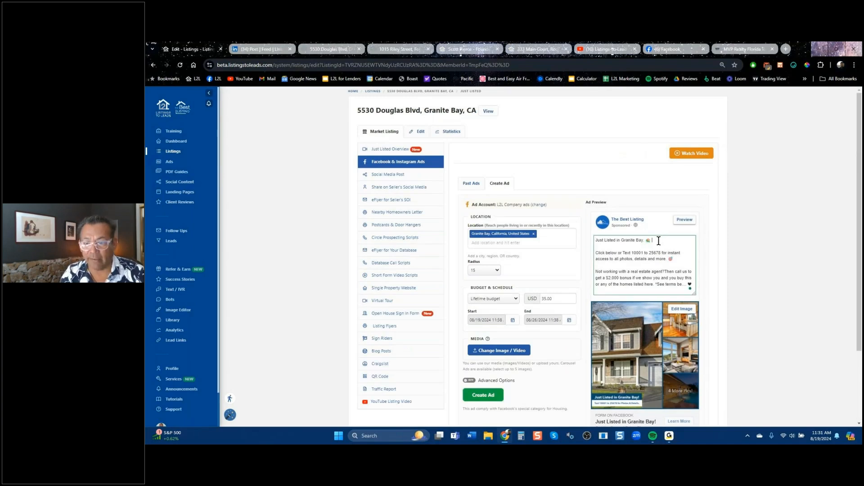
{"action": "type", "text": "G"}
{"action": "type", "text": "reat Cchools!"}
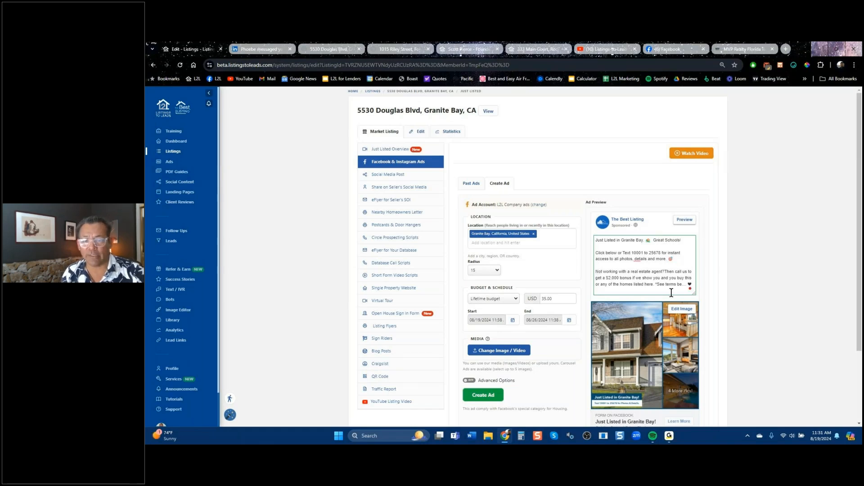
{"action": "scroll", "coordinate": [600, 349], "scroll_direction": "down", "scroll_amount": 1}
{"action": "scroll", "coordinate": [600, 350], "scroll_direction": "down", "scroll_amount": 2}
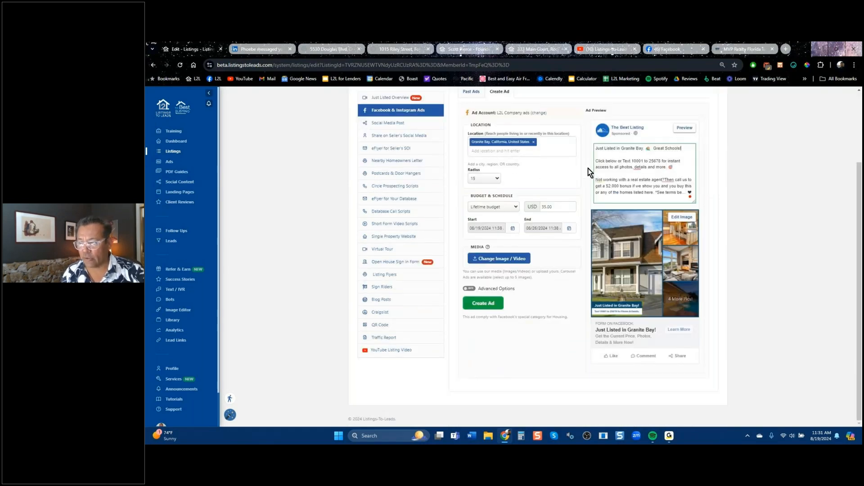
Replace the Granite Bay target location with Buffalo, New York.
{"action": "left_click", "coordinate": [533, 142]}
{"action": "left_click", "coordinate": [518, 142]}
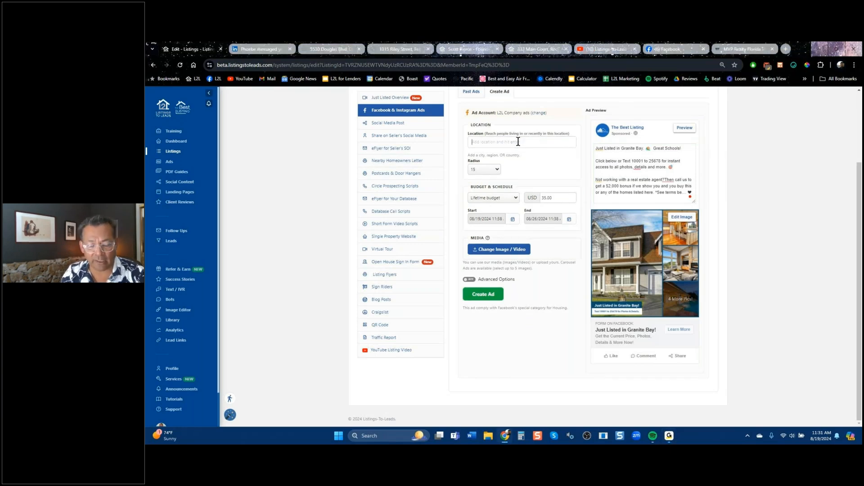
{"action": "type", "text": "buf"}
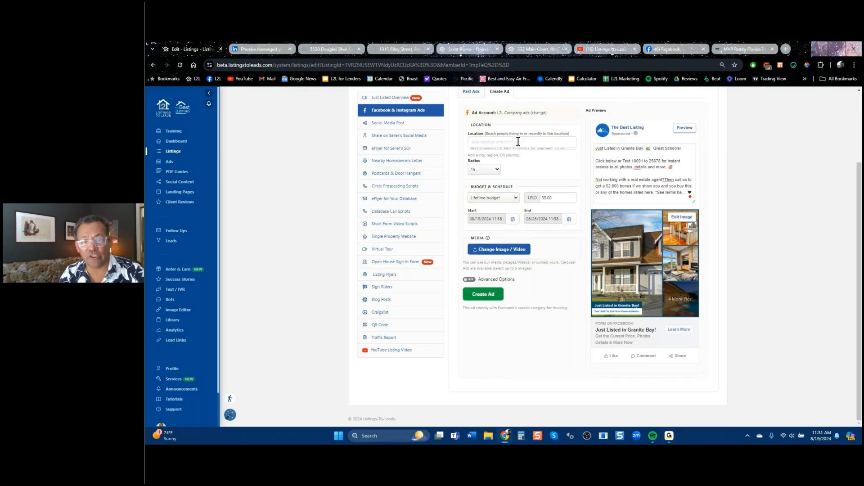
{"action": "type", "text": "fa"}
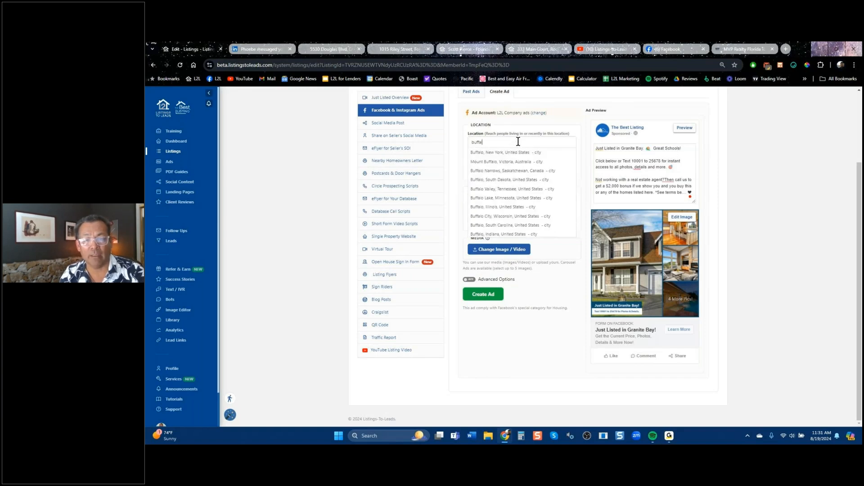
{"action": "type", "text": "lo"}
{"action": "key", "text": "Return"}
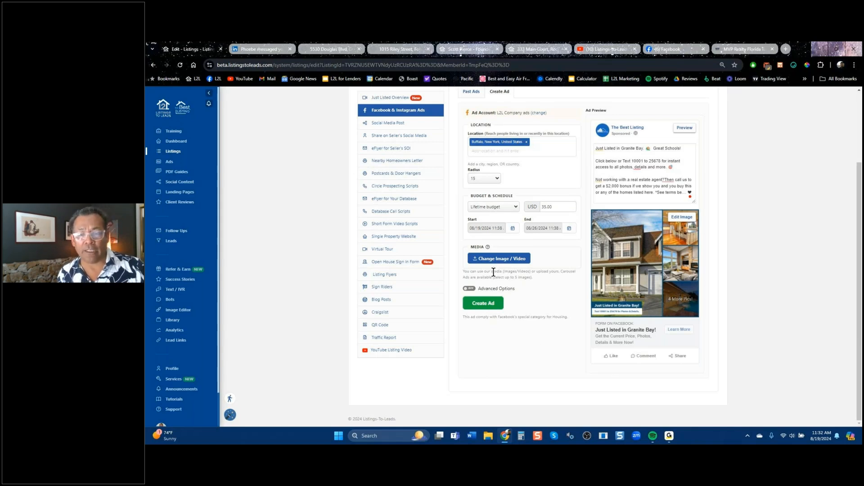
{"action": "left_click", "coordinate": [504, 262]}
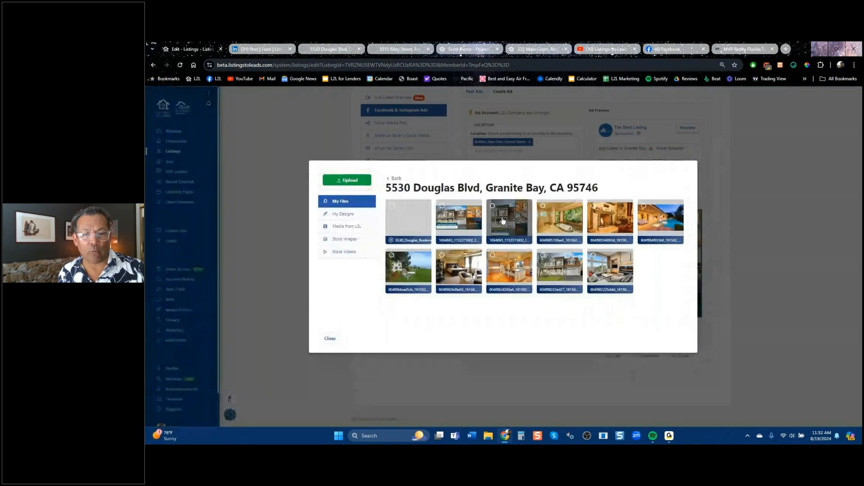
{"action": "left_click", "coordinate": [503, 220]}
{"action": "left_click", "coordinate": [557, 220]}
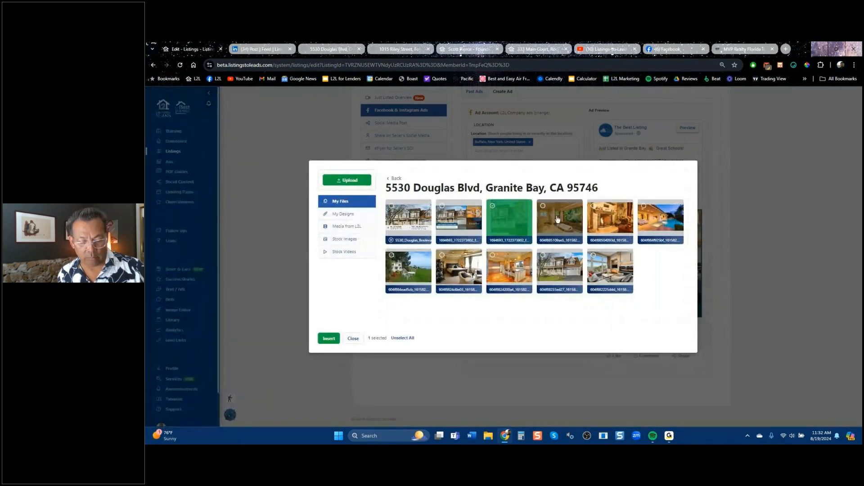
{"action": "left_click", "coordinate": [668, 220]}
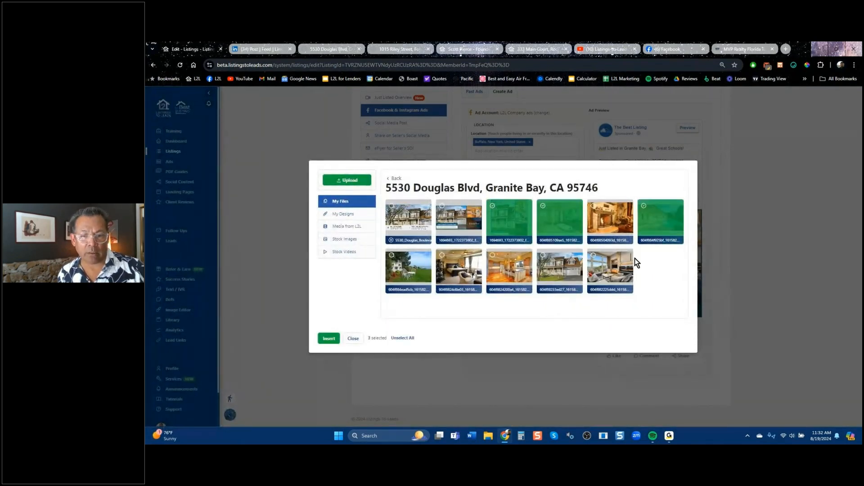
{"action": "left_click", "coordinate": [524, 270]}
{"action": "left_click", "coordinate": [608, 275]}
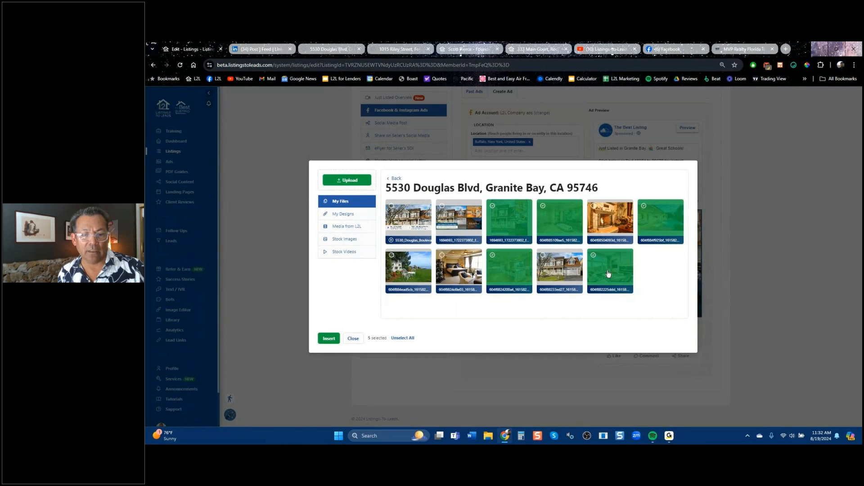
{"action": "left_click", "coordinate": [324, 340]}
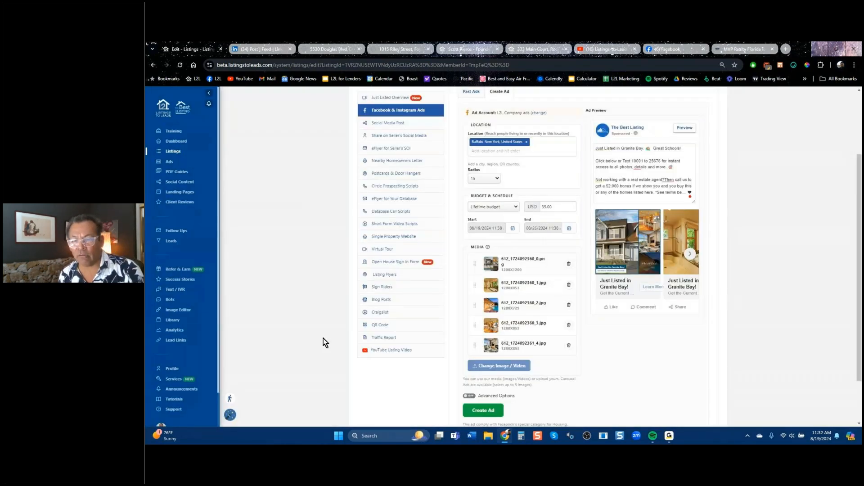
Move the _2.jpg photo to a new position, then page through the five-photo carousel preview and back.
{"action": "left_click", "coordinate": [689, 253]}
{"action": "left_click_drag", "start_coordinate": [509, 309], "coordinate": [513, 282]}
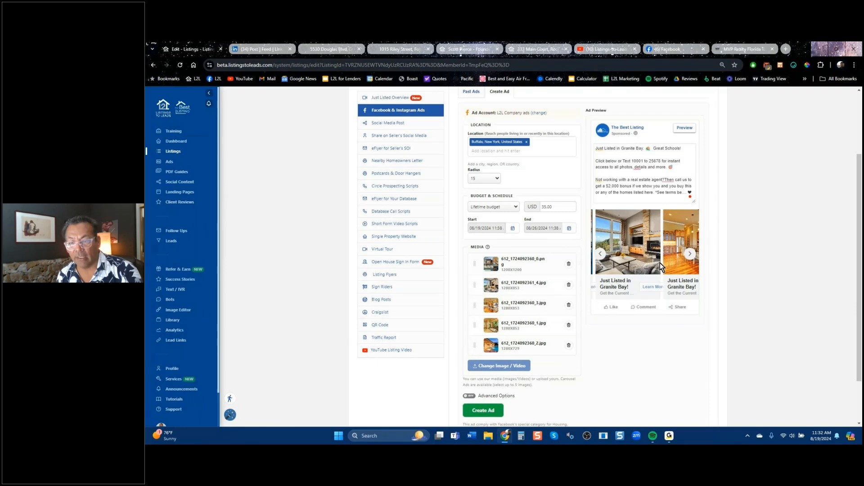
{"action": "left_click", "coordinate": [688, 253]}
{"action": "left_click", "coordinate": [689, 254]}
{"action": "left_click", "coordinate": [689, 253]}
{"action": "left_click", "coordinate": [688, 253]}
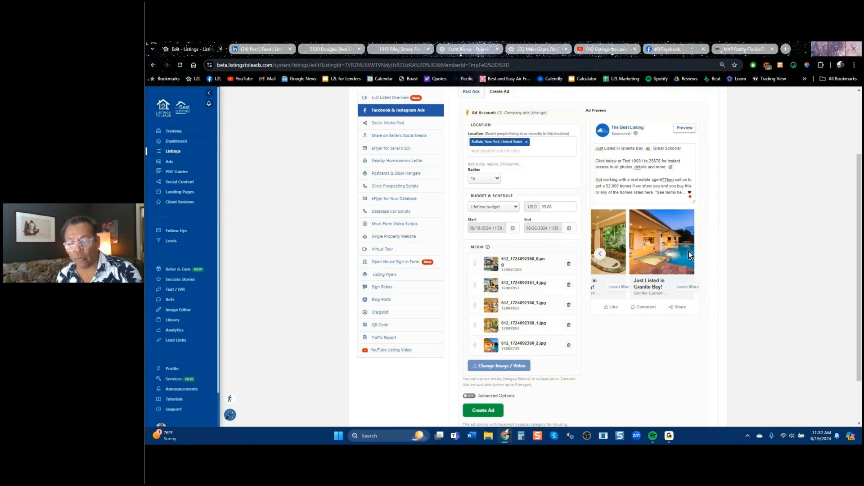
{"action": "left_click", "coordinate": [599, 254]}
{"action": "left_click", "coordinate": [600, 254]}
{"action": "left_click", "coordinate": [599, 254]}
{"action": "left_click", "coordinate": [600, 256]}
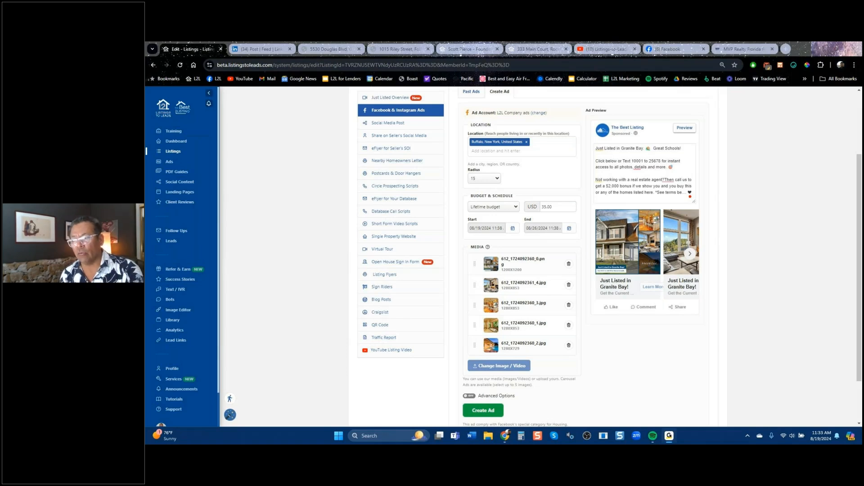
Open the Listings-to-Leads Mastermind Group on Facebook and rerun a recent search for a member's posts.
{"action": "left_click", "coordinate": [674, 50]}
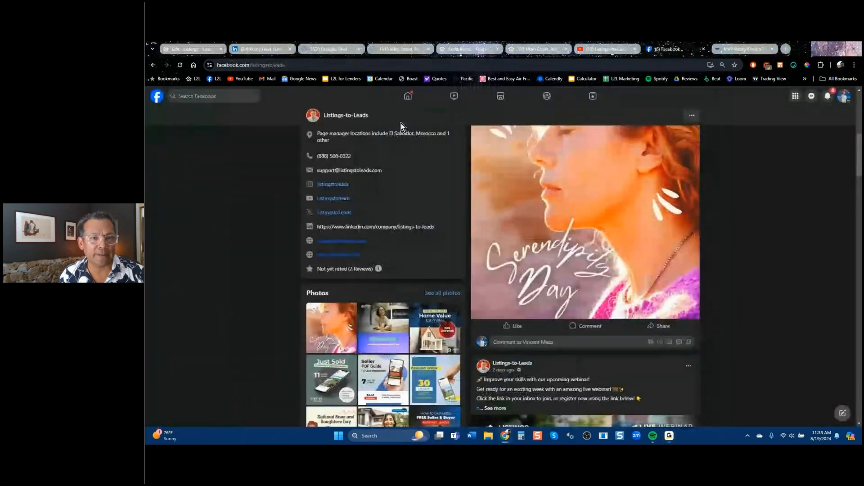
{"action": "left_click", "coordinate": [407, 95]}
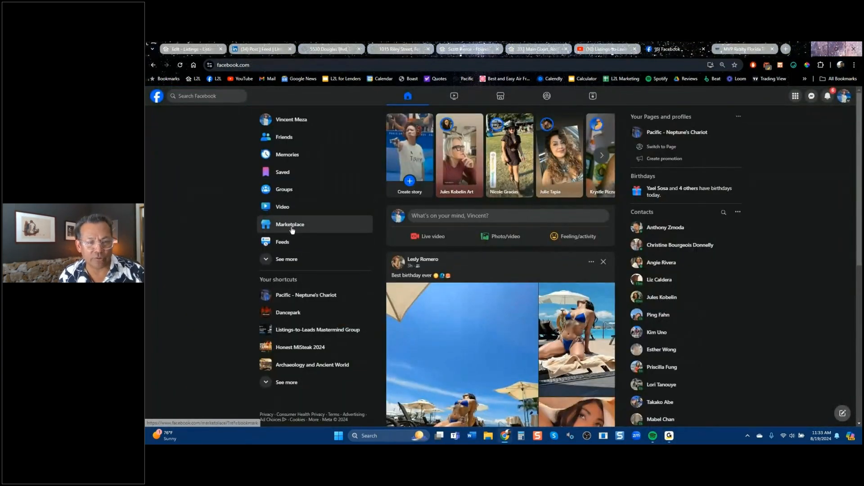
{"action": "left_click", "coordinate": [314, 330]}
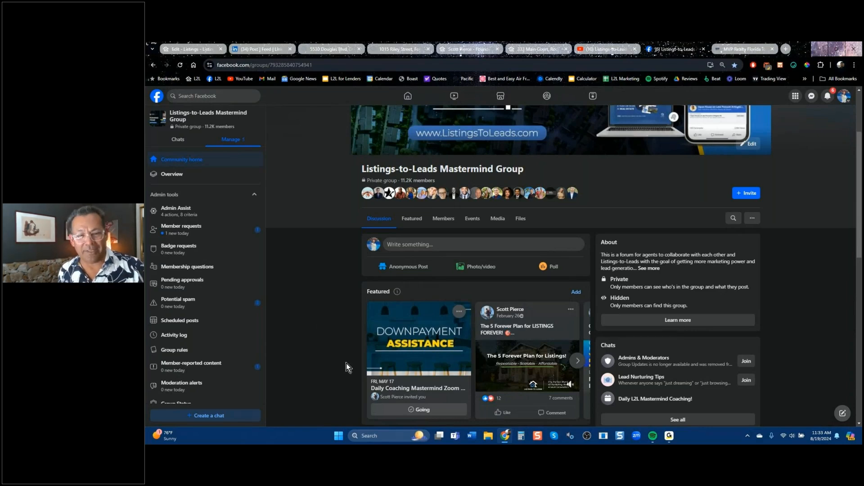
{"action": "scroll", "coordinate": [637, 327], "scroll_direction": "up", "scroll_amount": 3}
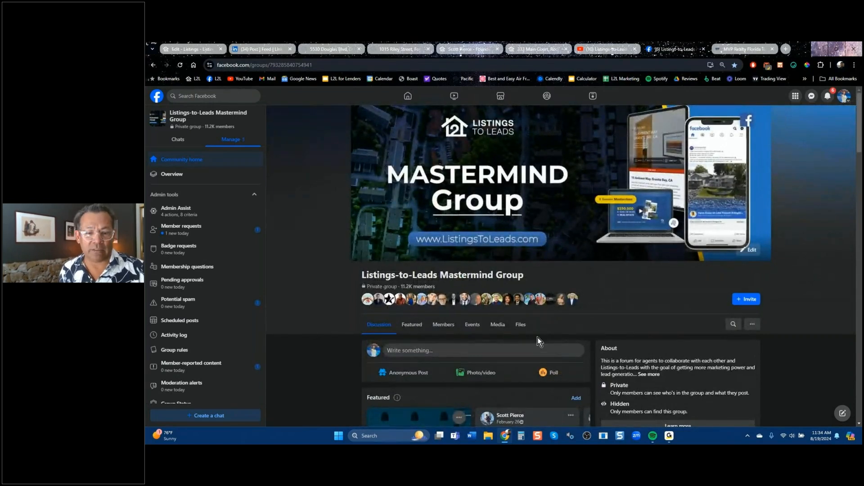
{"action": "left_click", "coordinate": [733, 325]}
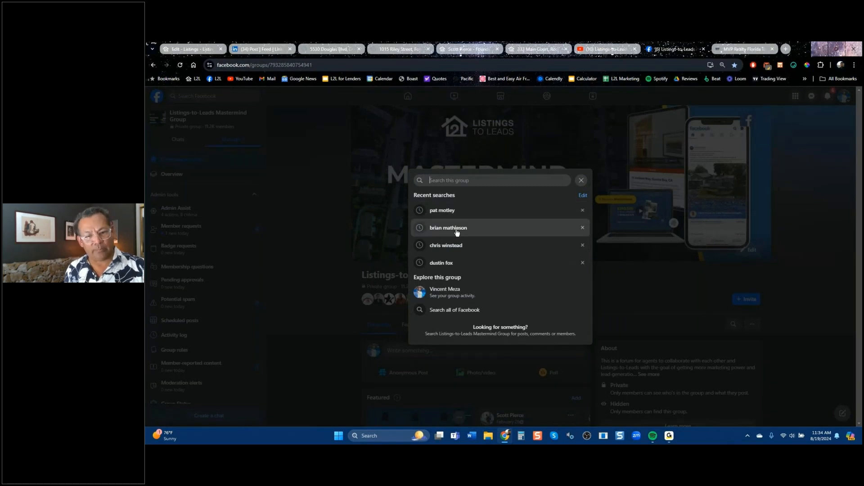
{"action": "left_click", "coordinate": [453, 245]}
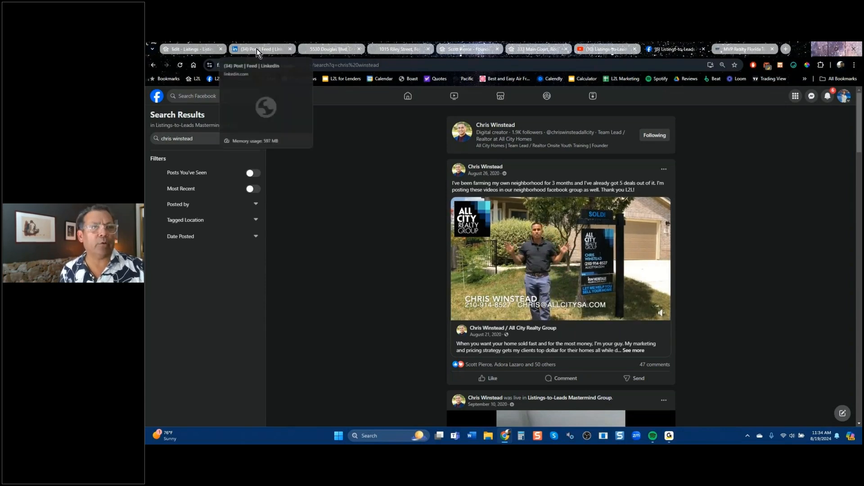
{"action": "left_click", "coordinate": [193, 49]}
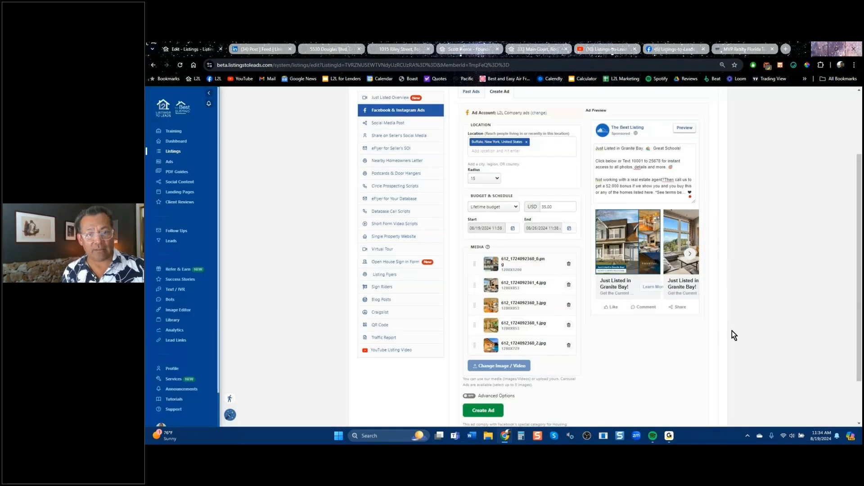
Scroll the listing page to the Facebook & Instagram ad setup with Buffalo targeting and USD 35.00 budget.
{"action": "scroll", "coordinate": [733, 328], "scroll_direction": "up", "scroll_amount": 2}
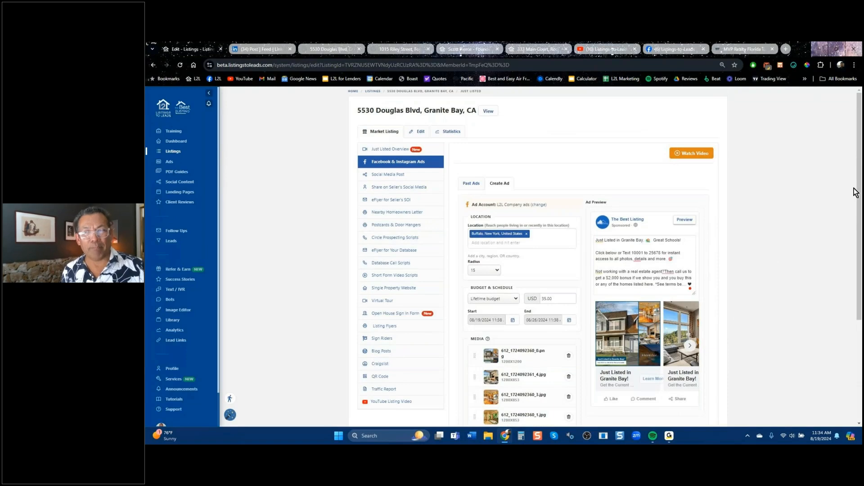
{"action": "left_click_drag", "start_coordinate": [861, 167], "coordinate": [862, 200]}
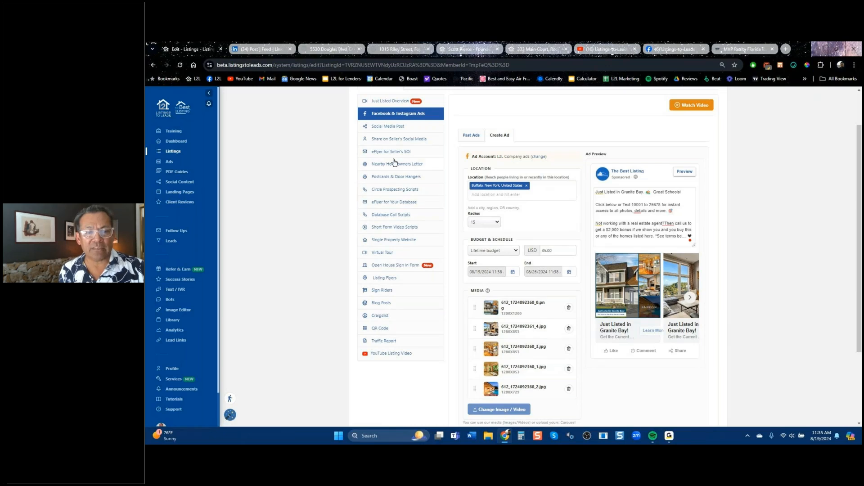
Browse Short Form Video Scripts, Single Property Website, Virtual Tour and Open House Sign In Form, ending on Nearby Homeowners Letter.
{"action": "left_click", "coordinate": [390, 231]}
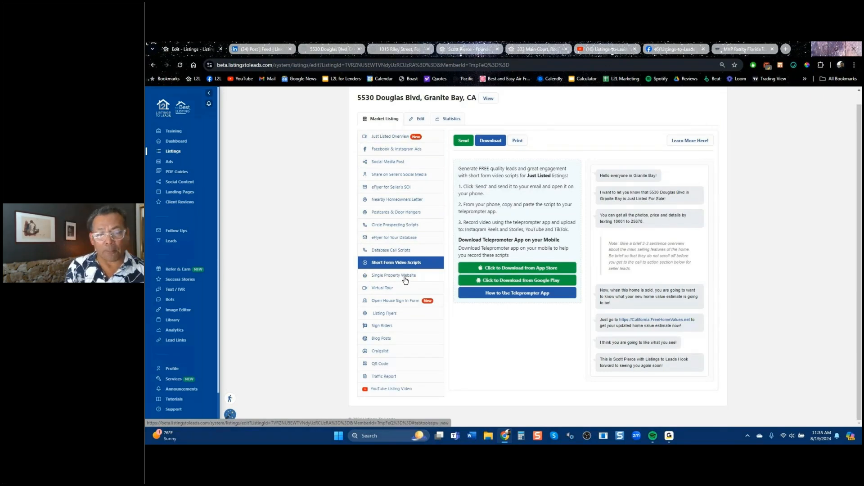
{"action": "left_click", "coordinate": [405, 279]}
{"action": "left_click", "coordinate": [396, 289]}
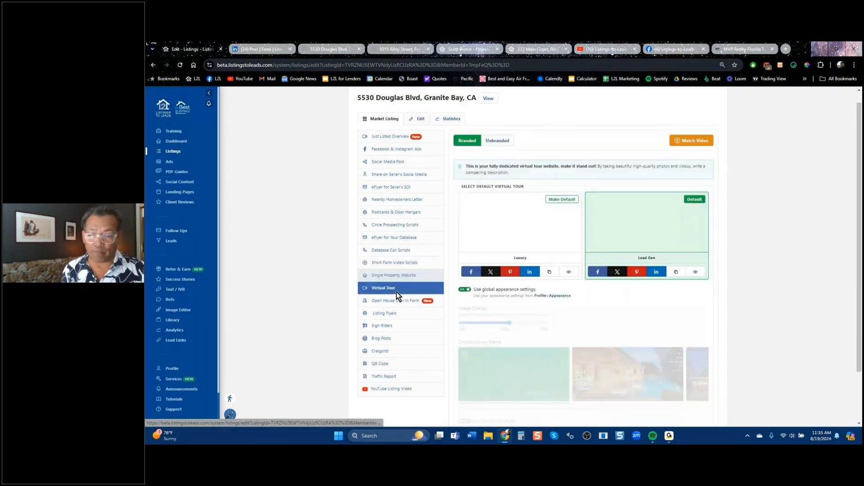
{"action": "left_click", "coordinate": [393, 301]}
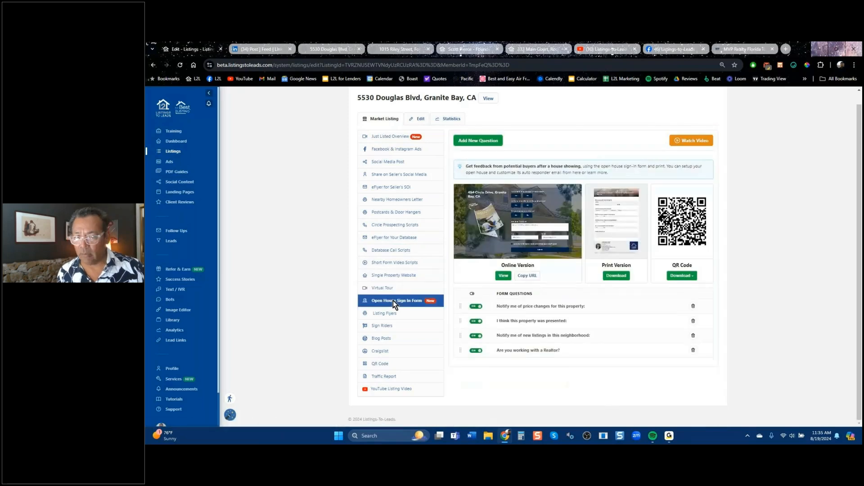
{"action": "mouse_move", "coordinate": [522, 221]}
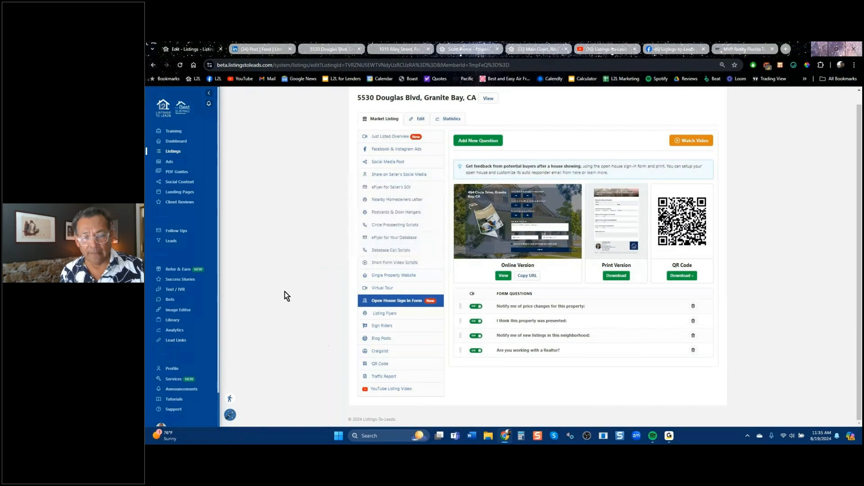
{"action": "left_click", "coordinate": [383, 205]}
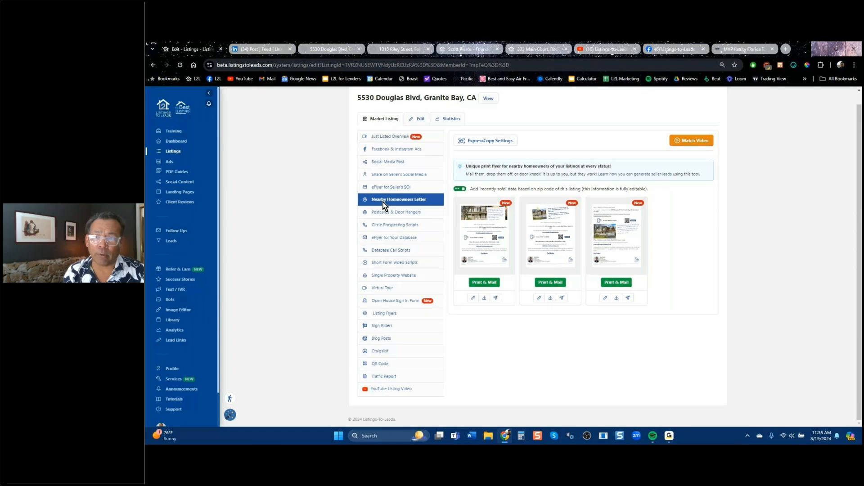
Glance at the Facebook search results, then start a Print & Mail order for Flyer 3.
{"action": "left_click", "coordinate": [685, 49]}
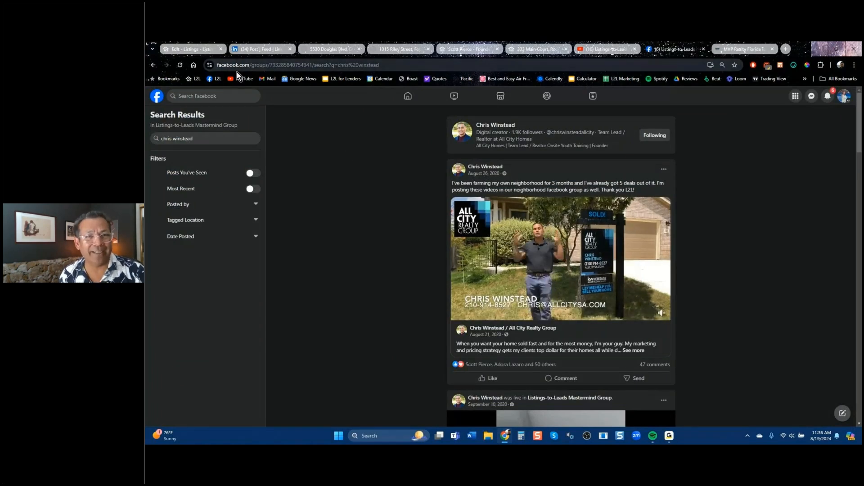
{"action": "left_click", "coordinate": [192, 49]}
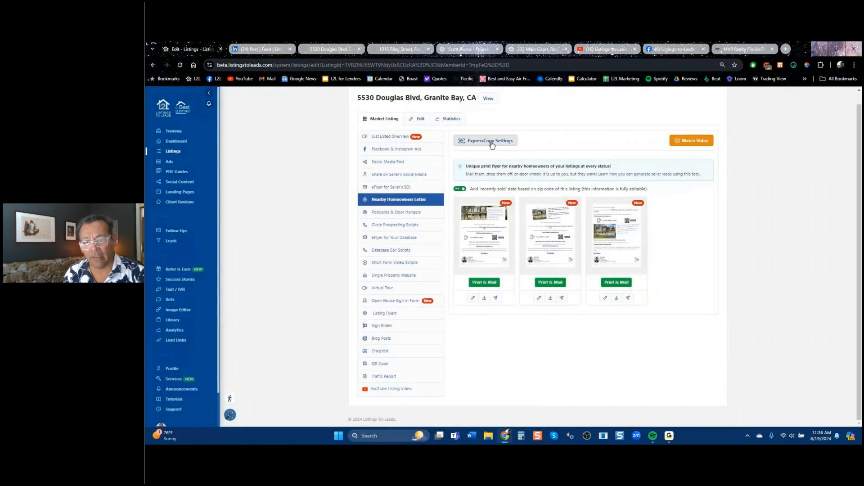
{"action": "left_click", "coordinate": [556, 284]}
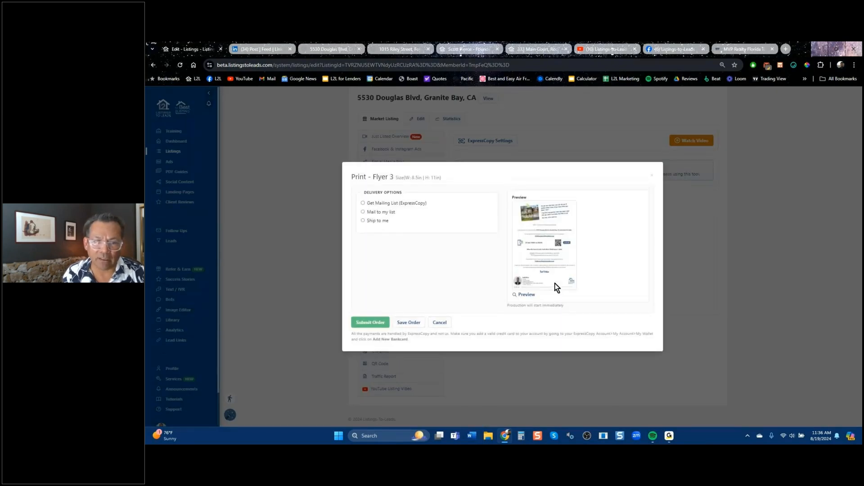
Buy a mailing list for Flyer 3: 2-mile radius, 200 letters, totaling $362.95.
{"action": "left_click", "coordinate": [388, 203]}
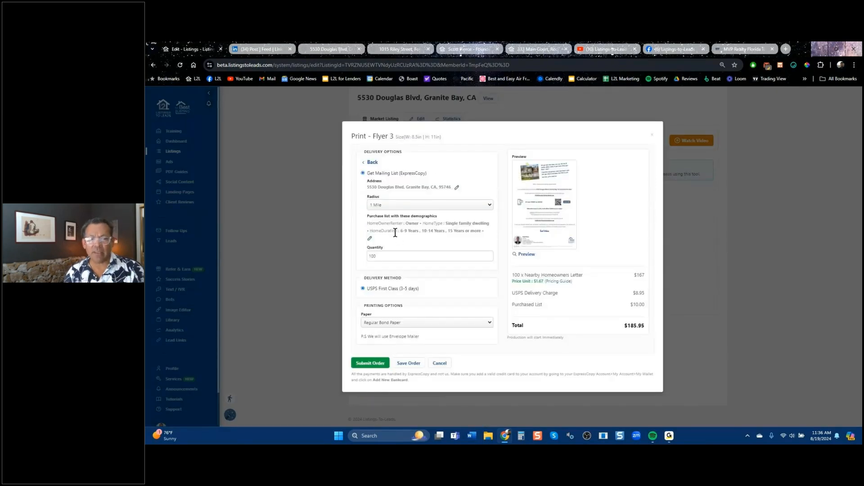
{"action": "left_click", "coordinate": [383, 205]}
{"action": "left_click", "coordinate": [398, 219]}
{"action": "left_click_drag", "start_coordinate": [375, 230], "coordinate": [487, 225]}
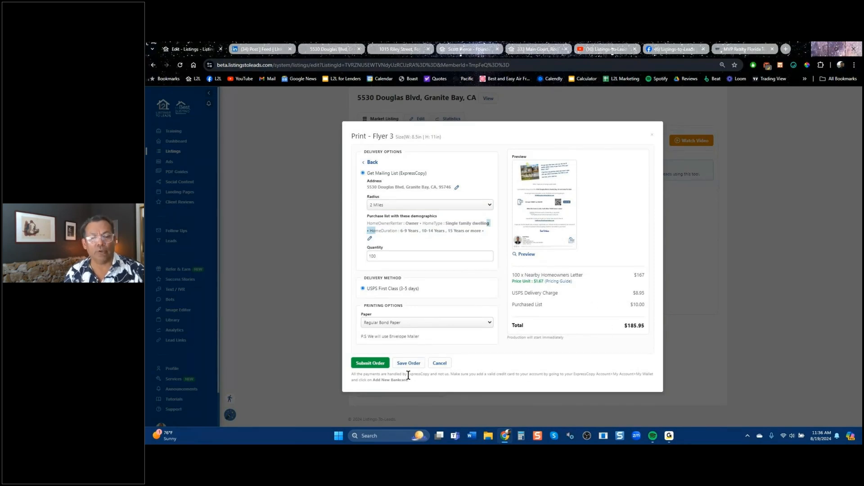
{"action": "left_click_drag", "start_coordinate": [367, 222], "coordinate": [484, 231]}
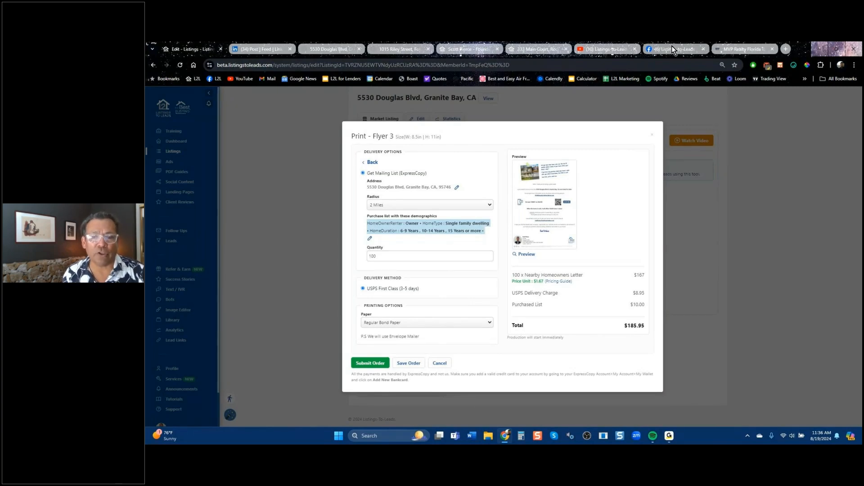
{"action": "mouse_move", "coordinate": [671, 45]}
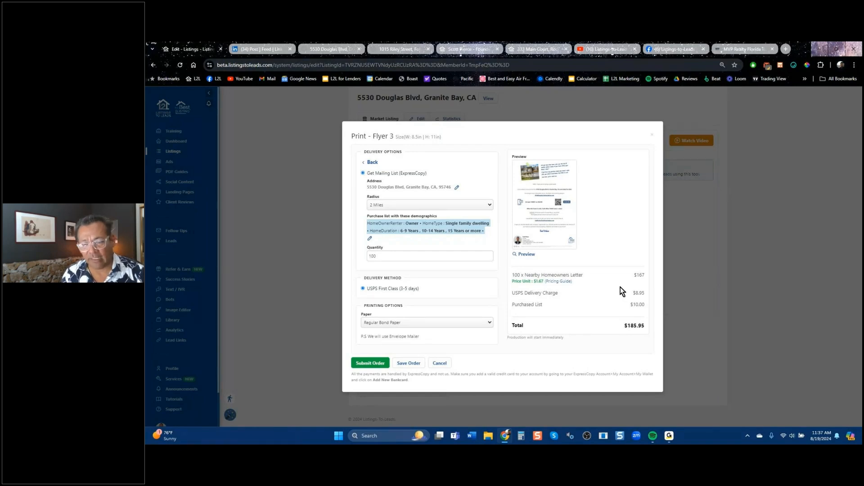
{"action": "left_click", "coordinate": [367, 255]}
{"action": "type", "text": "200"}
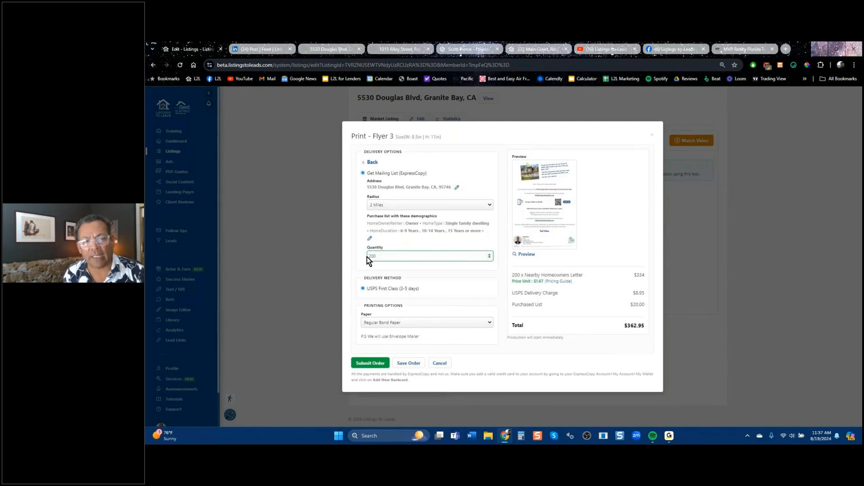
{"action": "left_click", "coordinate": [653, 140]}
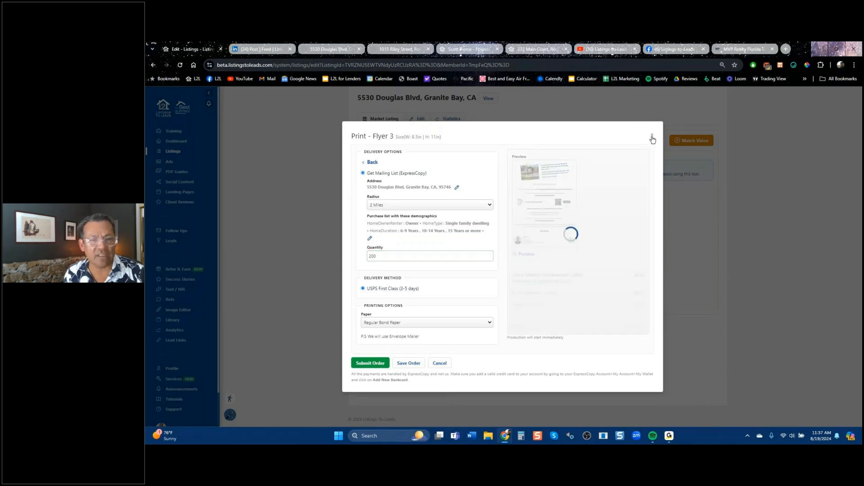
Close the Flyer 3 order unsubmitted and browse the jumbo, standard, EDDM postcard and door hanger templates.
{"action": "left_click", "coordinate": [652, 136]}
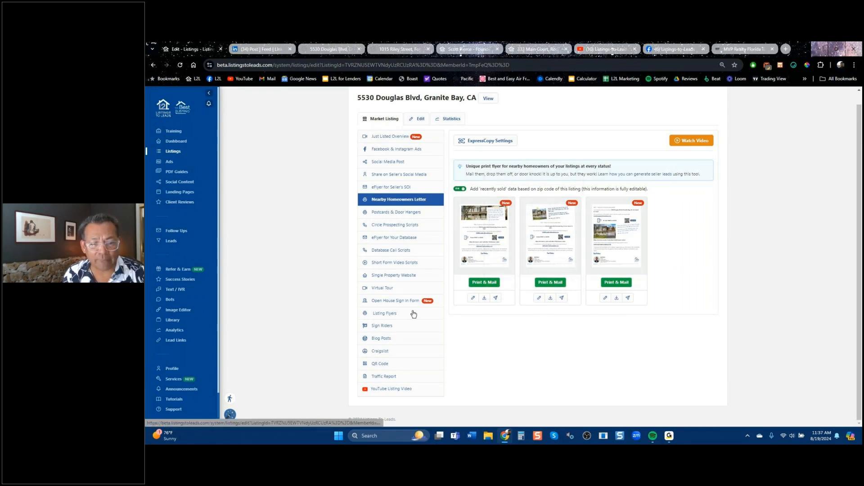
{"action": "left_click", "coordinate": [387, 215]}
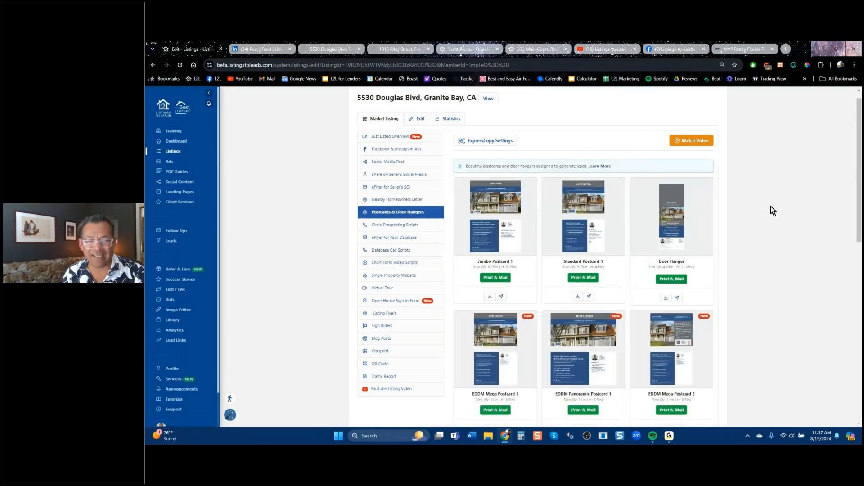
{"action": "scroll", "coordinate": [770, 206], "scroll_direction": "down", "scroll_amount": 5}
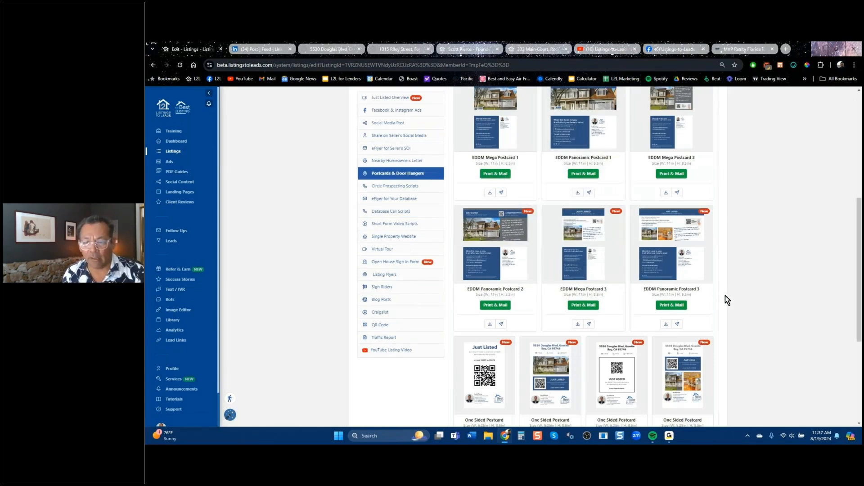
{"action": "scroll", "coordinate": [725, 296], "scroll_direction": "up", "scroll_amount": 5}
{"action": "scroll", "coordinate": [725, 296], "scroll_direction": "up", "scroll_amount": 1}
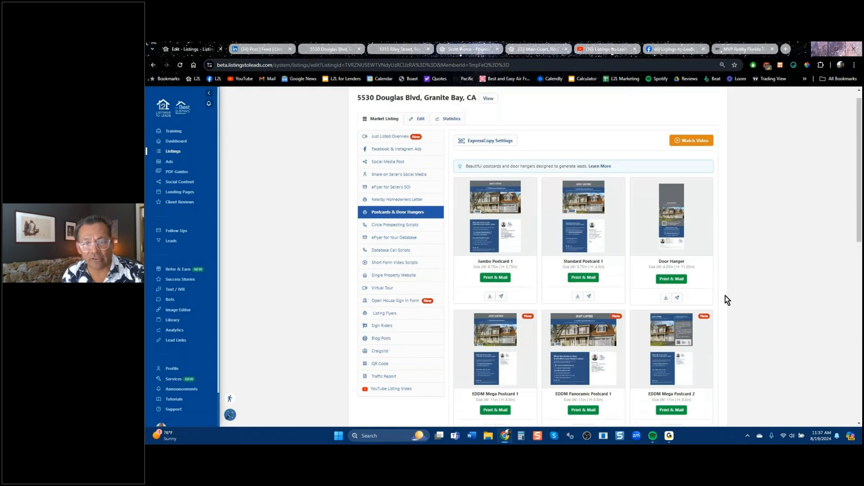
{"action": "scroll", "coordinate": [725, 296], "scroll_direction": "down", "scroll_amount": 5}
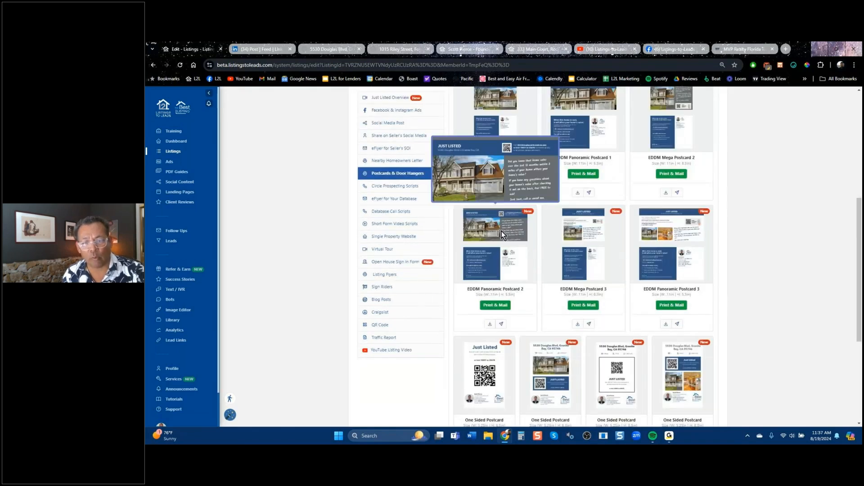
{"action": "mouse_move", "coordinate": [495, 268]}
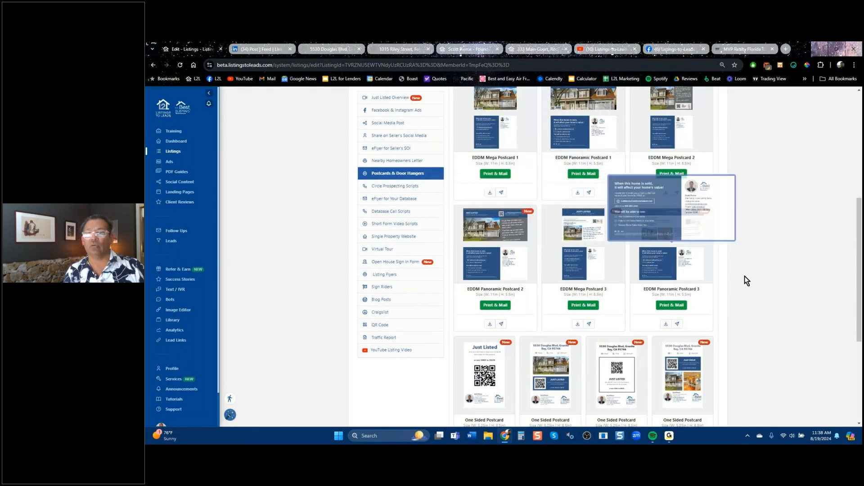
{"action": "scroll", "coordinate": [745, 276], "scroll_direction": "up", "scroll_amount": 5}
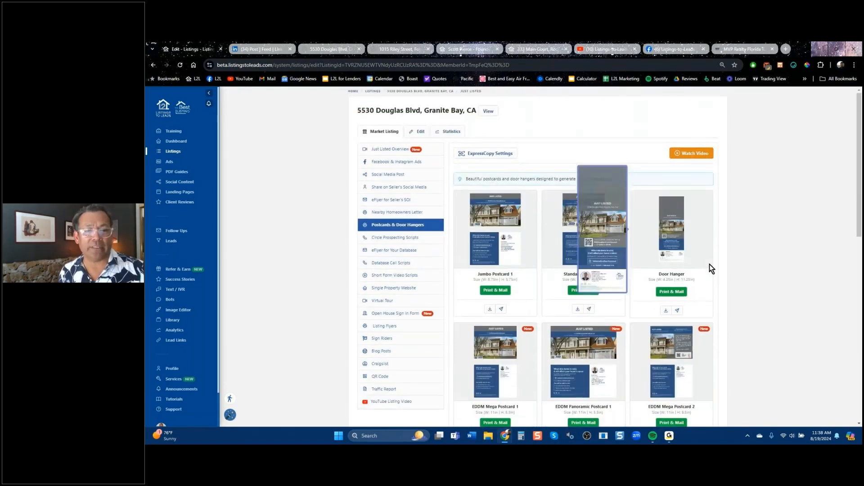
View the Ads overview, then switch to the Listings-to-Leads YouTube Videos tab.
{"action": "left_click", "coordinate": [170, 162]}
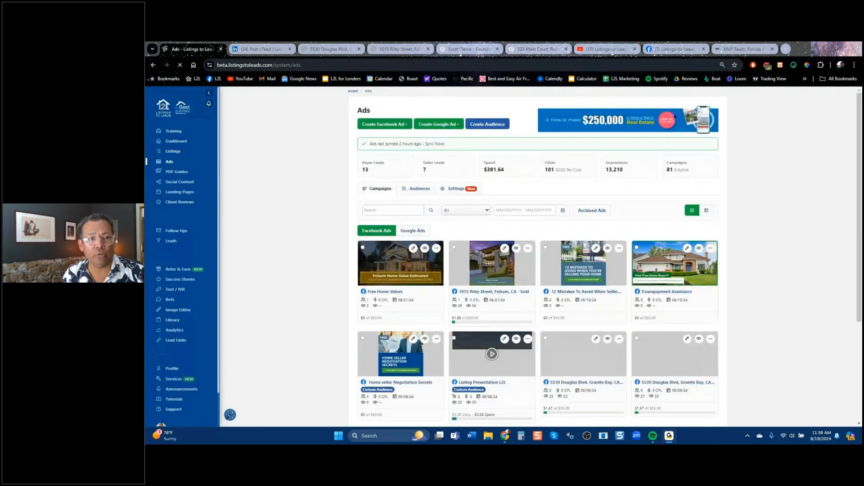
{"action": "left_click", "coordinate": [601, 54]}
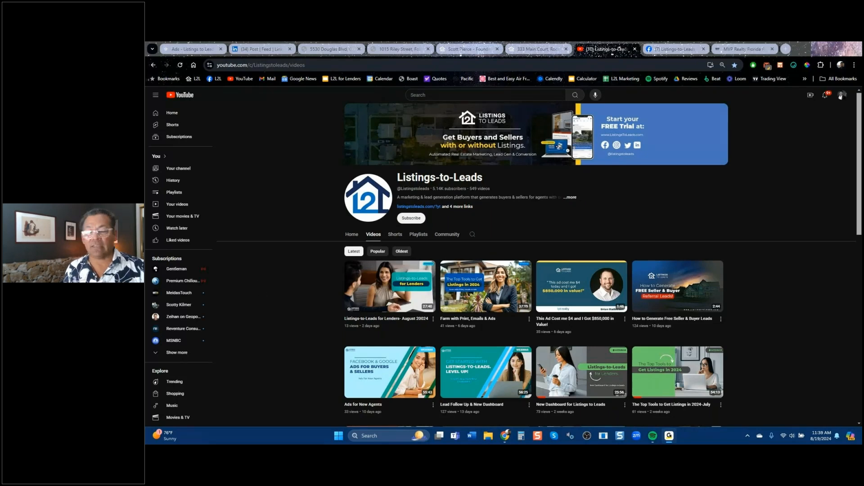
Return to the Ads tab showing 13 buyer leads, 7 seller leads and $391.64 spent.
{"action": "left_click", "coordinate": [195, 46]}
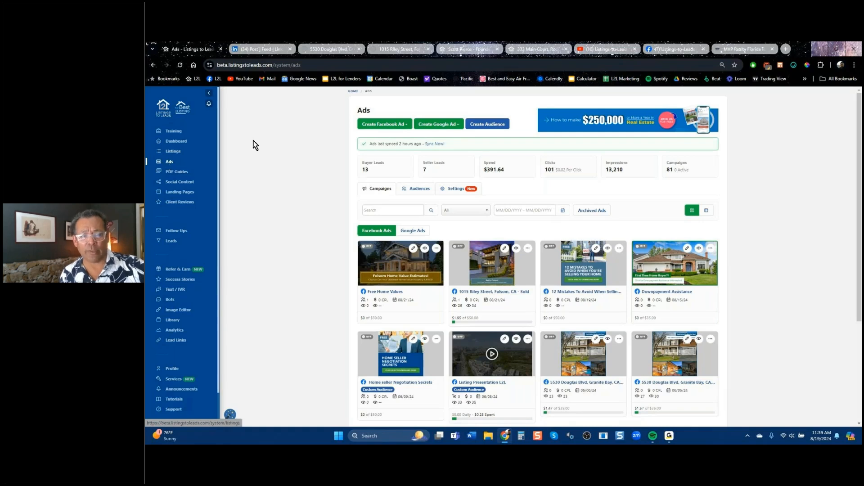
Create a Lead Ads Facebook ad for the Just Listed Granite Bay listing.
{"action": "left_click", "coordinate": [386, 125]}
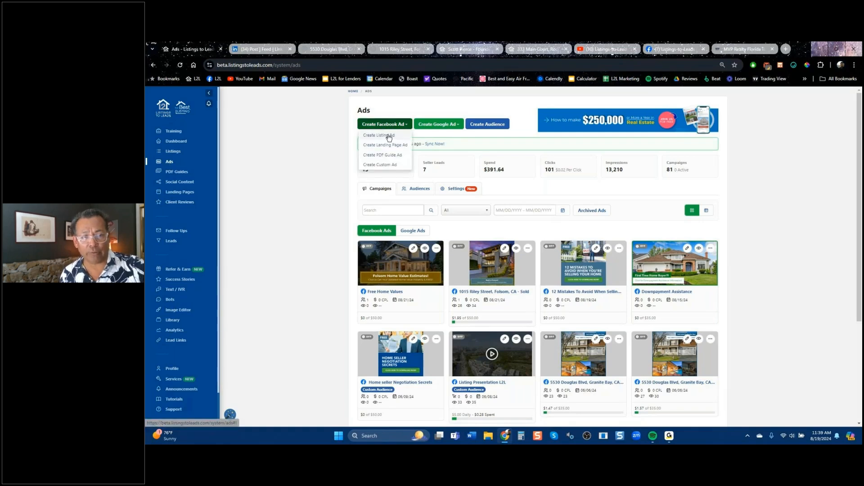
{"action": "left_click", "coordinate": [389, 136]}
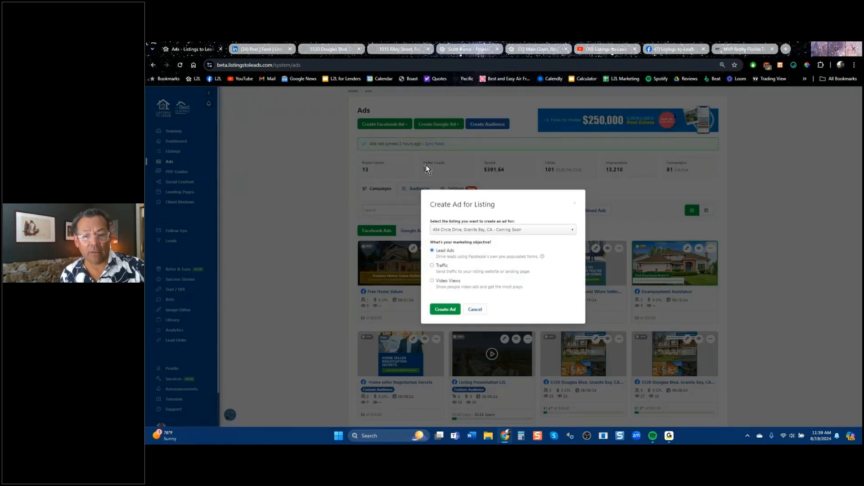
{"action": "left_click", "coordinate": [520, 231]}
{"action": "left_click", "coordinate": [522, 257]}
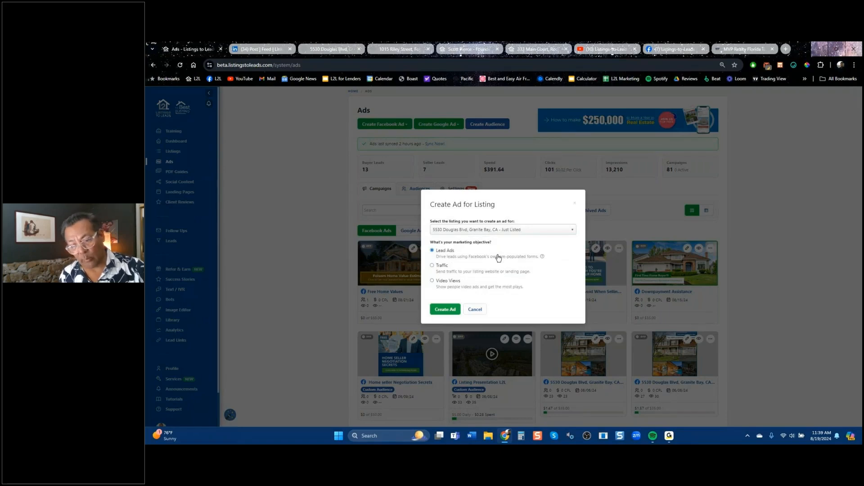
{"action": "mouse_move", "coordinate": [541, 257]}
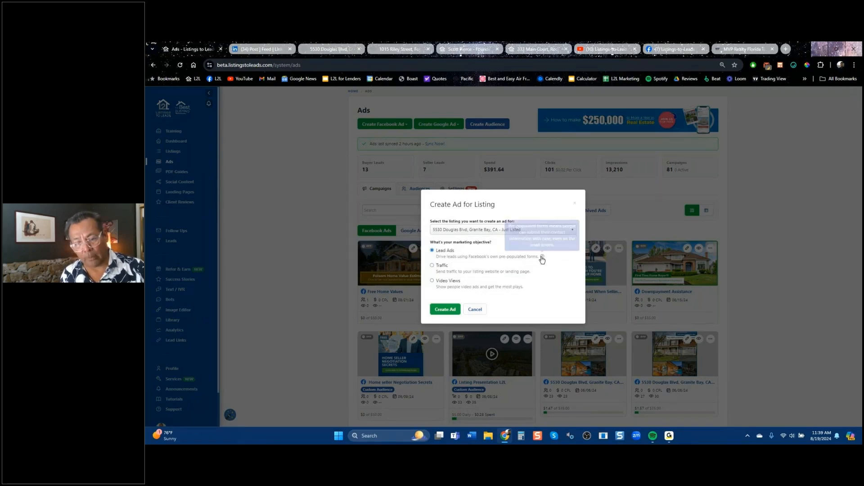
{"action": "left_click", "coordinate": [445, 309]}
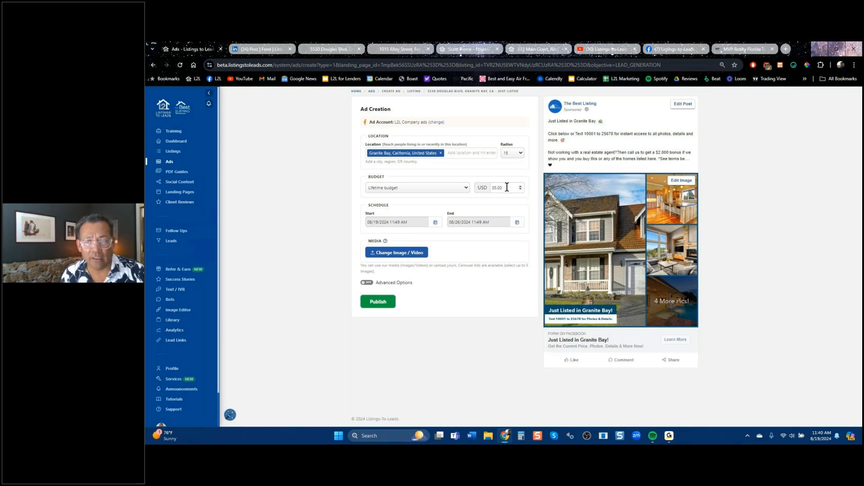
Set the listing ad budget to 100 (after trying 350) and radius to 40, then return to Ads.
{"action": "left_click_drag", "start_coordinate": [507, 187], "coordinate": [484, 195]}
{"action": "type", "text": "350"}
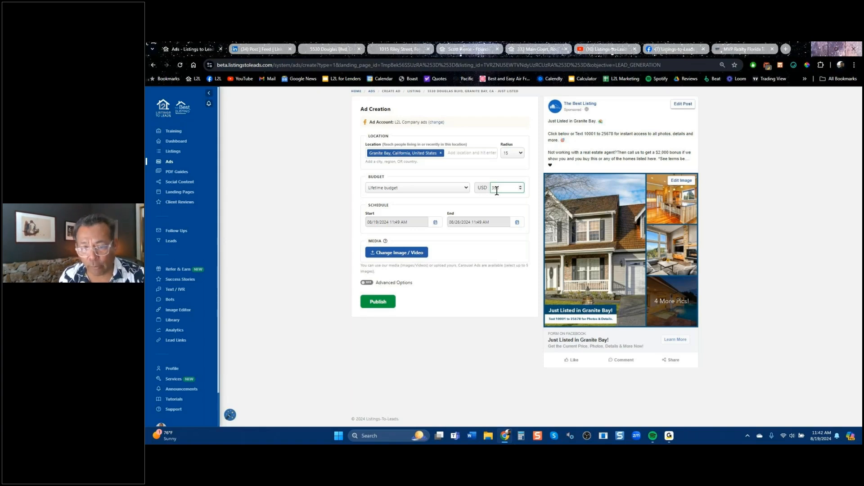
{"action": "left_click_drag", "start_coordinate": [498, 189], "coordinate": [490, 186]}
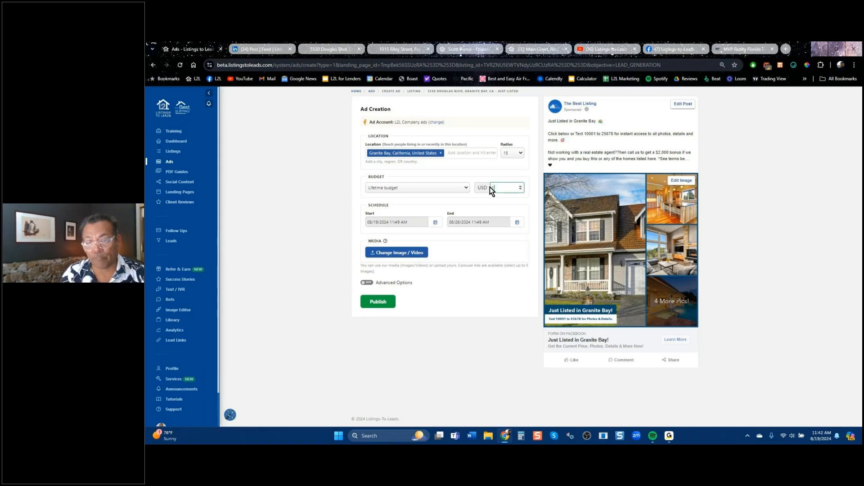
{"action": "type", "text": "100"}
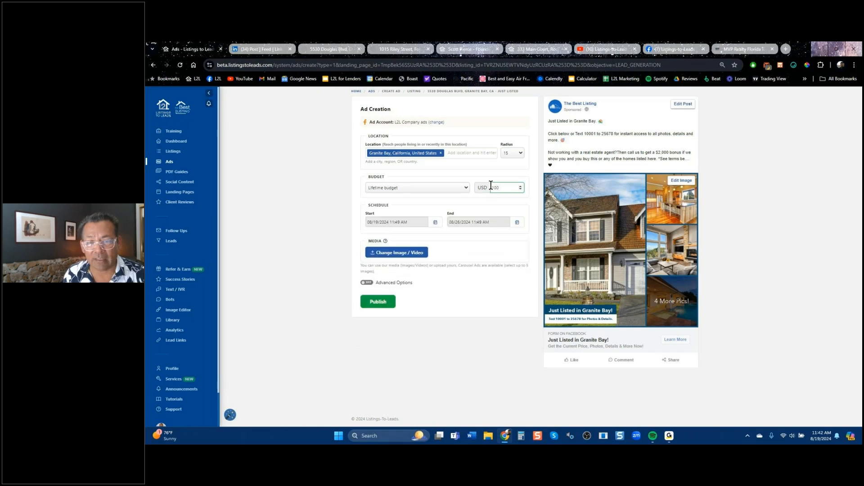
{"action": "left_click", "coordinate": [512, 153]}
{"action": "left_click", "coordinate": [512, 191]}
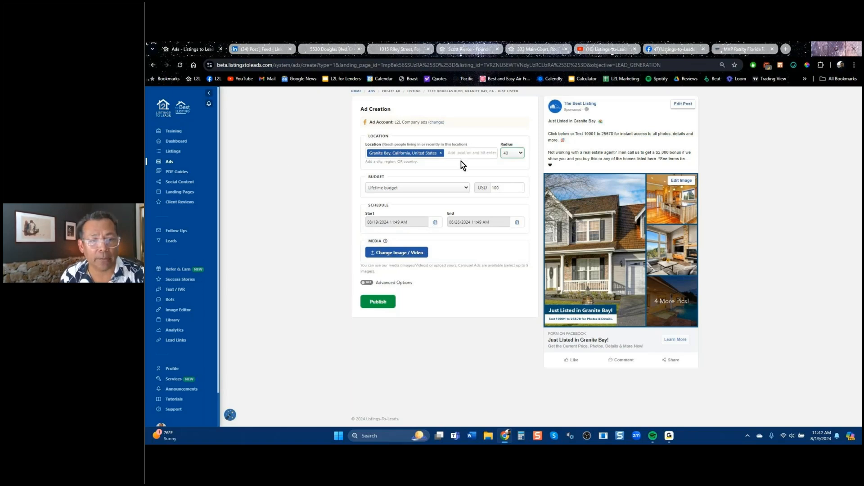
{"action": "left_click", "coordinate": [154, 65]}
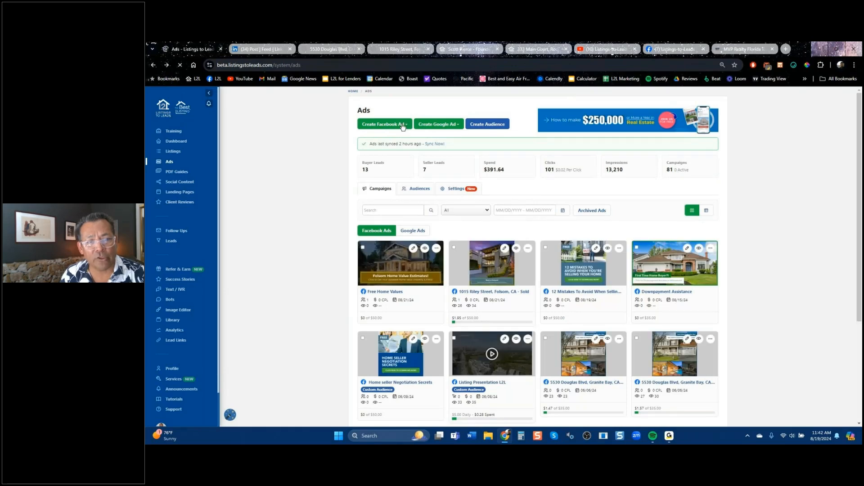
{"action": "left_click", "coordinate": [403, 127]}
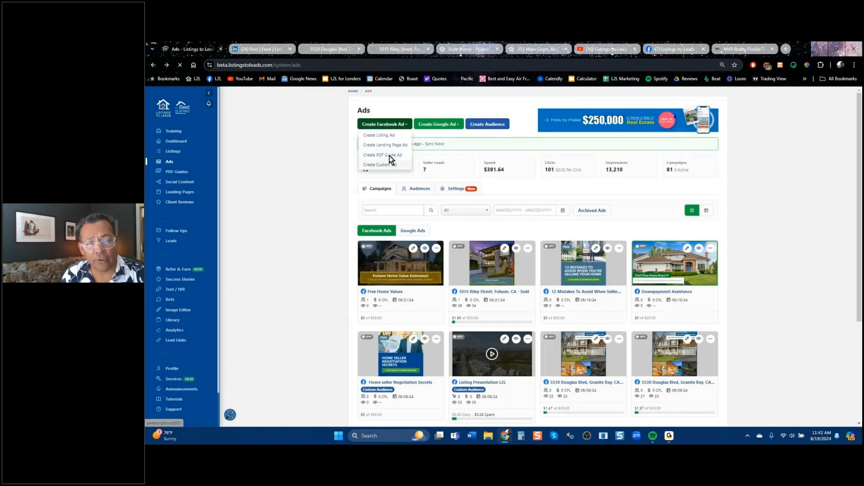
Start a PDF Guide ad from the seller guide '12 Mistakes To Avoid When Selling Your Home'.
{"action": "left_click", "coordinate": [390, 156]}
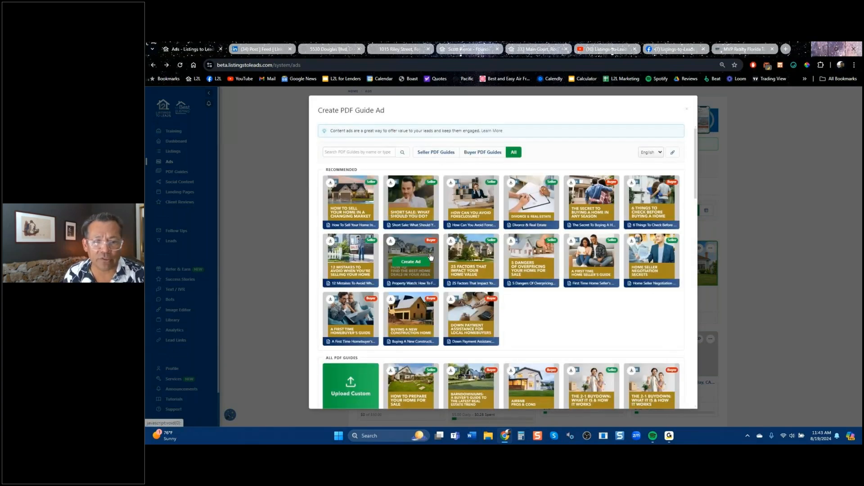
{"action": "left_click", "coordinate": [442, 156]}
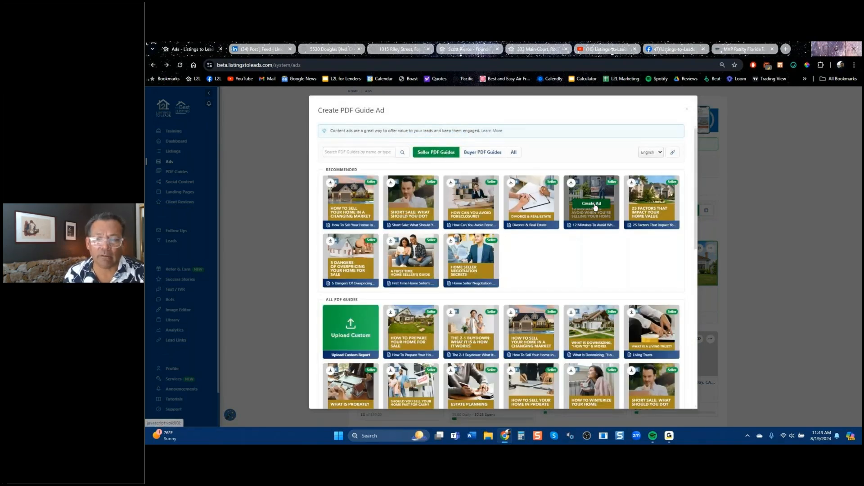
{"action": "left_click", "coordinate": [593, 203]}
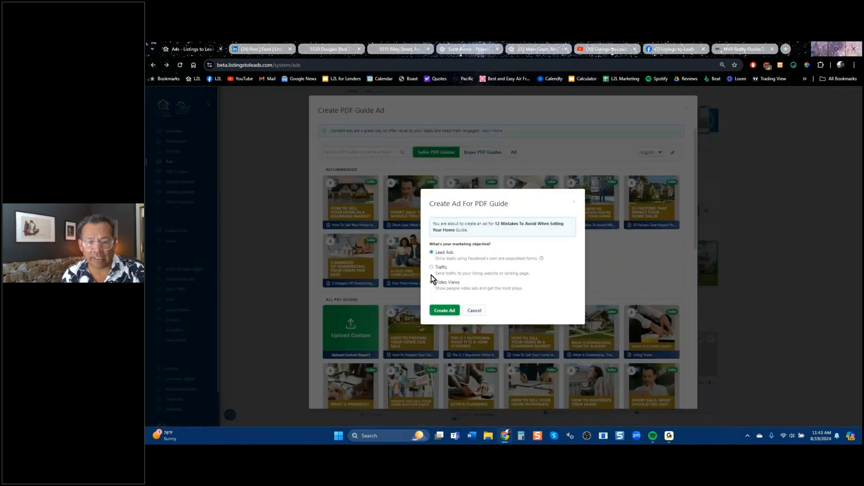
Open the guide's lead ad form and target Tampa, Florida as the location.
{"action": "left_click", "coordinate": [452, 311]}
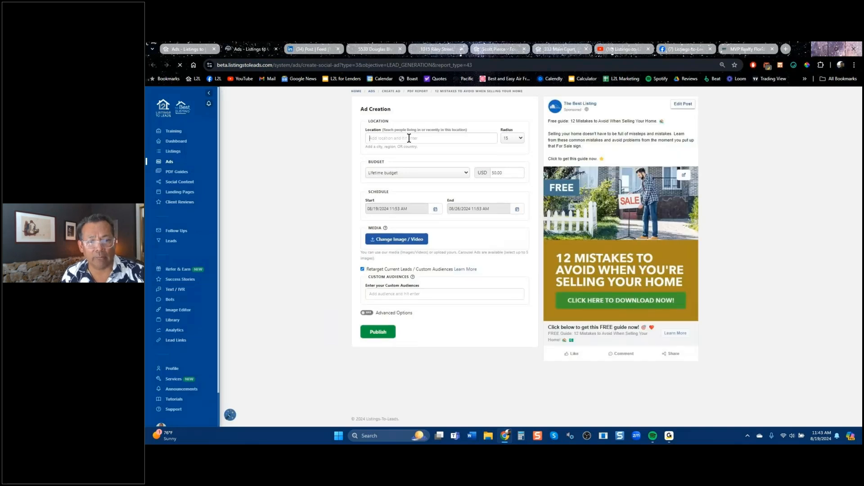
{"action": "type", "text": "tampa"}
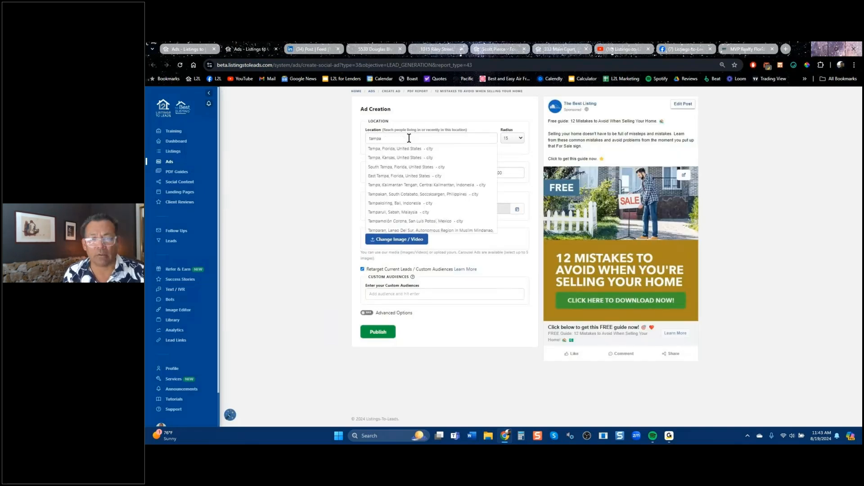
{"action": "key", "text": "Return"}
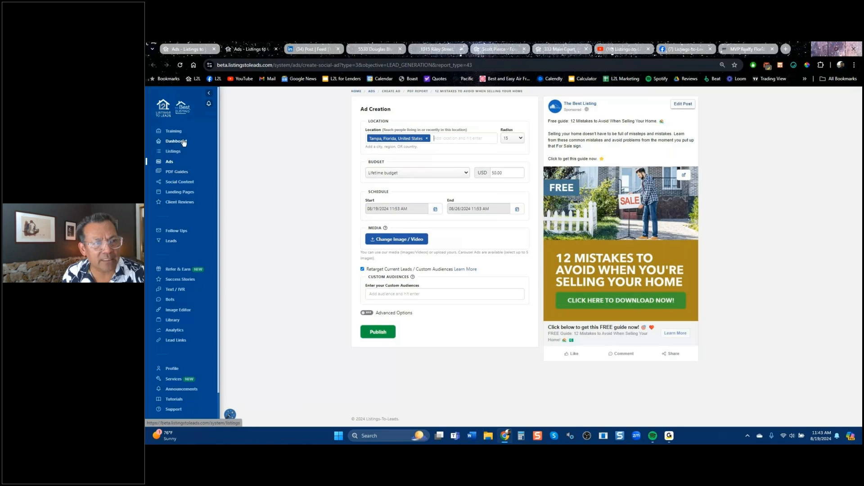
In the original Ads tab, close both PDF guide dialogs and show the Facebook ad types.
{"action": "left_click", "coordinate": [173, 50]}
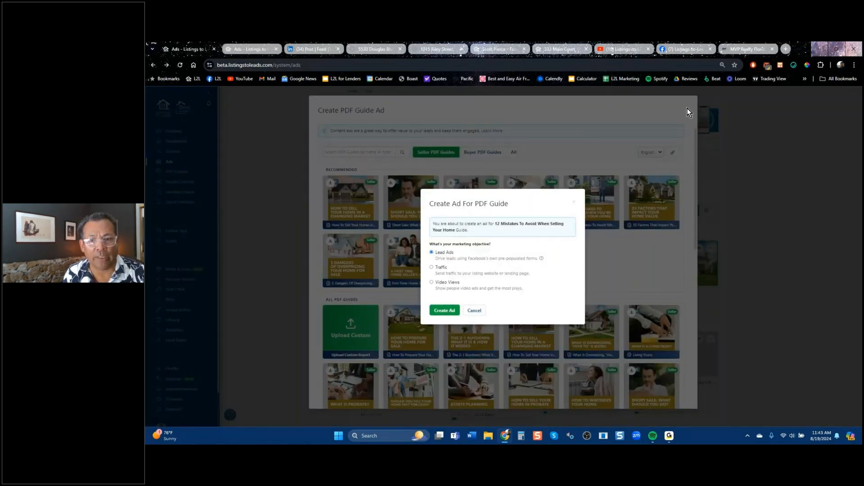
{"action": "left_click", "coordinate": [574, 204]}
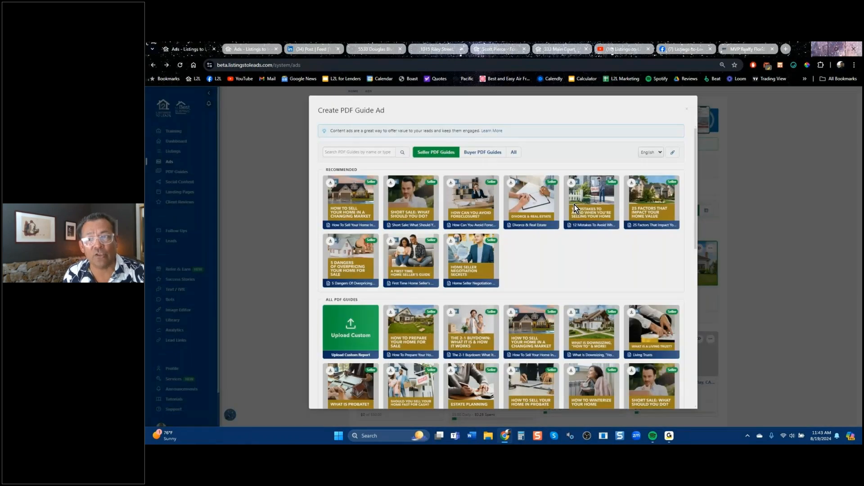
{"action": "left_click", "coordinate": [687, 109]}
{"action": "left_click", "coordinate": [384, 124]}
Create a Lead Ads form for the Pending Granite Bay listing and select its 50.00 budget.
{"action": "left_click", "coordinate": [378, 135]}
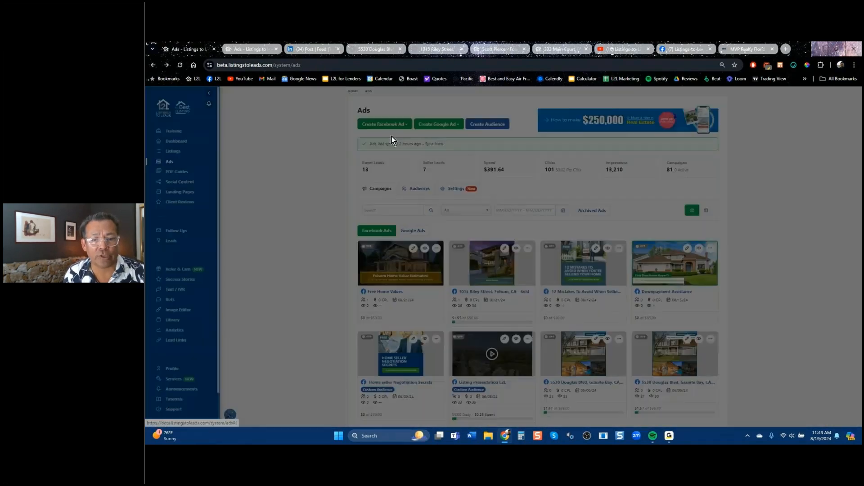
{"action": "left_click", "coordinate": [523, 232]}
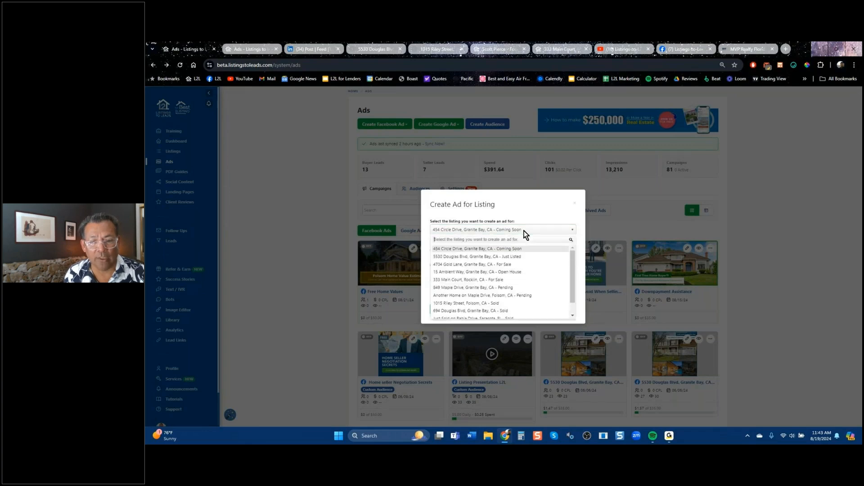
{"action": "left_click", "coordinate": [493, 289]}
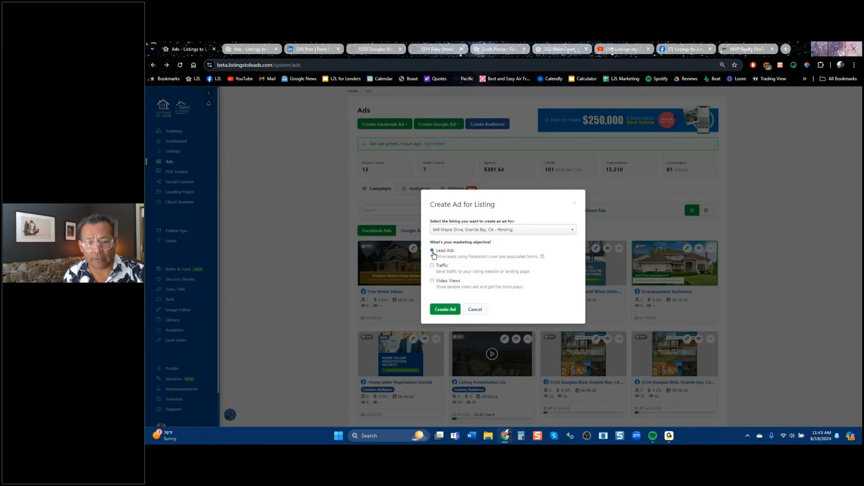
{"action": "left_click", "coordinate": [445, 310]}
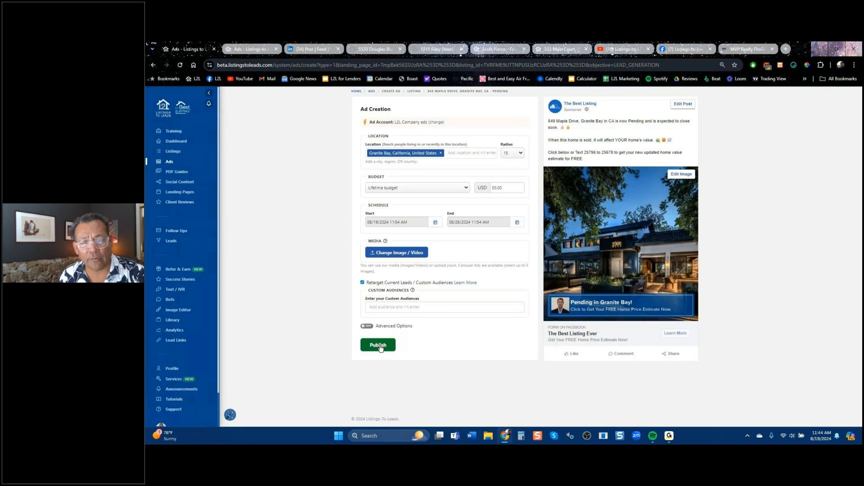
{"action": "left_click_drag", "start_coordinate": [507, 188], "coordinate": [482, 189]}
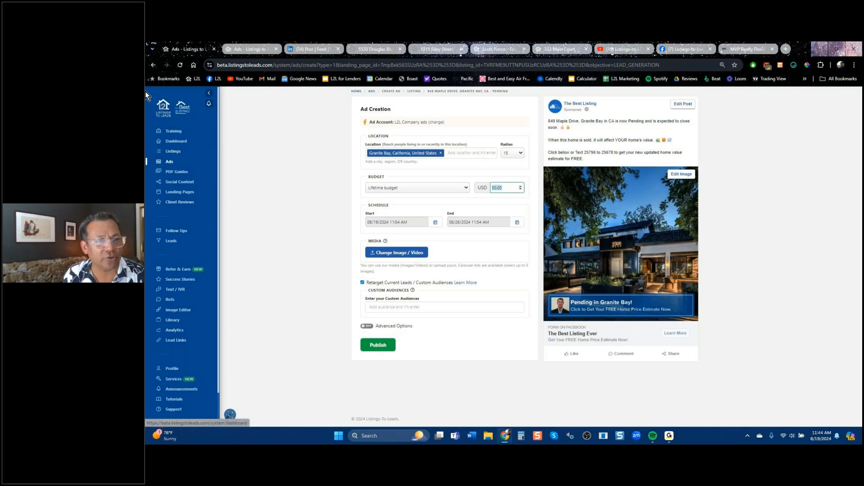
Return to Ads, keep L2L Company ads as the ad account, and view the campaigns grid.
{"action": "left_click", "coordinate": [153, 65]}
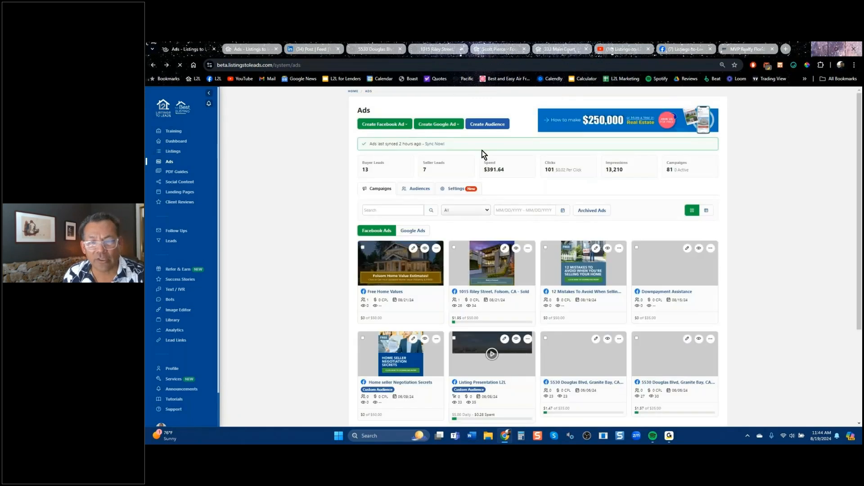
{"action": "left_click", "coordinate": [456, 189]}
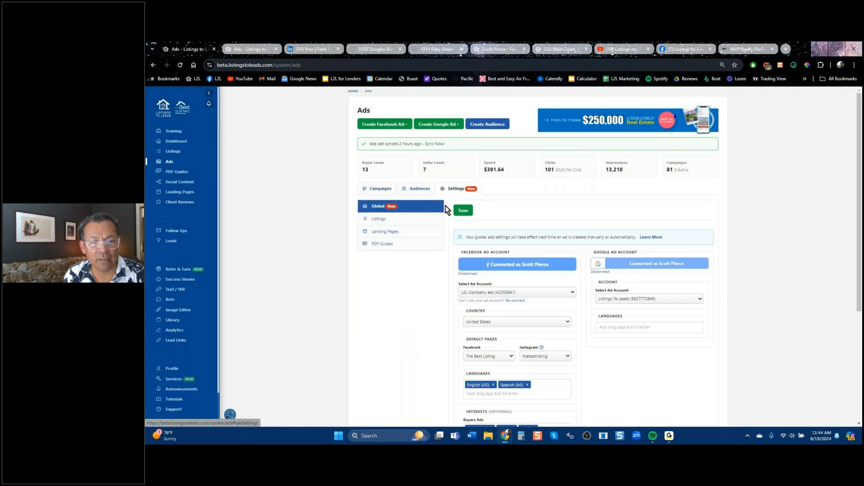
{"action": "scroll", "coordinate": [598, 346], "scroll_direction": "down", "scroll_amount": 4}
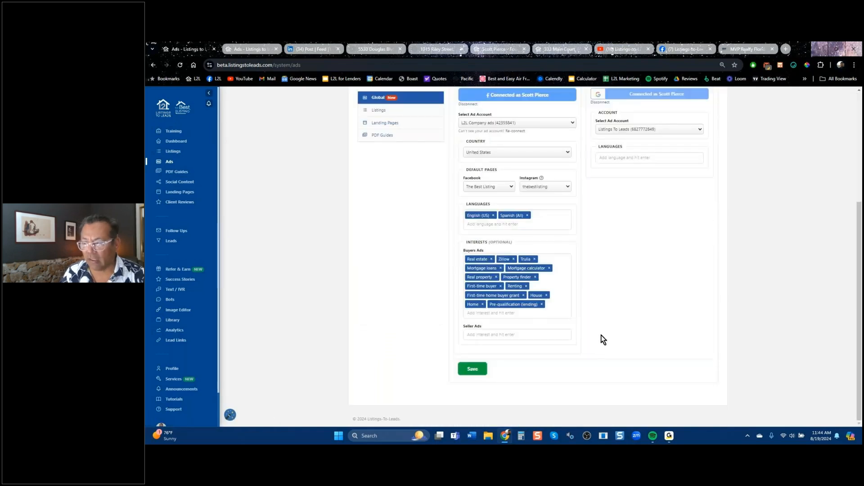
{"action": "scroll", "coordinate": [601, 337], "scroll_direction": "up", "scroll_amount": 4}
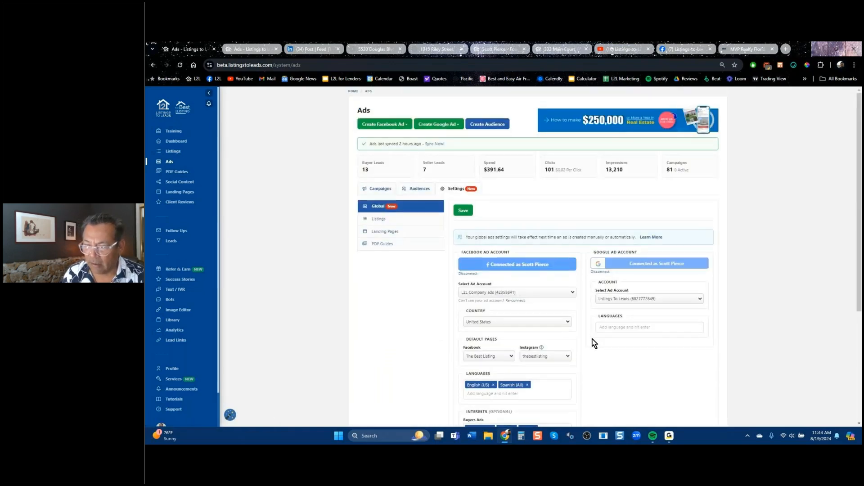
{"action": "left_click", "coordinate": [572, 294]}
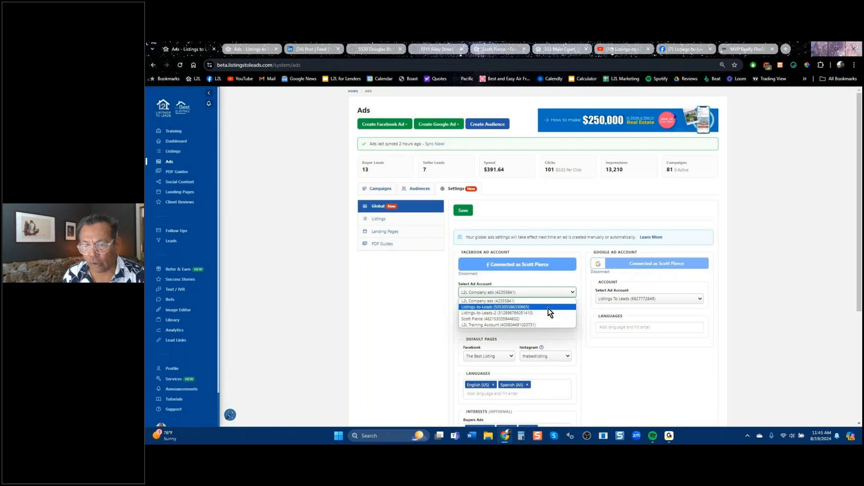
{"action": "left_click", "coordinate": [723, 224]}
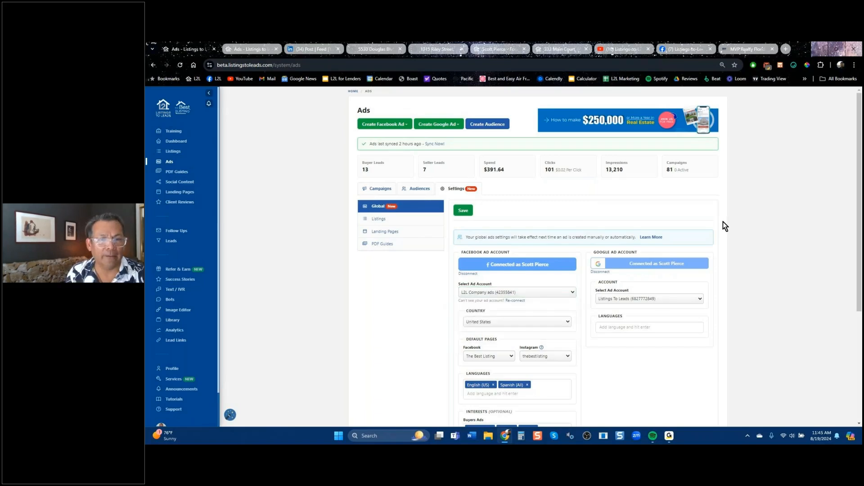
{"action": "left_click", "coordinate": [377, 187]}
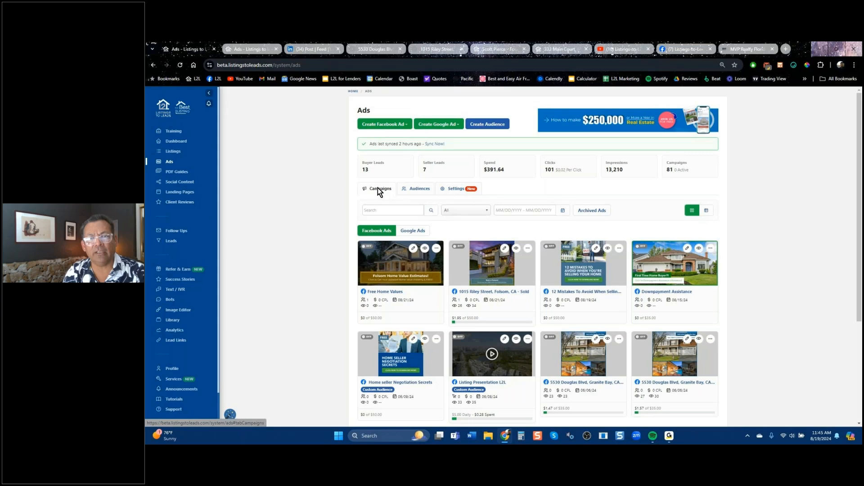
{"action": "left_click_drag", "start_coordinate": [361, 143], "coordinate": [454, 144]}
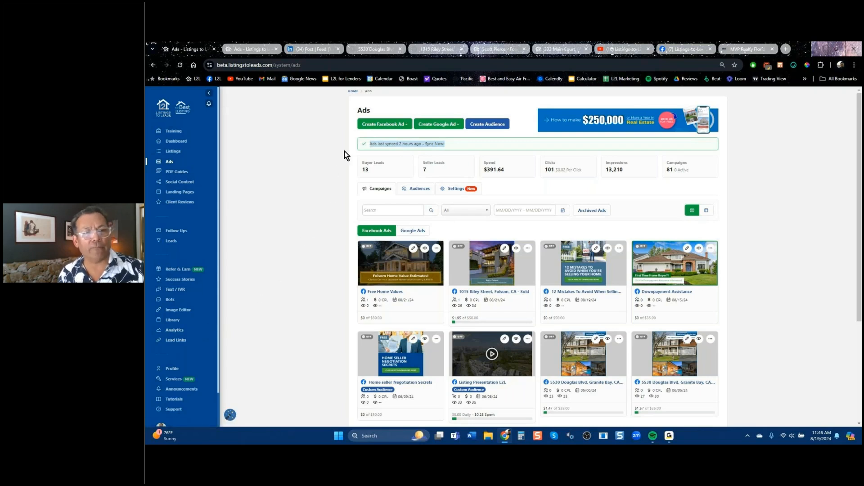
Create a Landing Page ad draft for Miami (Property Valuation Plus).
{"action": "left_click", "coordinate": [390, 128]}
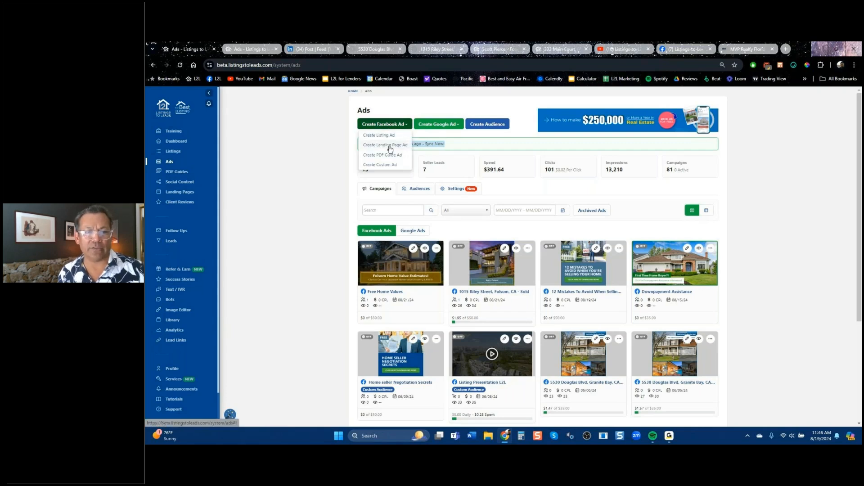
{"action": "left_click", "coordinate": [390, 146]}
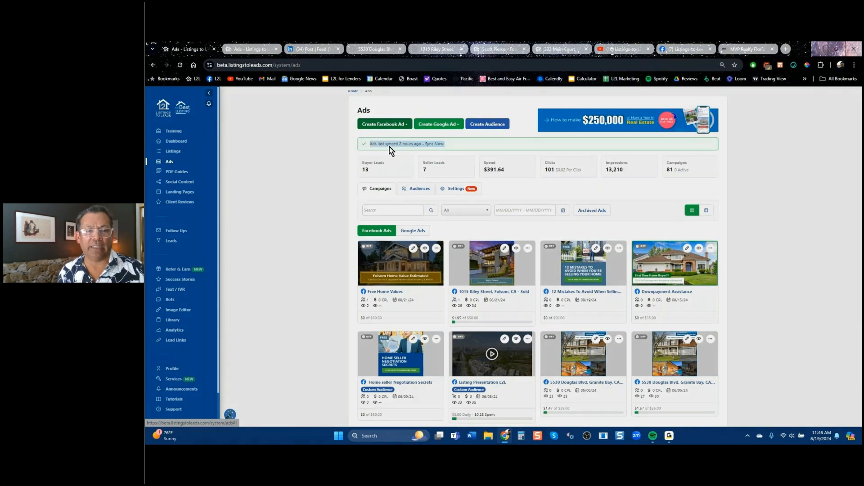
{"action": "left_click", "coordinate": [488, 215]}
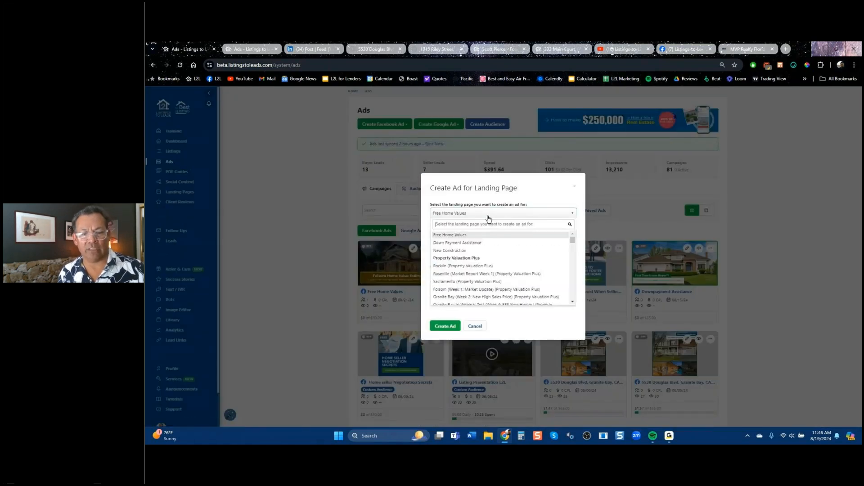
{"action": "scroll", "coordinate": [516, 288], "scroll_direction": "down", "scroll_amount": 3}
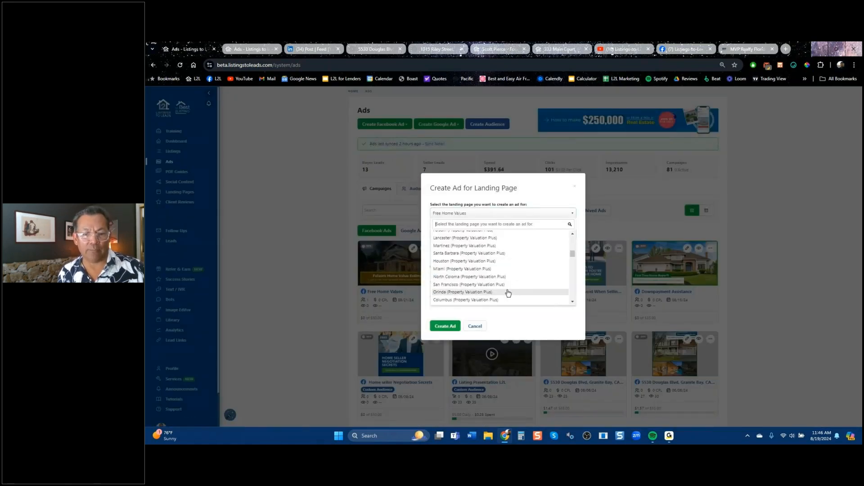
{"action": "left_click", "coordinate": [473, 270]}
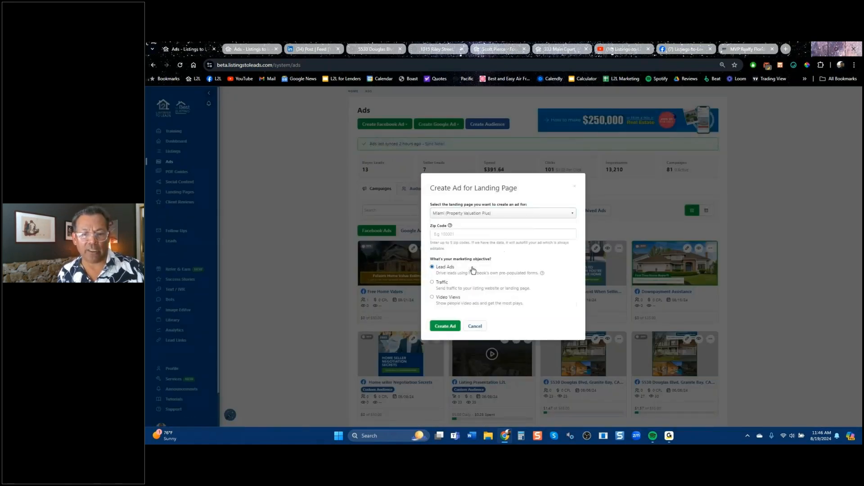
{"action": "left_click", "coordinate": [444, 327]}
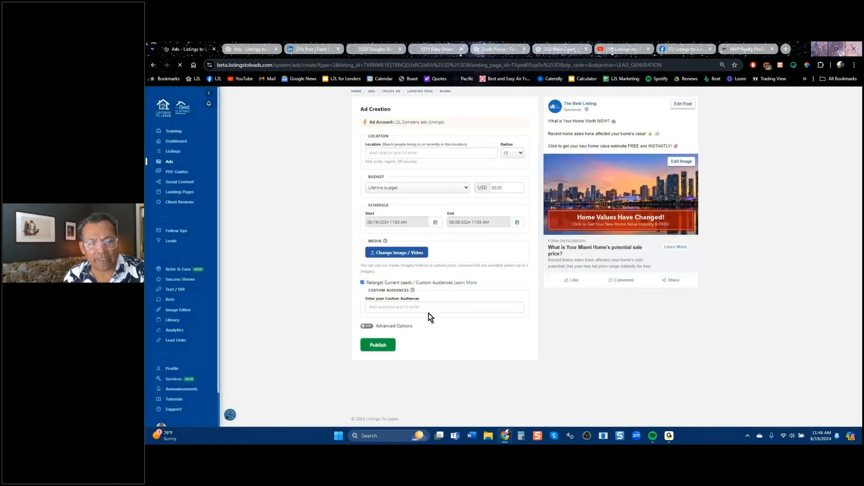
Add the L2L seller custom audience to the ad's targeting.
{"action": "left_click", "coordinate": [413, 306]}
{"action": "type", "text": "l2l"}
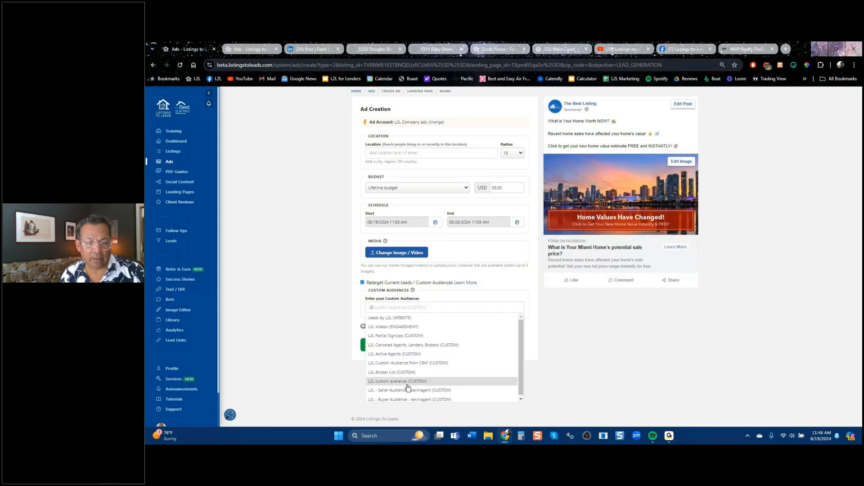
{"action": "left_click", "coordinate": [403, 391]}
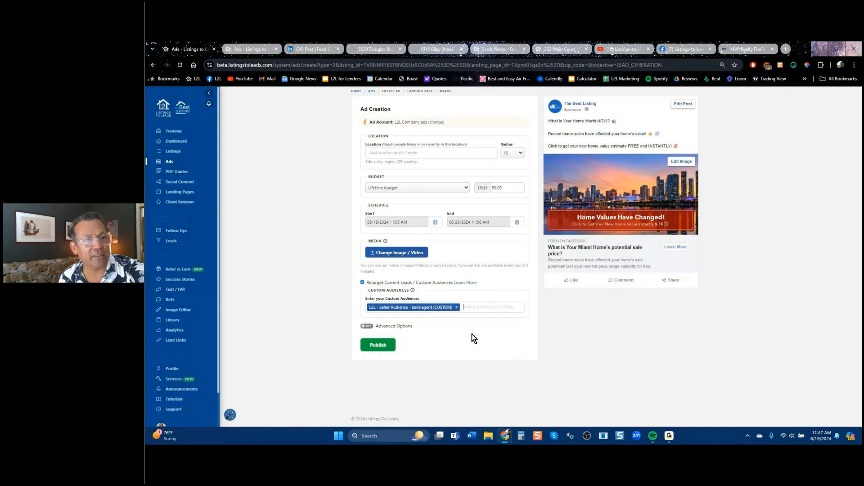
Check the 12 Mistakes ad and Ads overview tabs, return to the Miami draft, then go to the Ads page.
{"action": "left_click", "coordinate": [236, 50]}
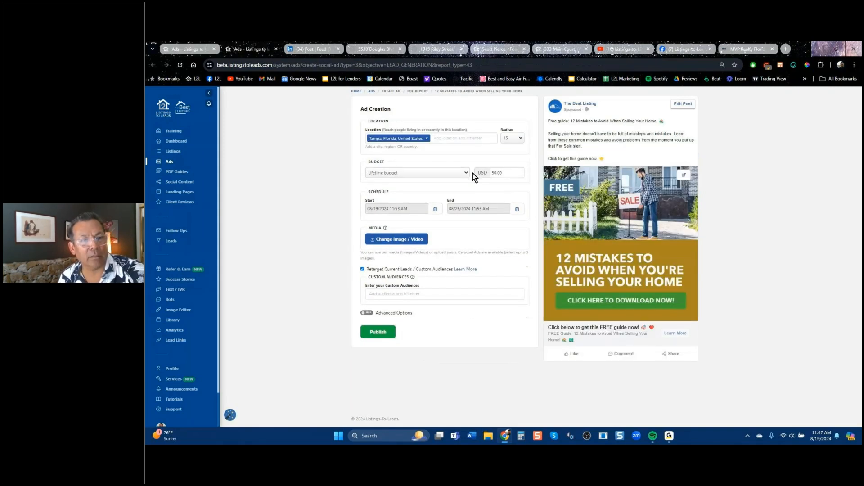
{"action": "left_click", "coordinate": [170, 161]}
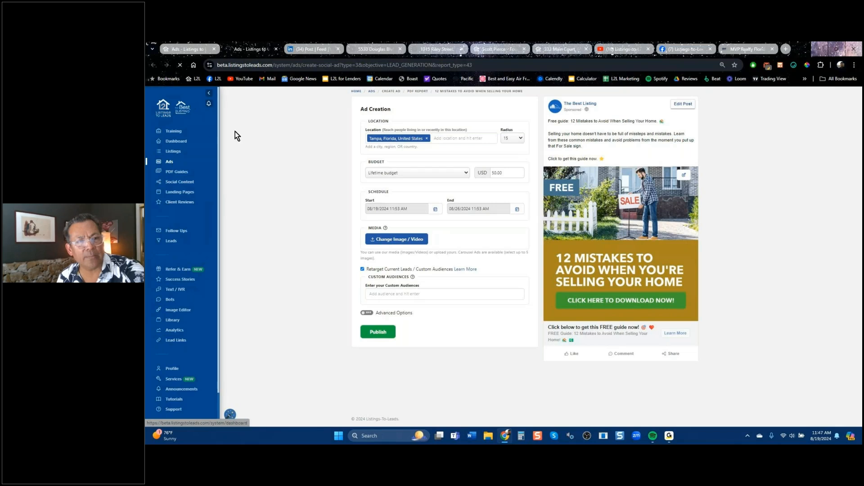
{"action": "left_click", "coordinate": [201, 51]}
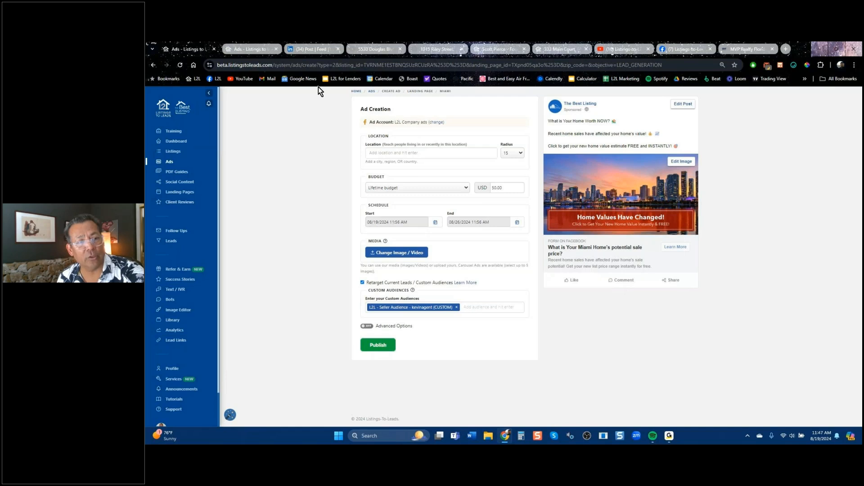
{"action": "left_click", "coordinate": [260, 50]}
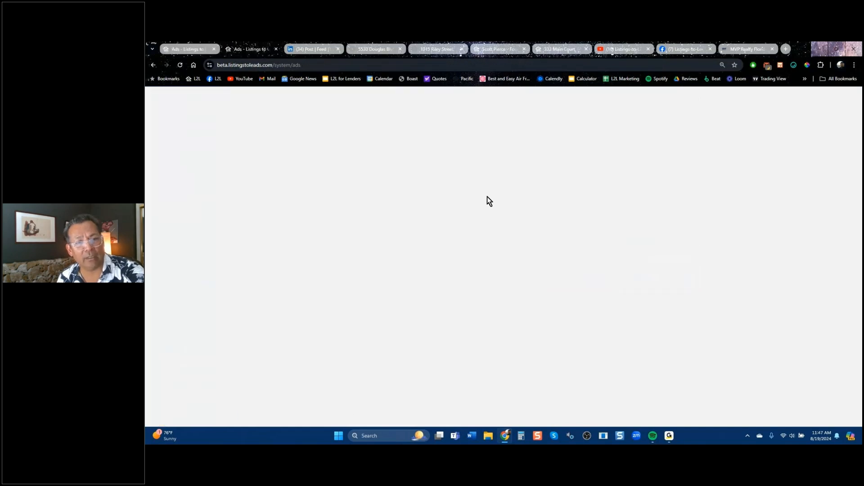
{"action": "left_click", "coordinate": [487, 126]}
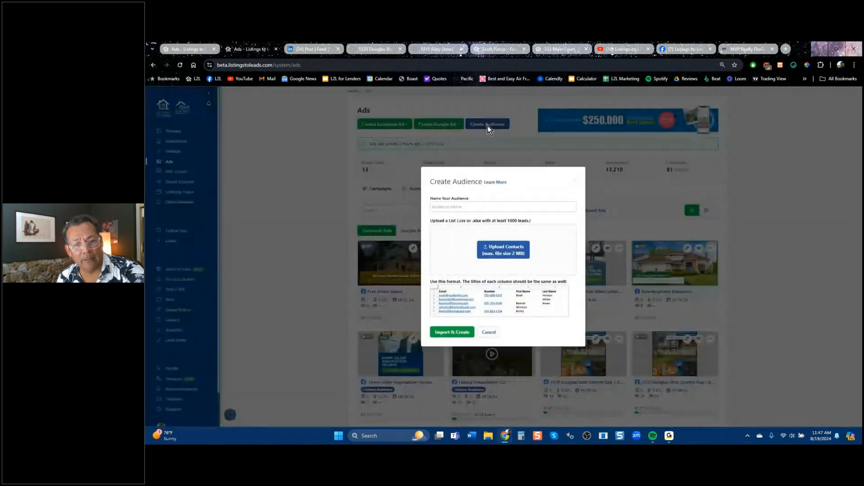
{"action": "left_click", "coordinate": [502, 208]}
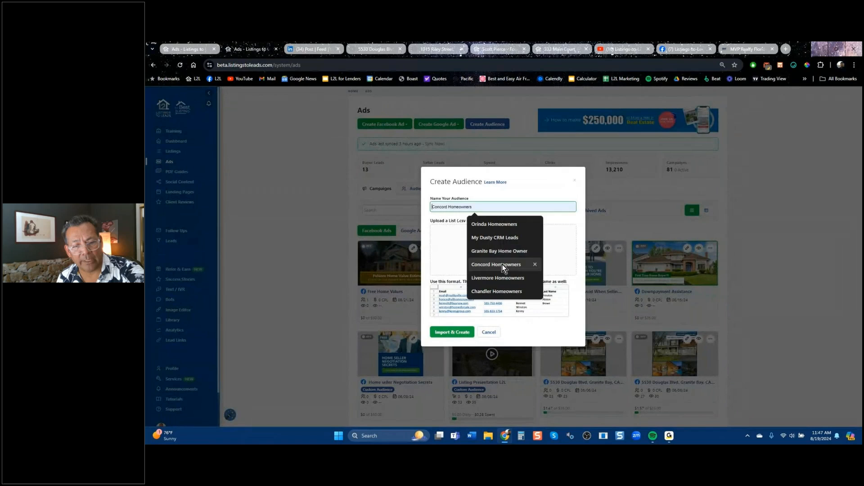
{"action": "left_click", "coordinate": [492, 224]}
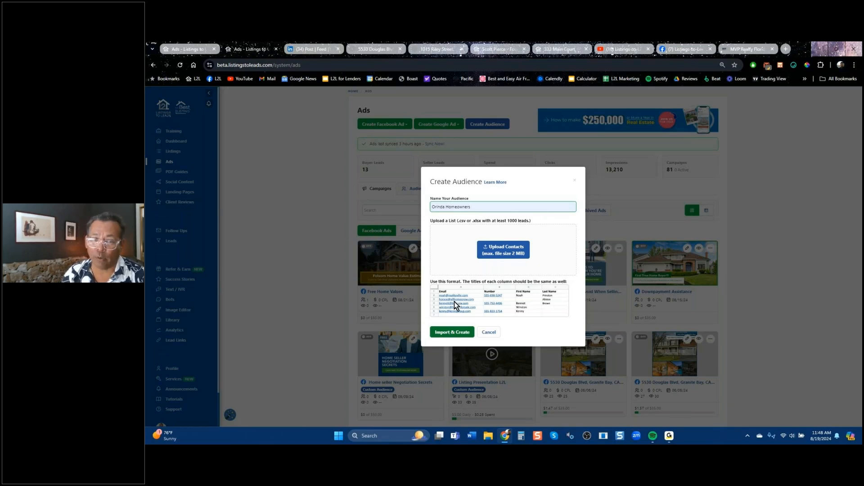
{"action": "type", "text": "my"}
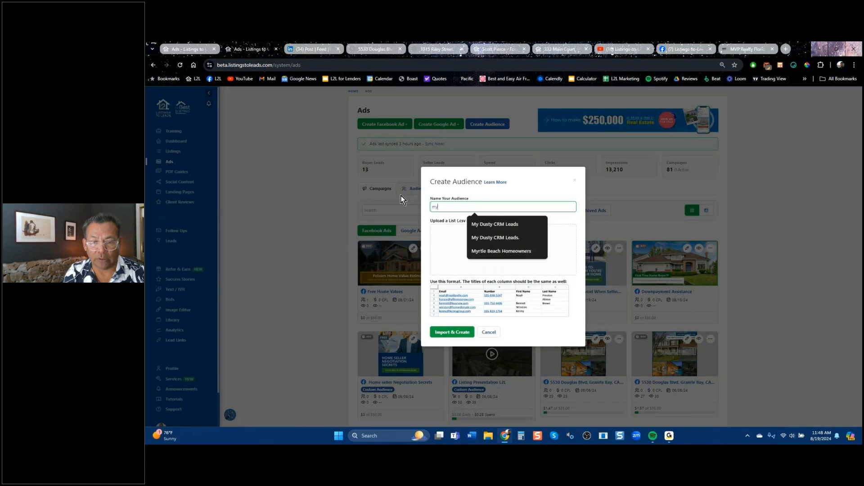
{"action": "left_click", "coordinate": [506, 224]}
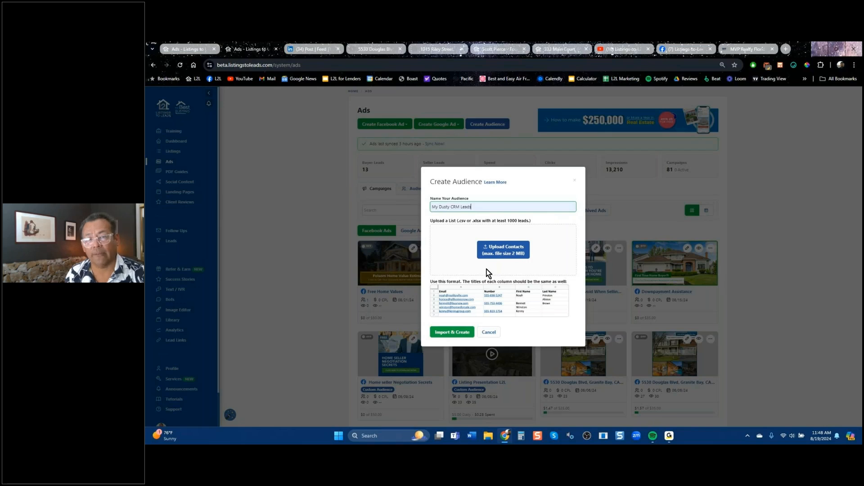
{"action": "left_click", "coordinate": [574, 181]}
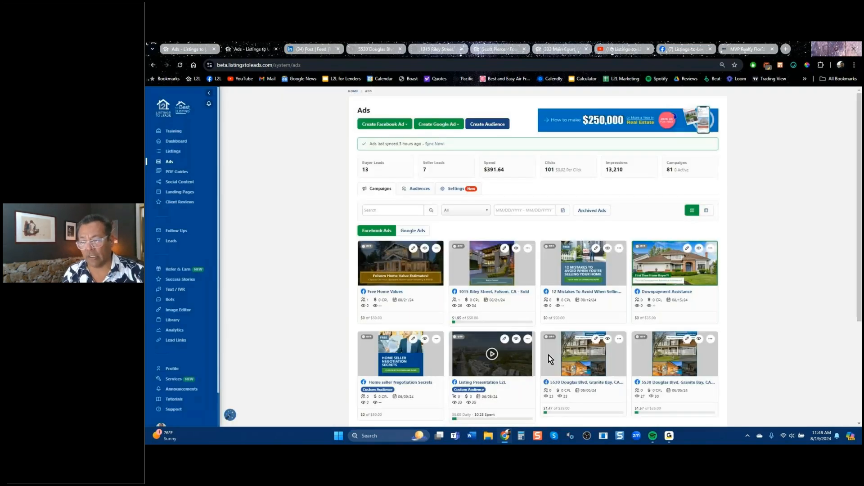
Create a Lead Ads draft for the Columbus (Property Valuation Plus) landing page.
{"action": "left_click", "coordinate": [393, 124]}
{"action": "left_click", "coordinate": [386, 145]}
{"action": "left_click", "coordinate": [520, 213]}
{"action": "scroll", "coordinate": [574, 242], "scroll_direction": "down", "scroll_amount": 3}
{"action": "scroll", "coordinate": [574, 245], "scroll_direction": "down", "scroll_amount": 3}
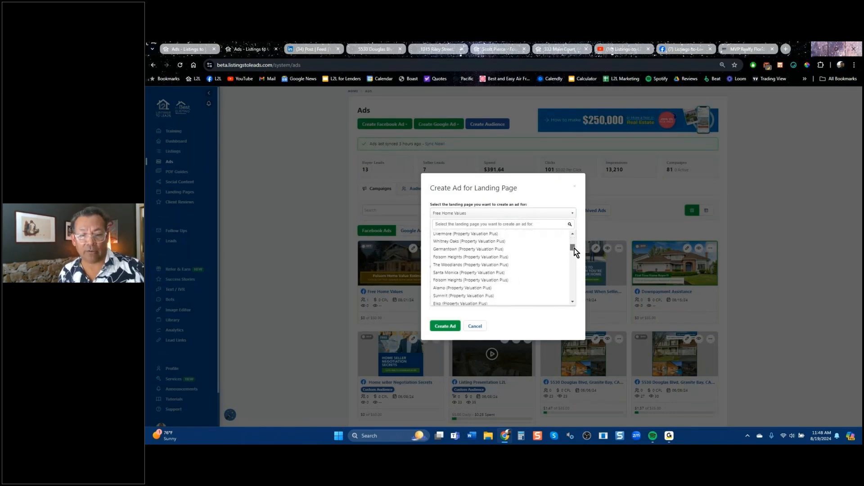
{"action": "scroll", "coordinate": [573, 250], "scroll_direction": "down", "scroll_amount": 5}
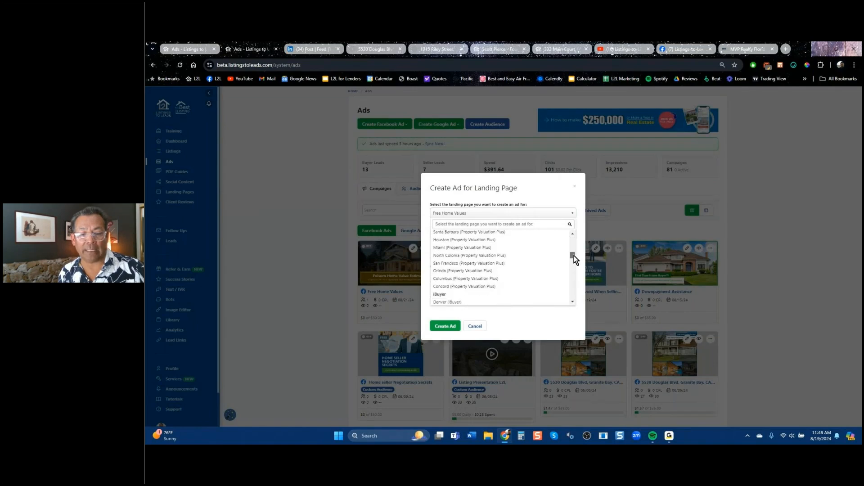
{"action": "left_click", "coordinate": [506, 273]}
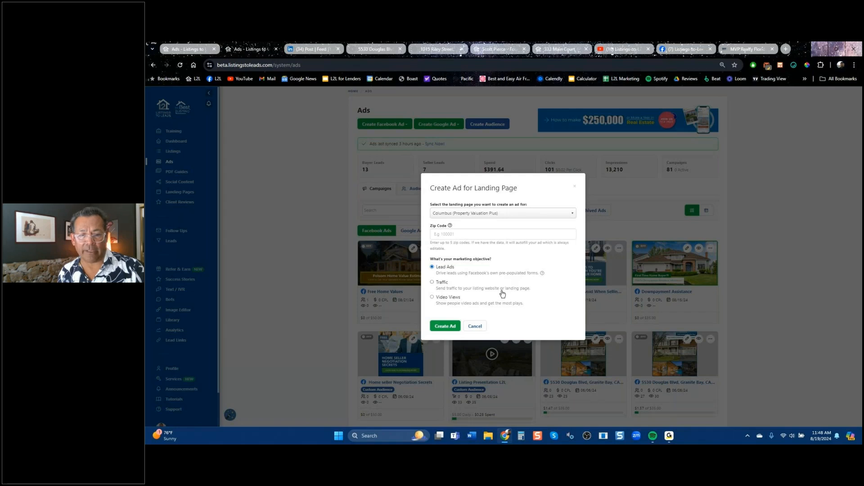
{"action": "left_click", "coordinate": [446, 328]}
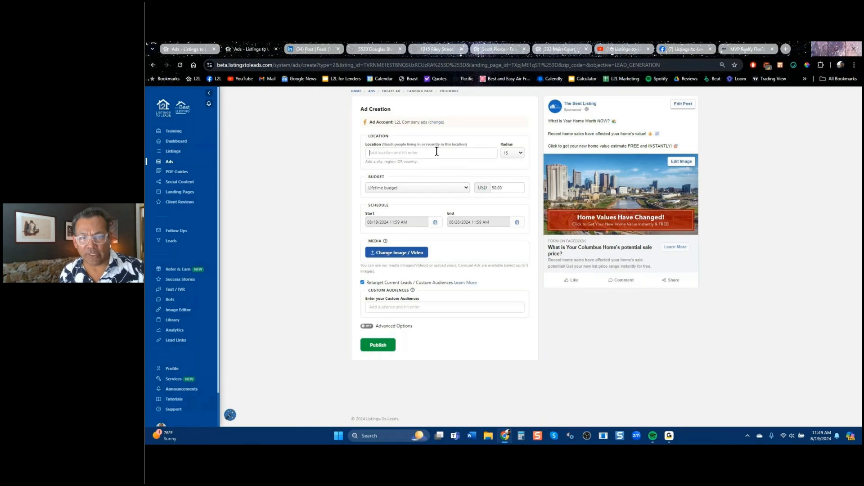
Add 'L2L Custom Audience from CRM' as the ad's custom audience.
{"action": "left_click", "coordinate": [396, 306]}
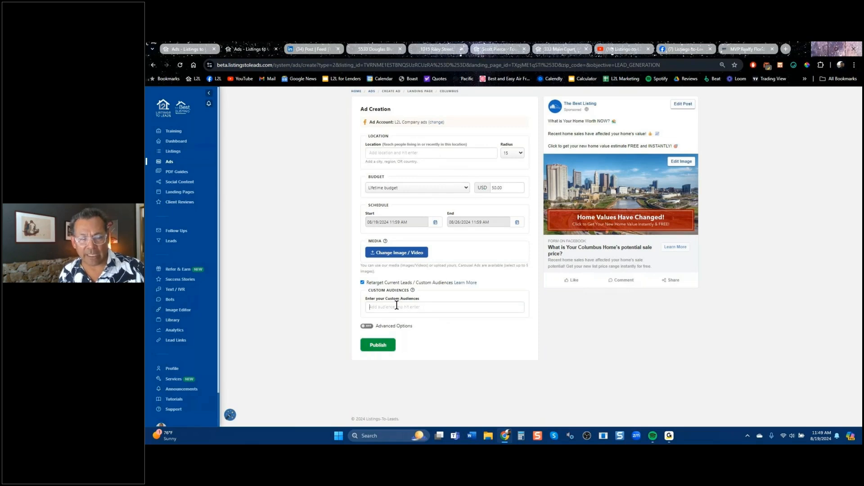
{"action": "type", "text": "l2l"}
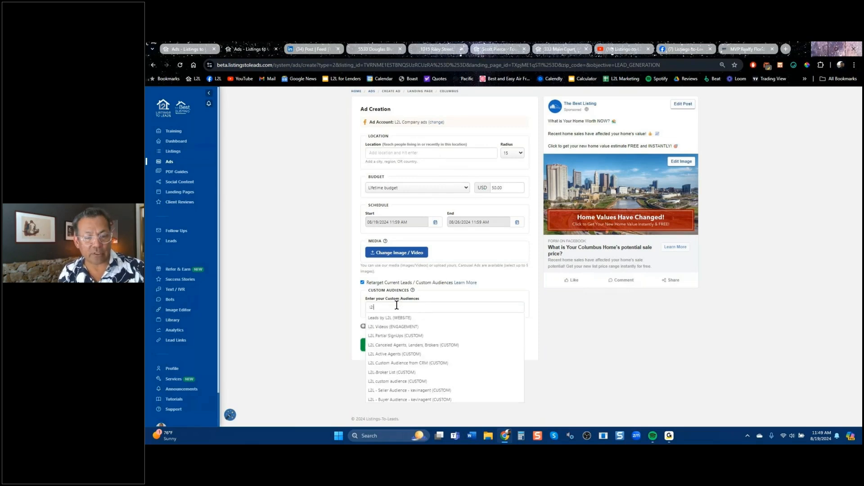
{"action": "left_click", "coordinate": [401, 363]}
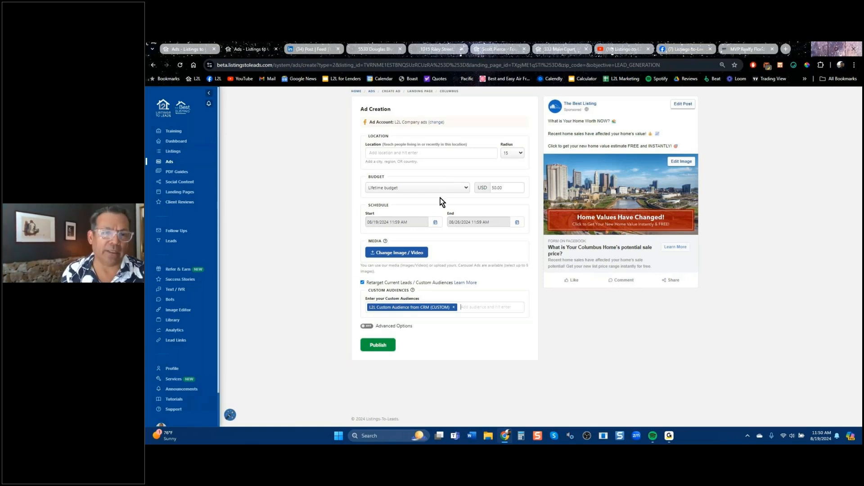
Try Orinda, California as the target location, then remove it so location stays empty.
{"action": "left_click", "coordinate": [396, 151]}
{"action": "type", "text": "or"}
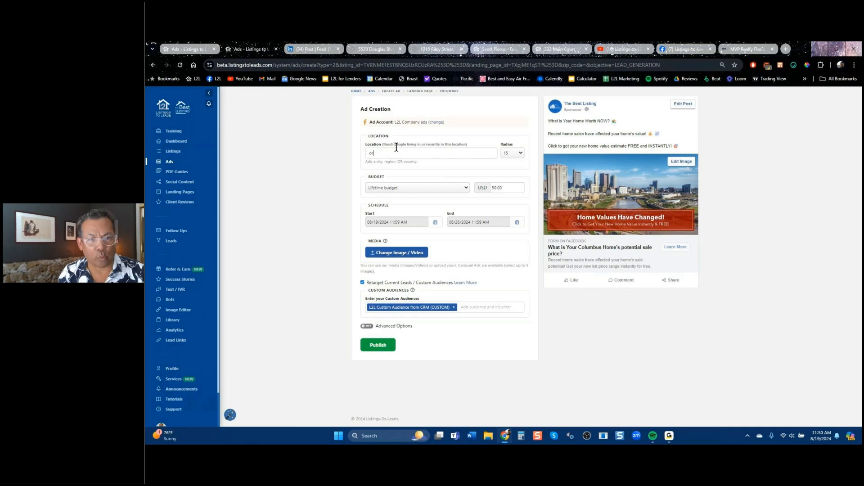
{"action": "type", "text": "inda"}
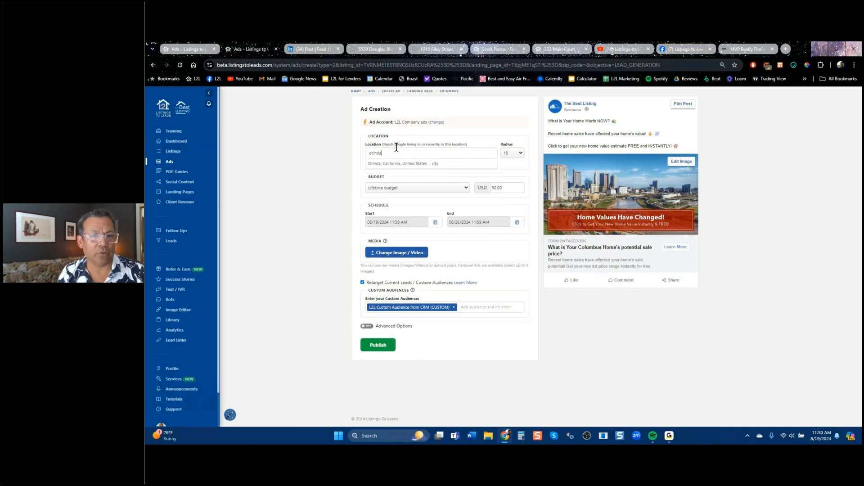
{"action": "left_click", "coordinate": [398, 163]}
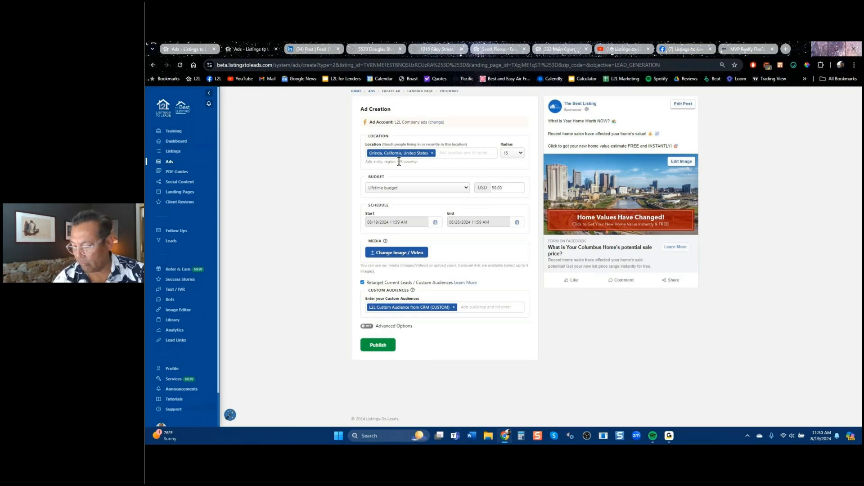
{"action": "left_click", "coordinate": [433, 153]}
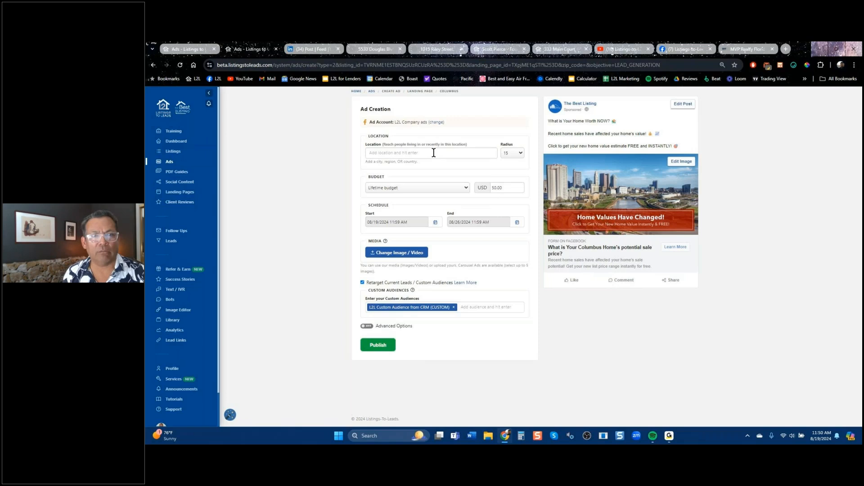
{"action": "left_click", "coordinate": [512, 48]}
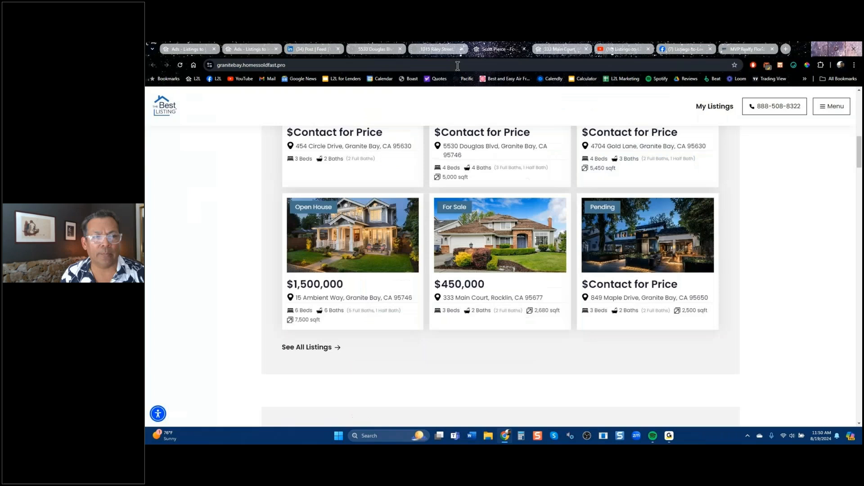
{"action": "left_click", "coordinate": [454, 66]}
{"action": "type", "text": "lea"}
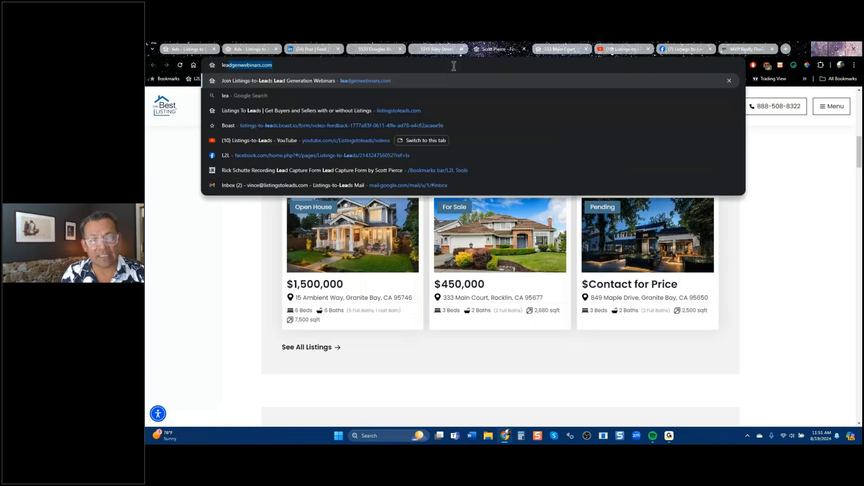
{"action": "key", "text": "Return"}
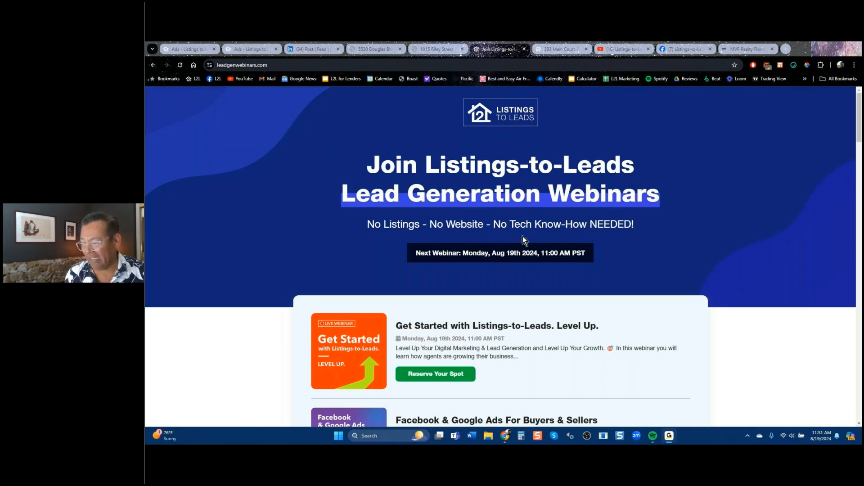
{"action": "left_click", "coordinate": [571, 49]}
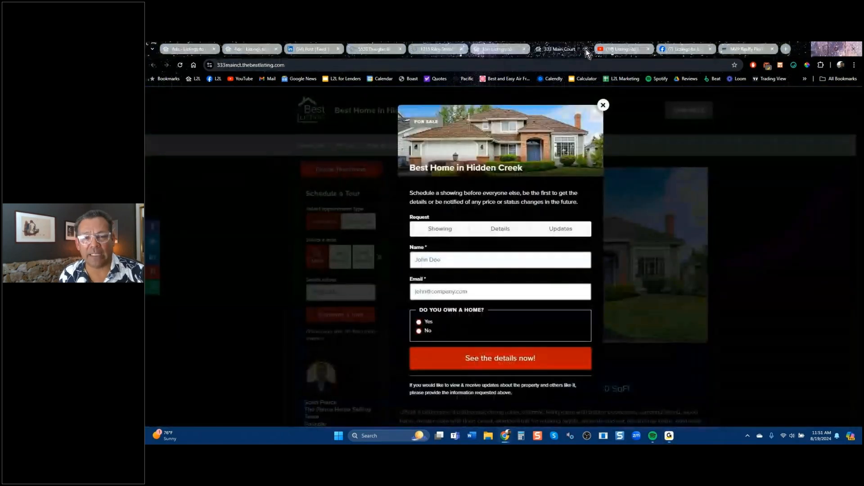
{"action": "left_click", "coordinate": [585, 49]}
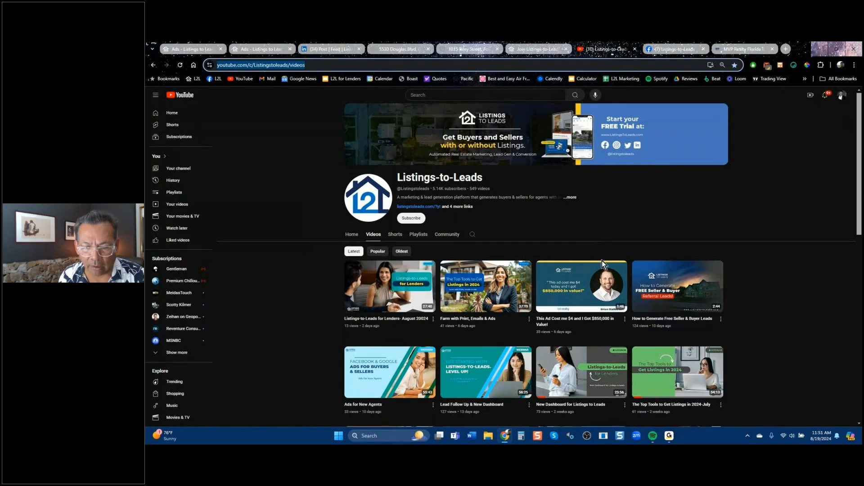
{"action": "left_click", "coordinate": [688, 409]}
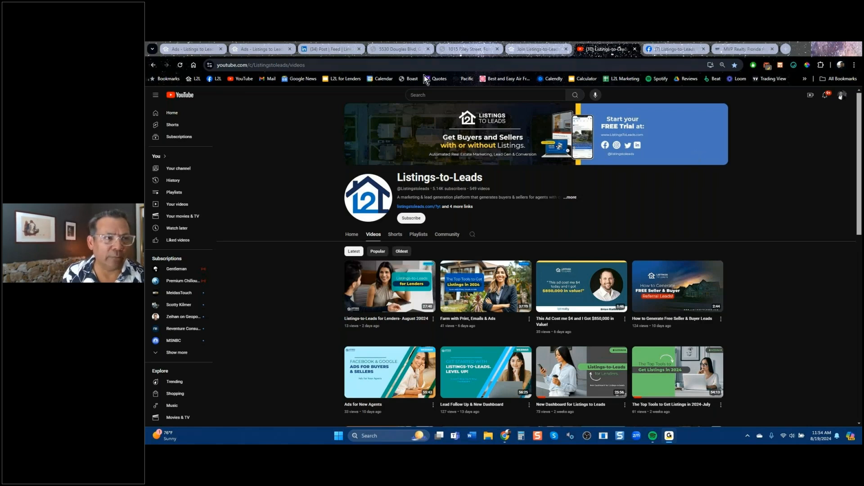
Show the Social Content month calendar of August 2024 scheduled posts, like 'Watermelon Day'.
{"action": "left_click", "coordinate": [182, 48]}
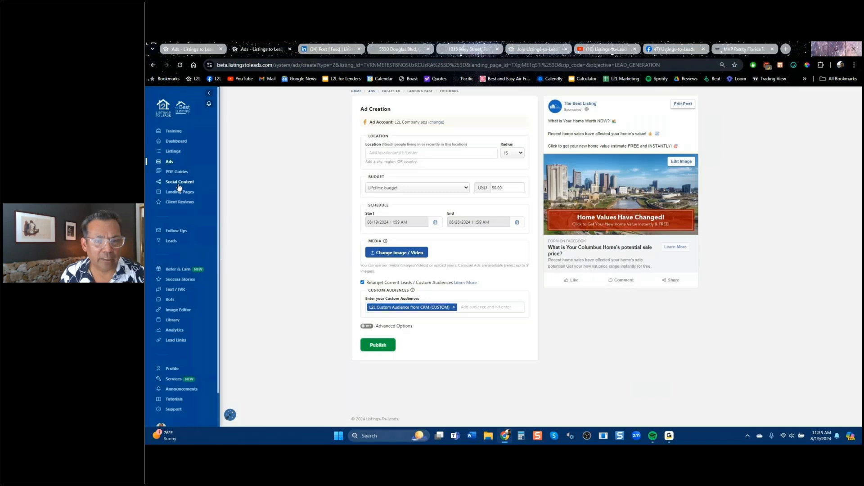
{"action": "left_click", "coordinate": [179, 181]}
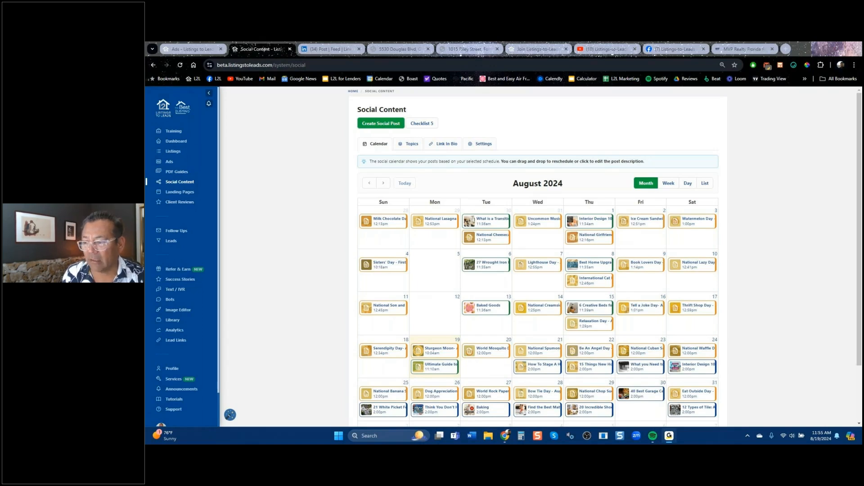
Back on the Ad Creation form, add Miami, Florida as location, then remove it.
{"action": "left_click", "coordinate": [195, 51]}
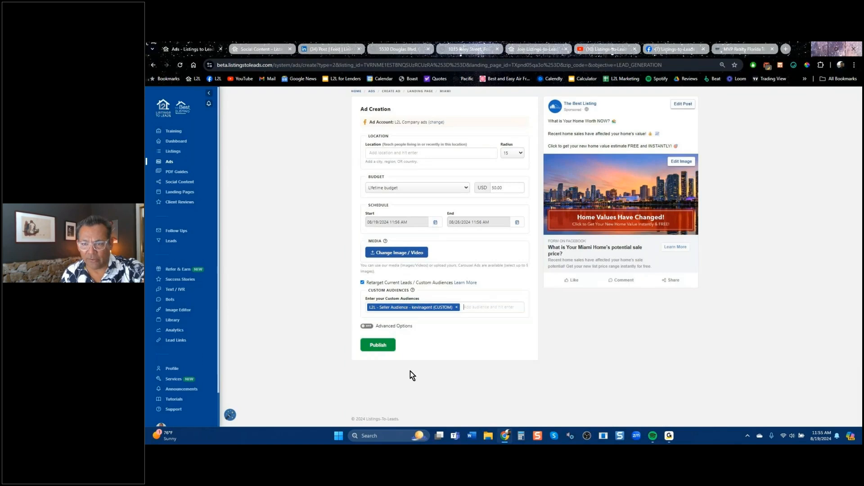
{"action": "left_click", "coordinate": [417, 154]}
{"action": "type", "text": "miam"}
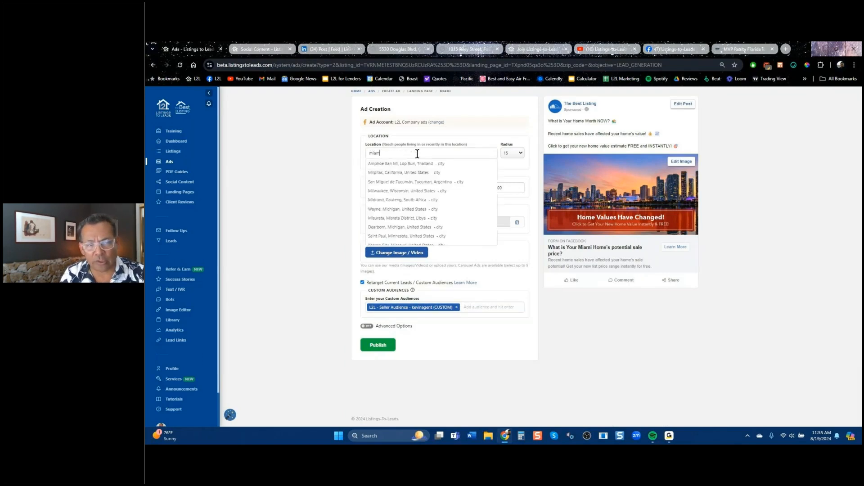
{"action": "type", "text": "i"}
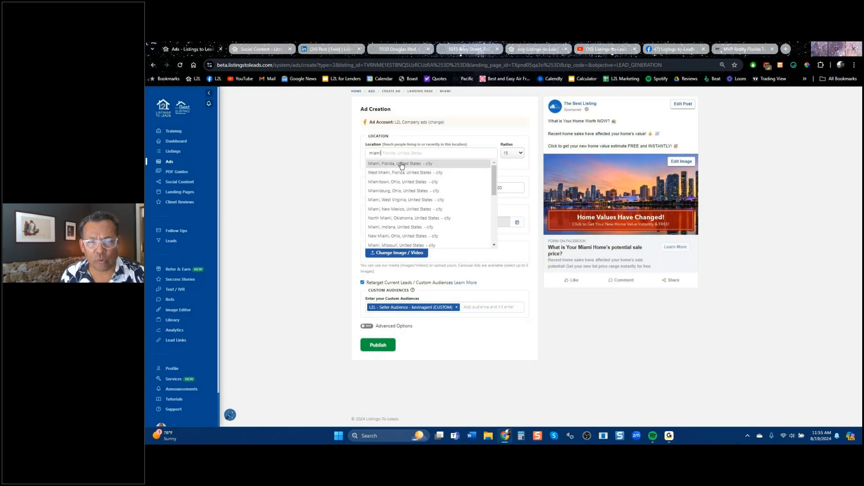
{"action": "left_click", "coordinate": [402, 164]}
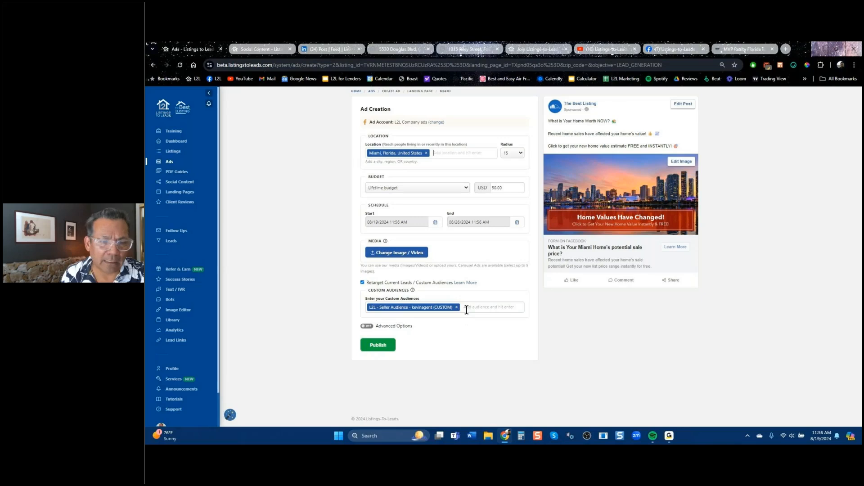
{"action": "left_click", "coordinate": [427, 154]}
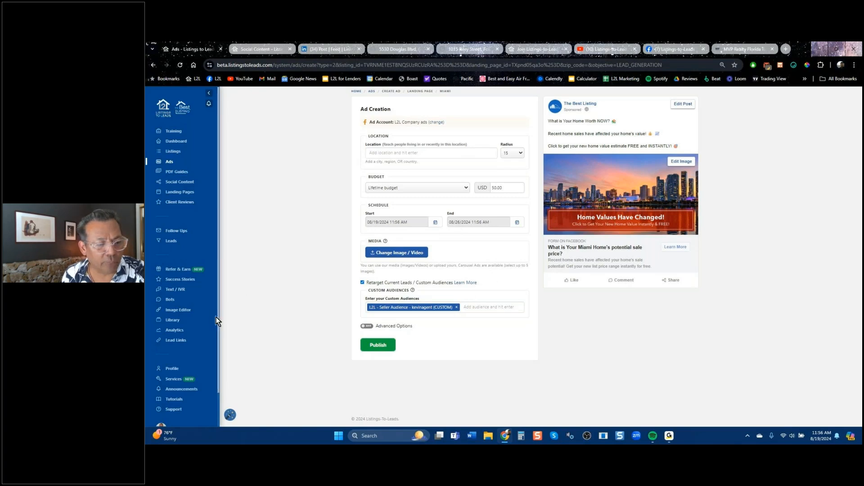
{"action": "scroll", "coordinate": [189, 342], "scroll_direction": "down", "scroll_amount": 1}
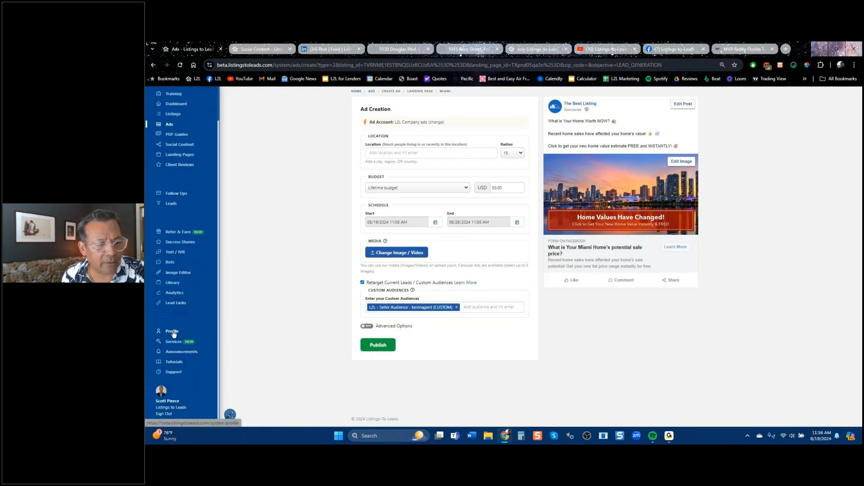
Leave the support form's Landing Page URL field and go to the Success Stories submission form.
{"action": "left_click", "coordinate": [174, 372]}
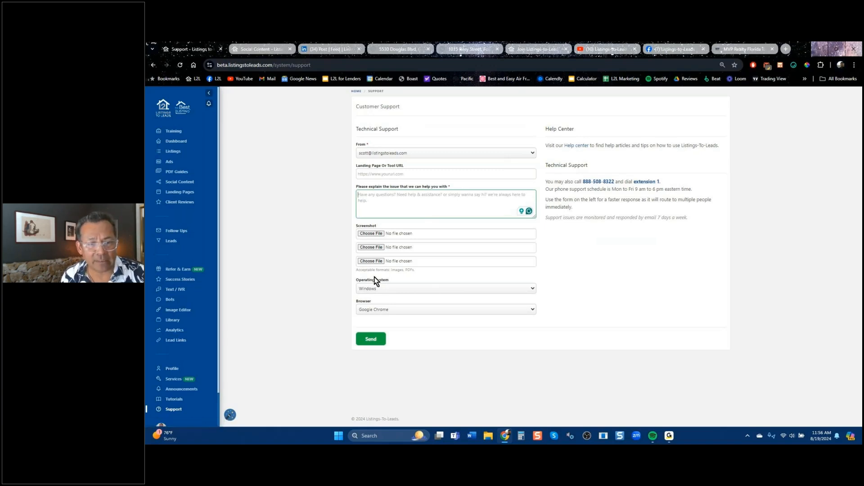
{"action": "left_click", "coordinate": [382, 174]}
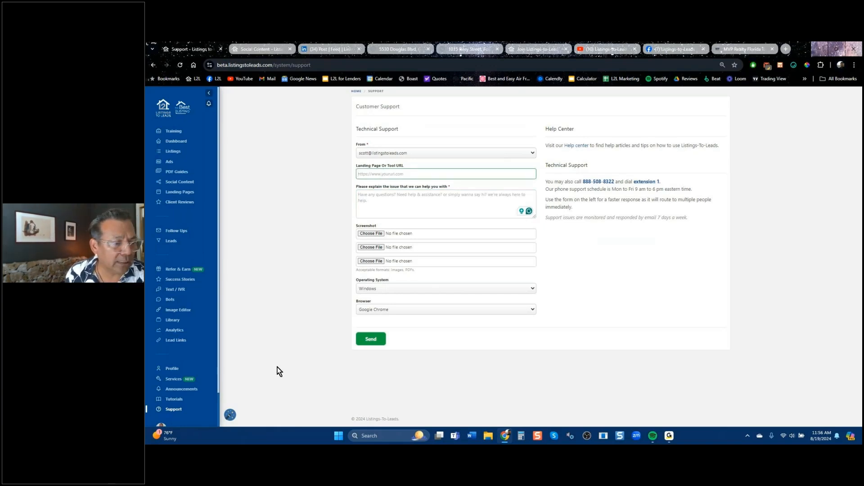
{"action": "left_click", "coordinate": [182, 280]}
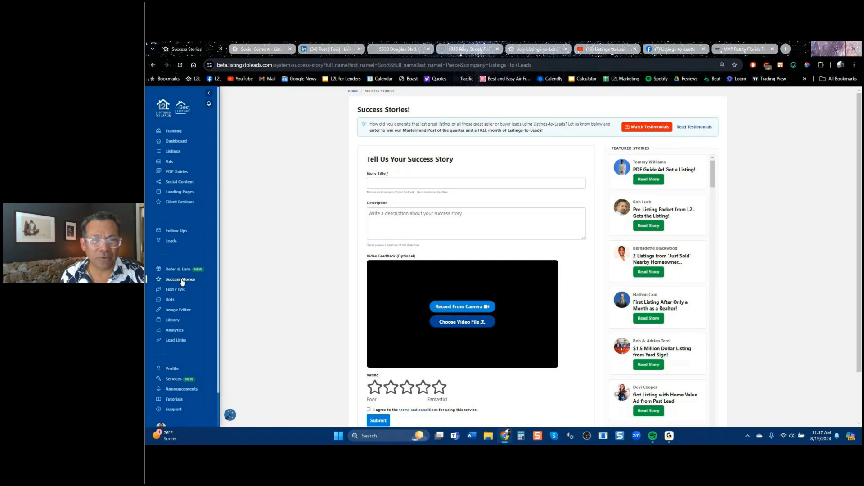
Read the PDF Guide Ad, Pre-Listing Packet and 'Just Sold' Homeowner Letter stories, then go to Dashboard.
{"action": "left_click", "coordinate": [651, 180]}
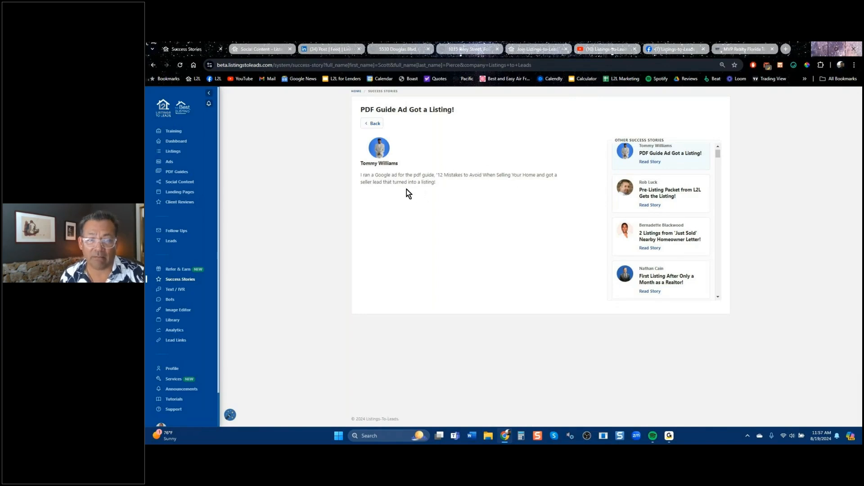
{"action": "left_click", "coordinate": [653, 194]}
{"action": "scroll", "coordinate": [655, 198], "scroll_direction": "down", "scroll_amount": 1}
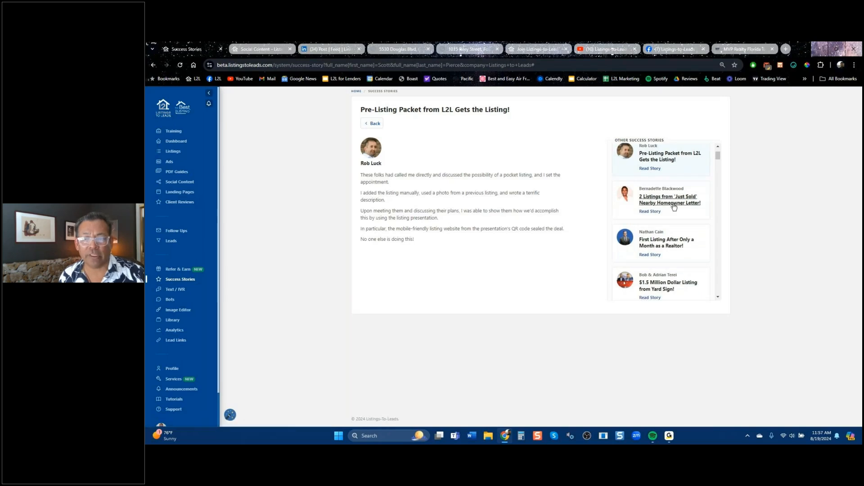
{"action": "left_click", "coordinate": [674, 205]}
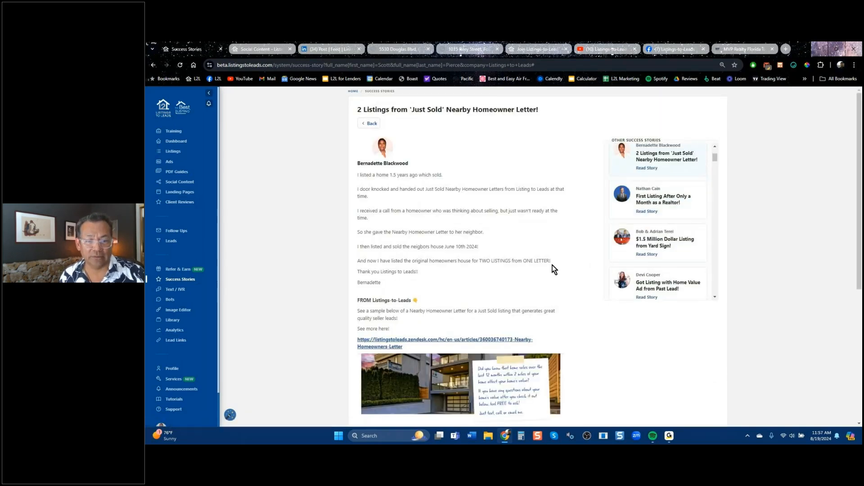
{"action": "scroll", "coordinate": [552, 266], "scroll_direction": "down", "scroll_amount": 5}
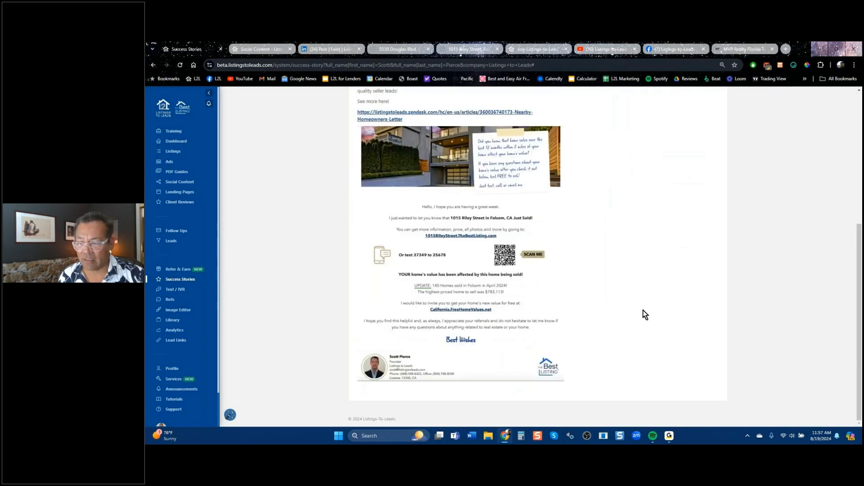
{"action": "scroll", "coordinate": [649, 308], "scroll_direction": "up", "scroll_amount": 5}
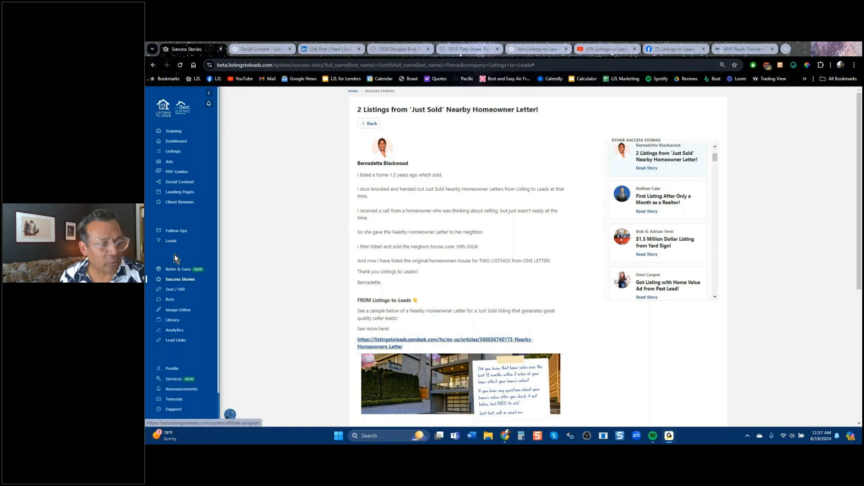
{"action": "left_click", "coordinate": [176, 145]}
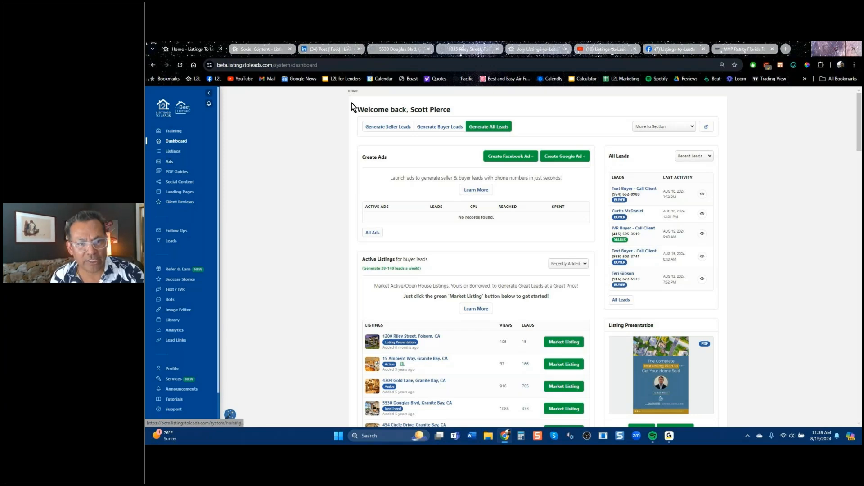
Switch the dashboard to Generate Seller Leads and browse its sections.
{"action": "left_click", "coordinate": [391, 129]}
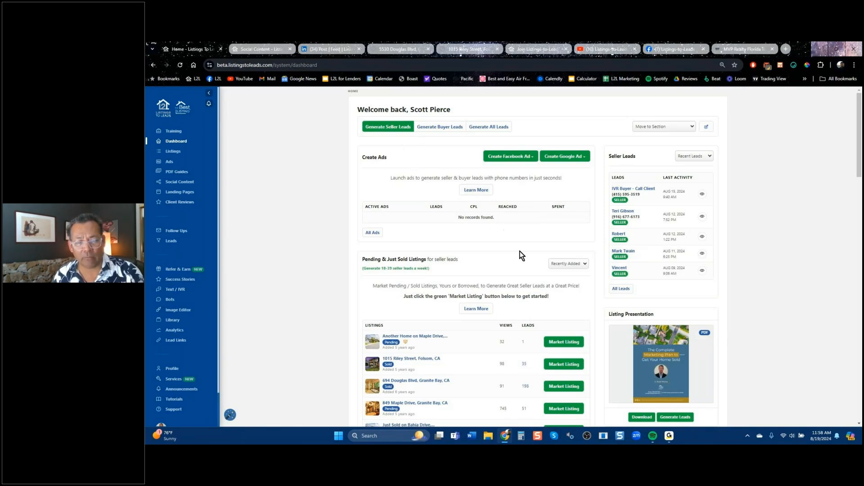
{"action": "scroll", "coordinate": [525, 285], "scroll_direction": "down", "scroll_amount": 5}
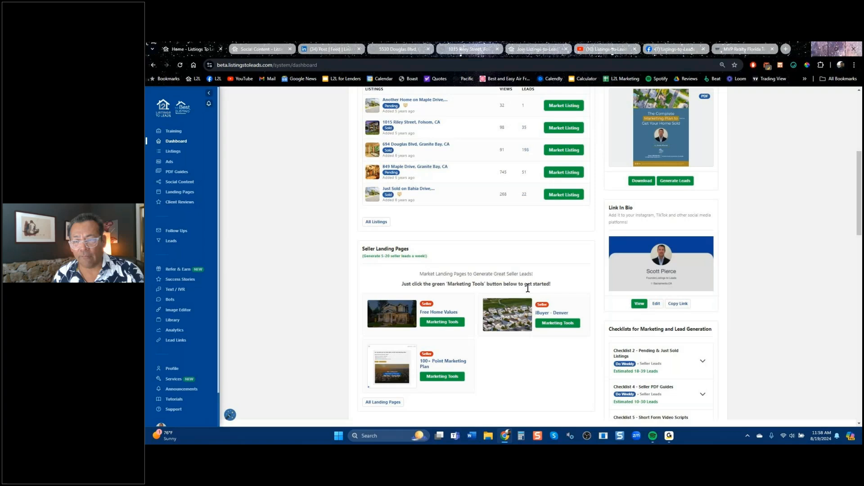
{"action": "left_click_drag", "start_coordinate": [858, 190], "coordinate": [860, 174]}
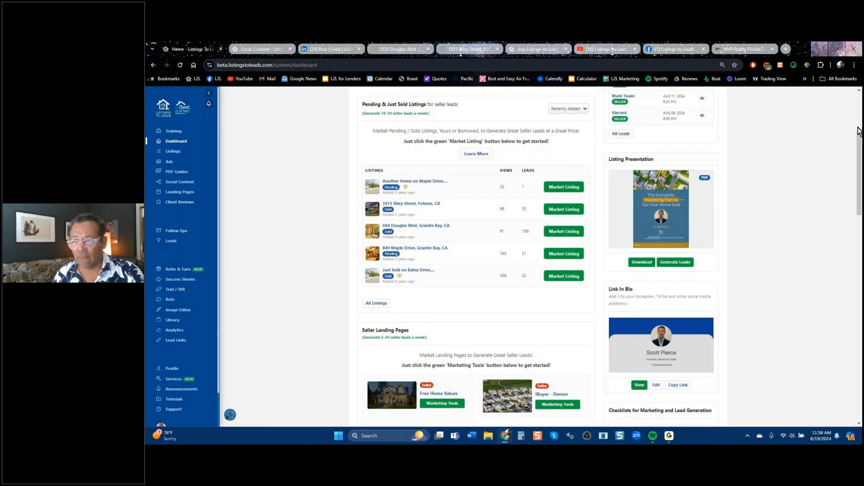
{"action": "left_click_drag", "start_coordinate": [860, 144], "coordinate": [861, 125]}
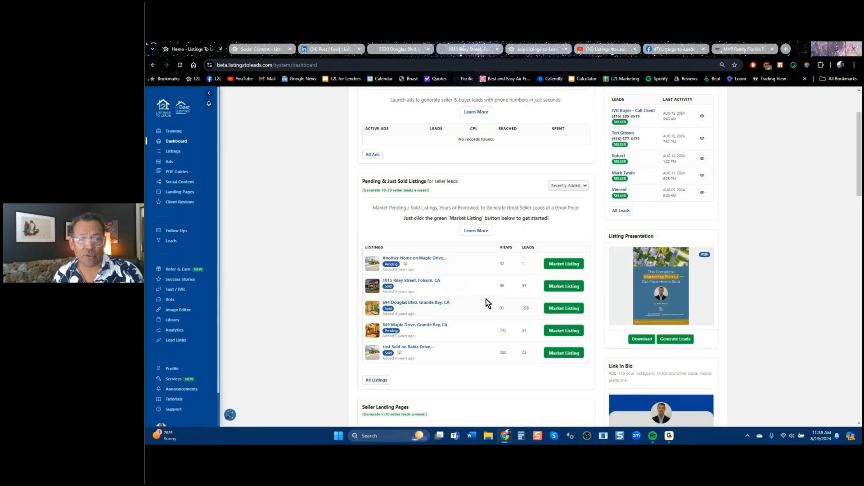
{"action": "scroll", "coordinate": [487, 299], "scroll_direction": "up", "scroll_amount": 3}
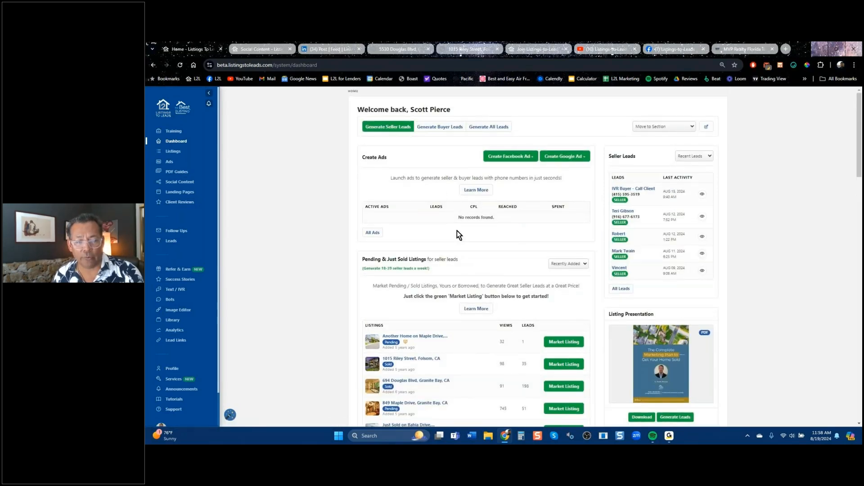
{"action": "scroll", "coordinate": [457, 237], "scroll_direction": "down", "scroll_amount": 5}
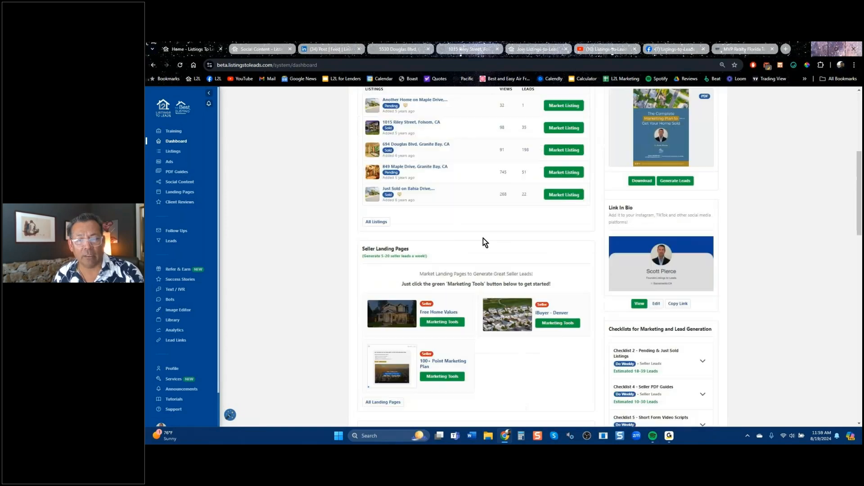
{"action": "left_click", "coordinate": [565, 175]}
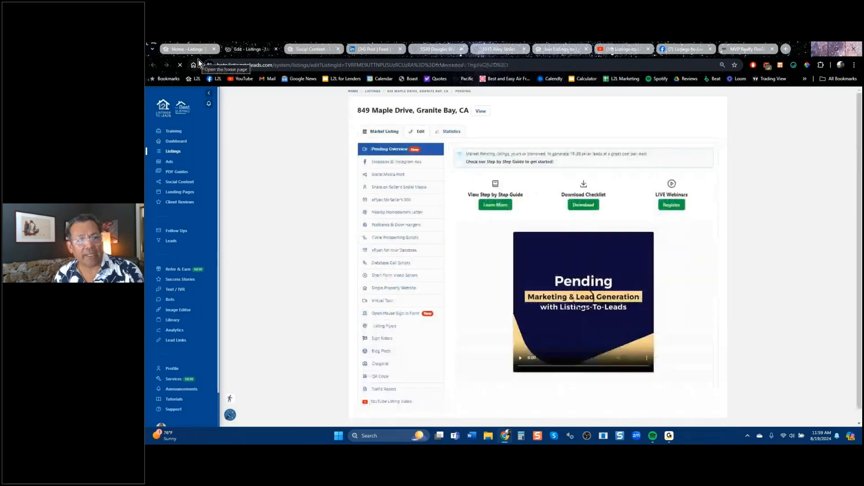
{"action": "left_click", "coordinate": [185, 49]}
{"action": "scroll", "coordinate": [458, 210], "scroll_direction": "down", "scroll_amount": 4}
{"action": "scroll", "coordinate": [458, 164], "scroll_direction": "up", "scroll_amount": 4}
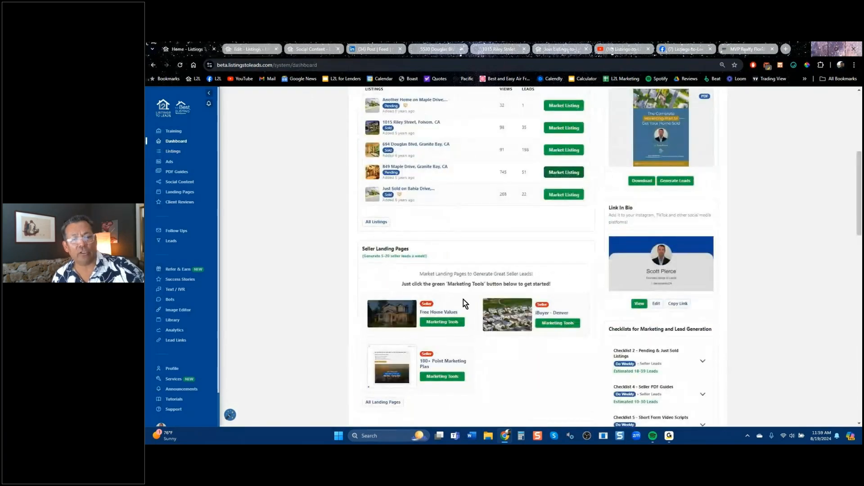
{"action": "scroll", "coordinate": [463, 298], "scroll_direction": "down", "scroll_amount": 5}
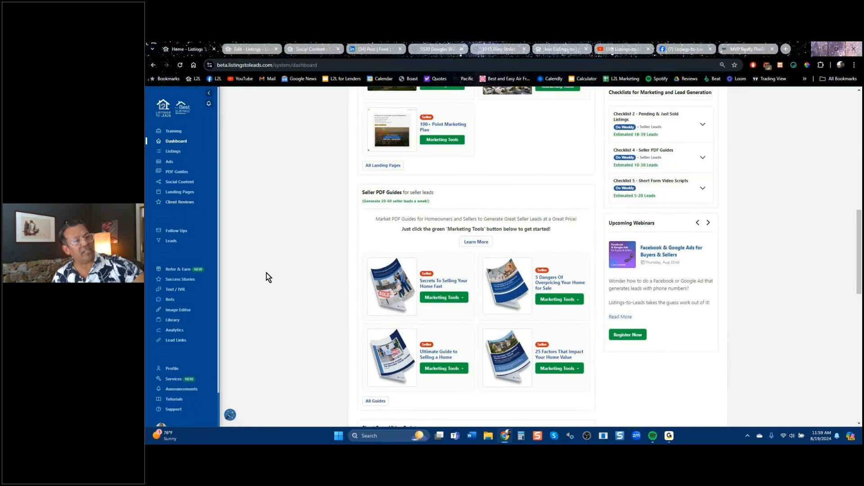
{"action": "scroll", "coordinate": [269, 272], "scroll_direction": "up", "scroll_amount": 10}
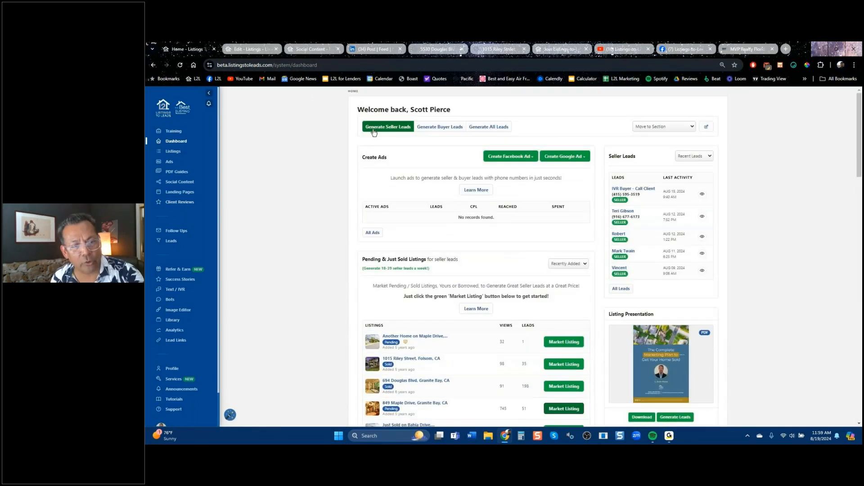
Show the dashboard's Generate Buyer Leads view, then open the full Leads list.
{"action": "left_click", "coordinate": [439, 129]}
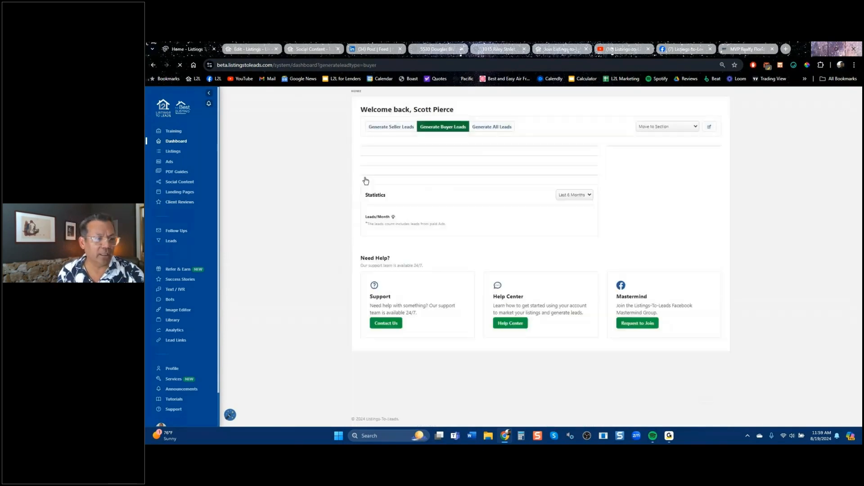
{"action": "left_click", "coordinate": [172, 243]}
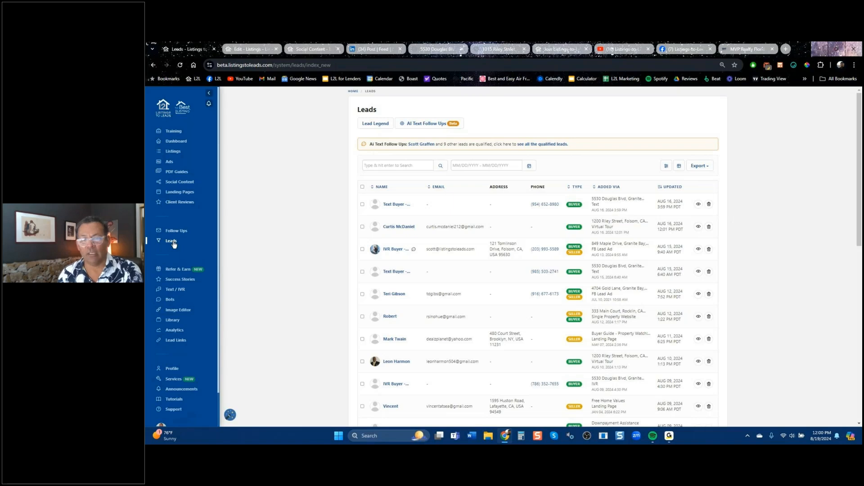
{"action": "left_click", "coordinate": [561, 49]}
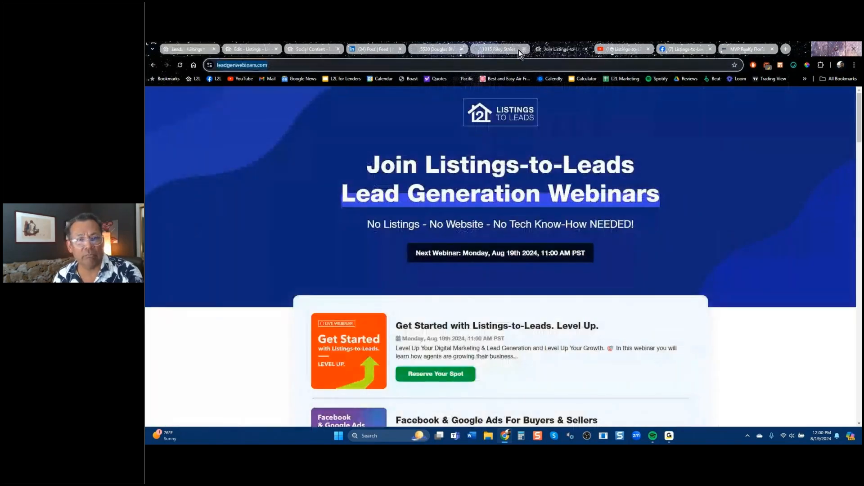
{"action": "left_click", "coordinate": [523, 49]}
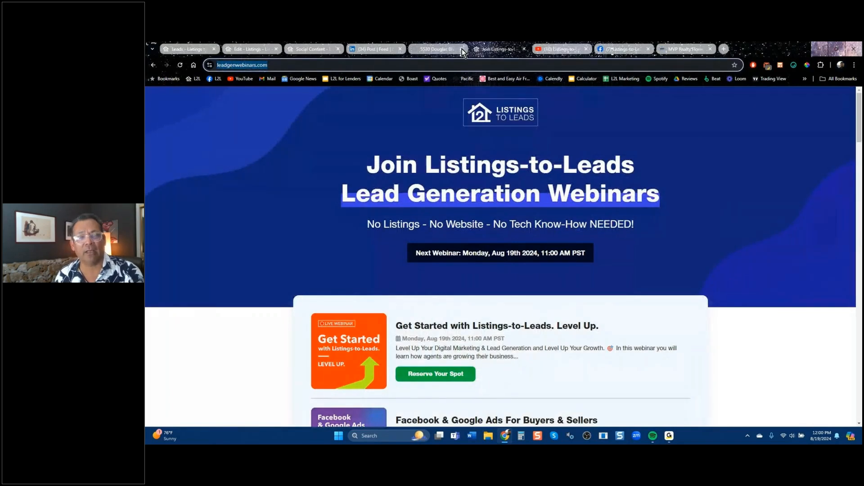
{"action": "left_click", "coordinate": [462, 49]}
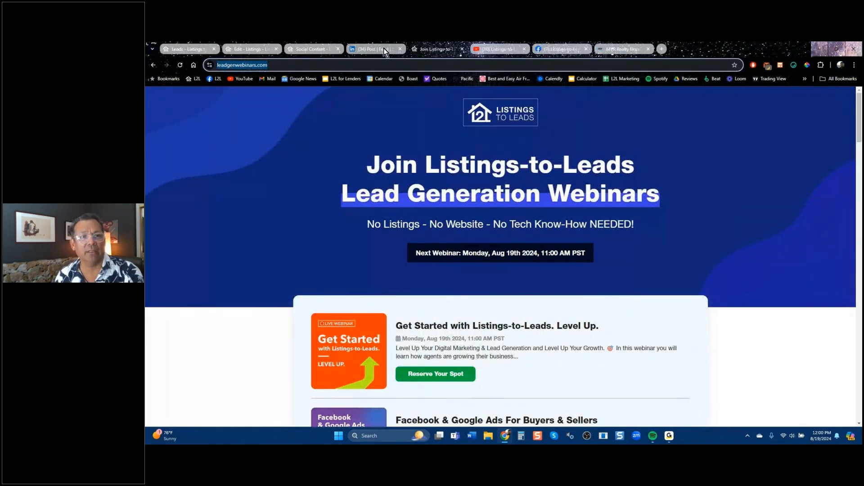
{"action": "left_click", "coordinate": [384, 49]}
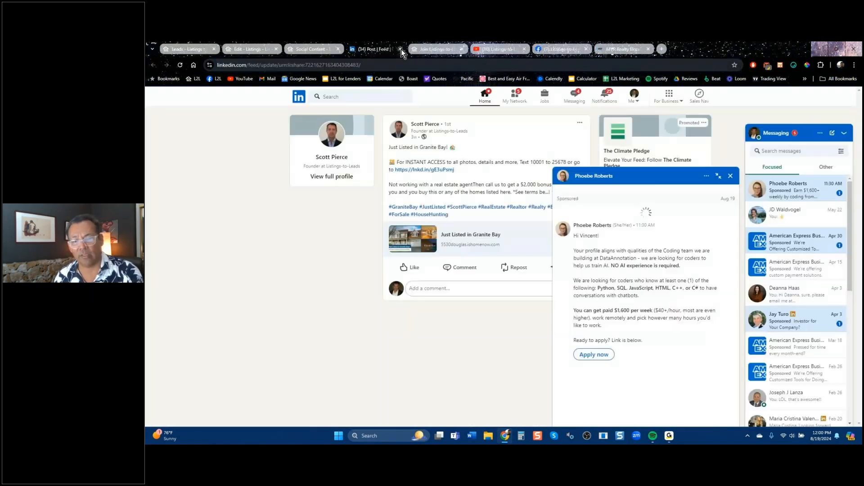